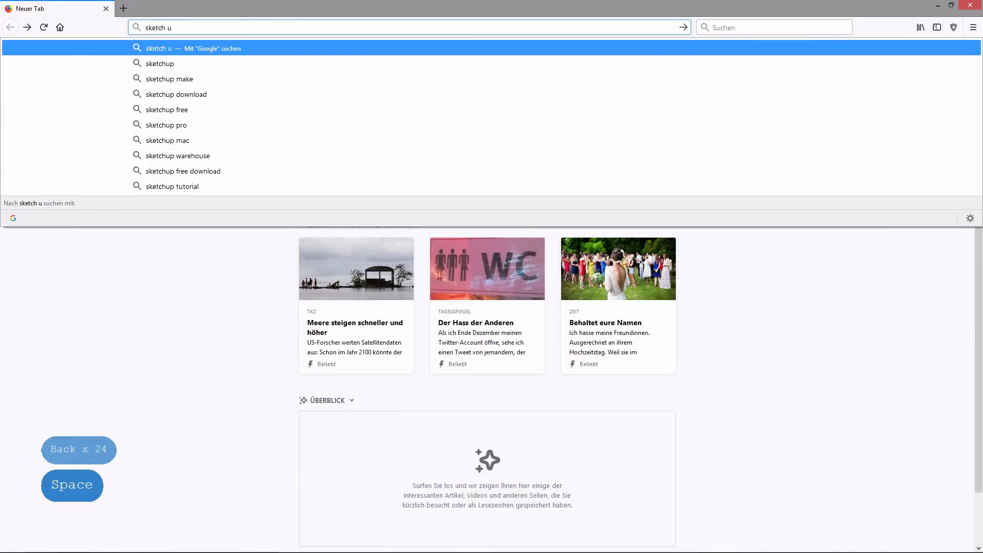
Step: Search the web for "sketch up 2017 download" and open the German "All Downloads | SketchUp" result
text(download)
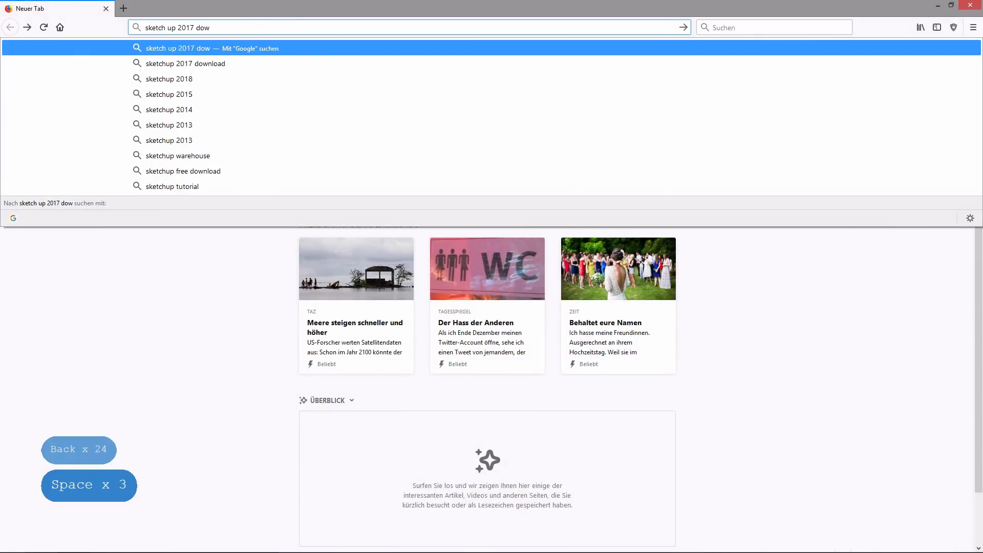
key(Return)
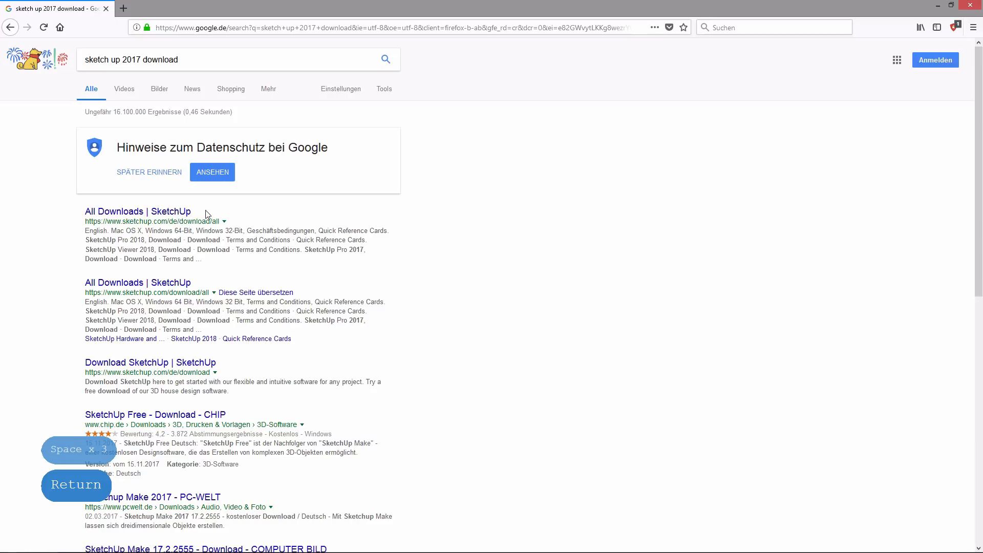
click(169, 213)
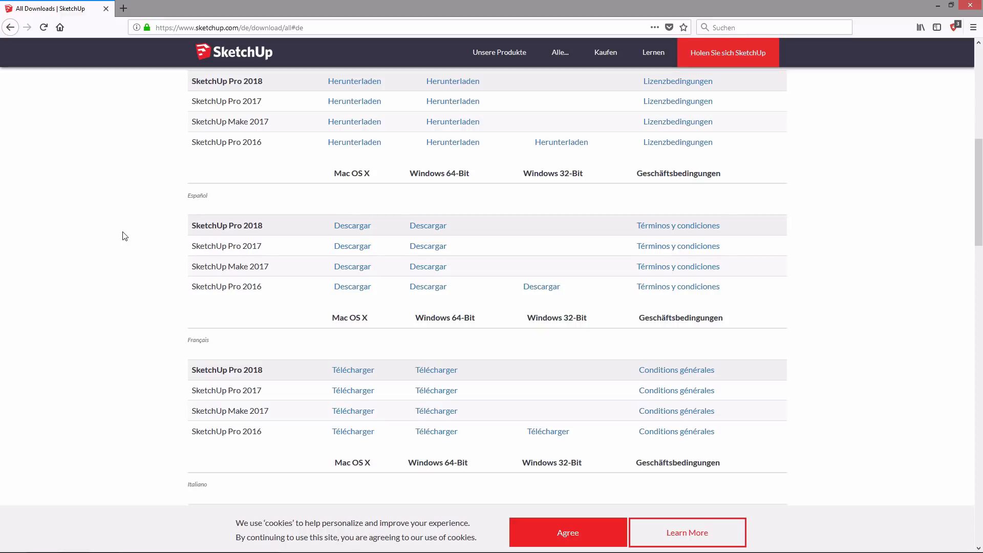
Step: Look through the SketchUp versions offered in each language's download table and close the browser
scroll(146, 264, up, 4)
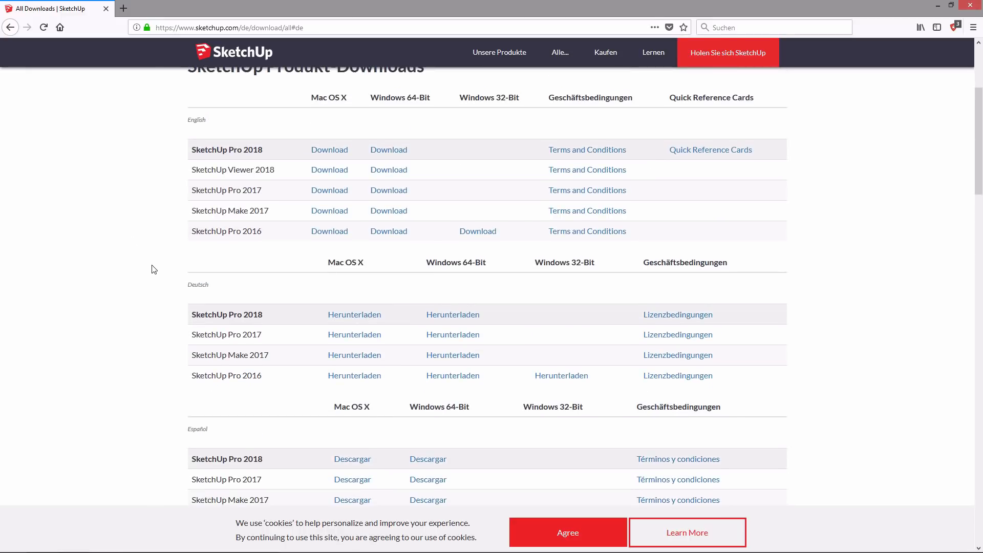
scroll(173, 378, down, 3)
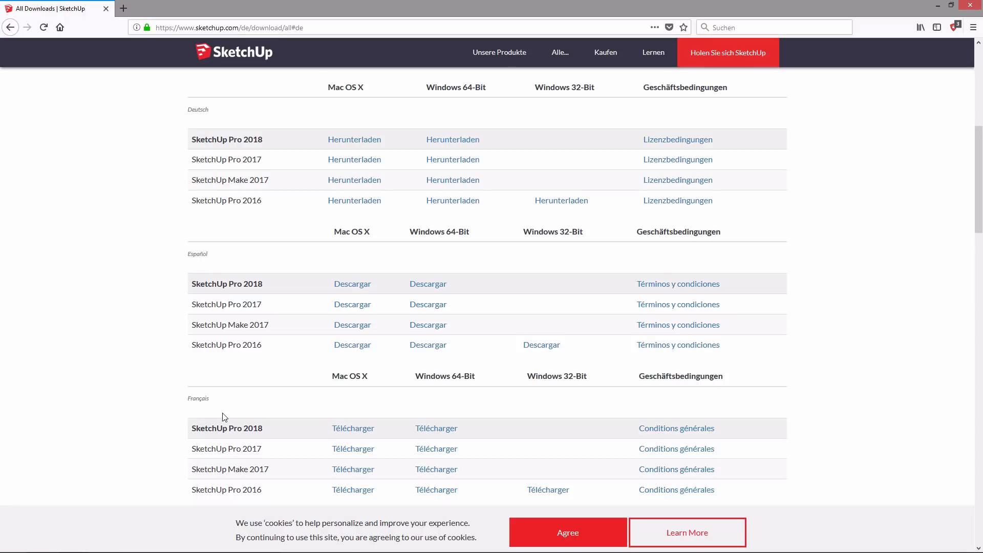
scroll(224, 418, down, 6)
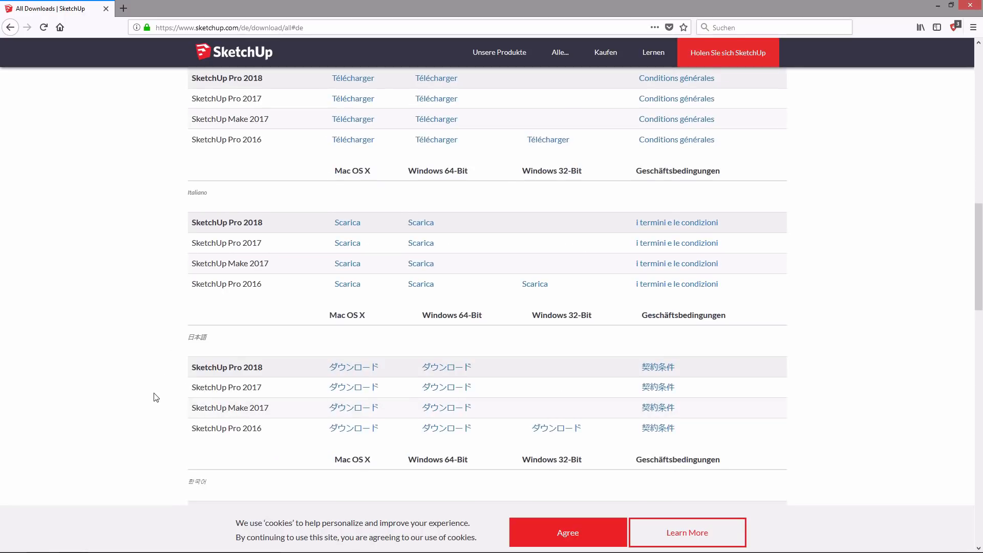
scroll(194, 377, up, 4)
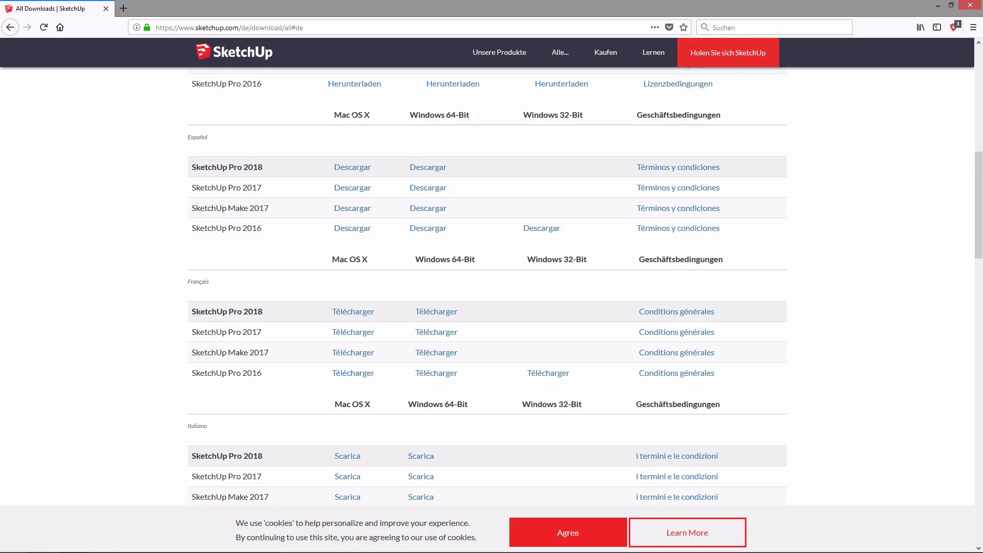
click(968, 7)
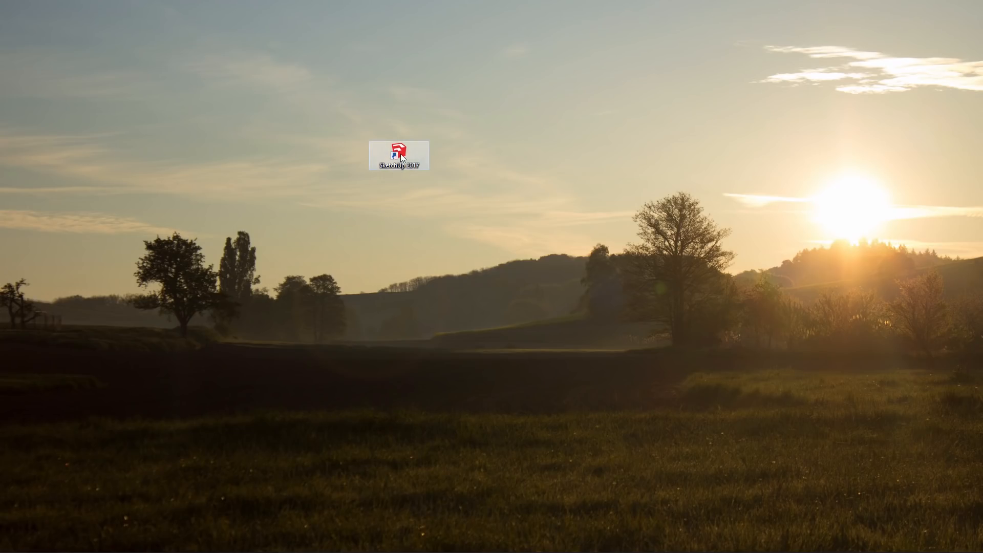
Step: Launch SketchUp 2017 and start a new model with the template "Architektonisches Design - Zentimeter"
click(401, 158)
double_click(401, 155)
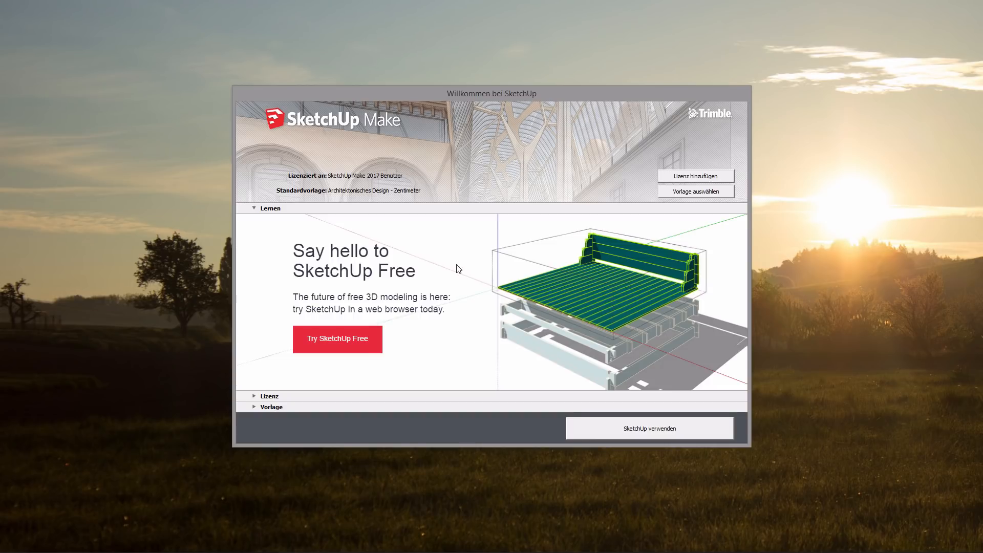
click(253, 407)
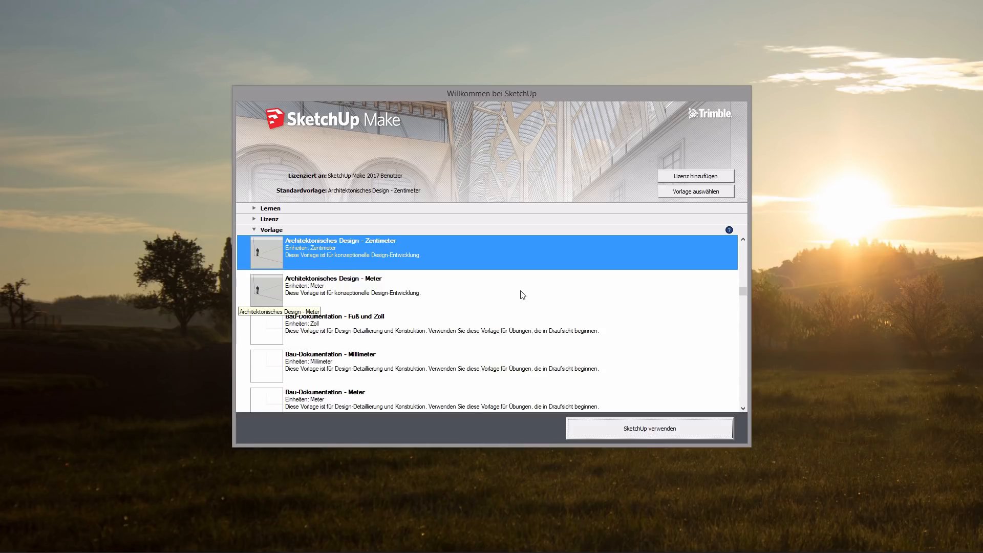
click(671, 432)
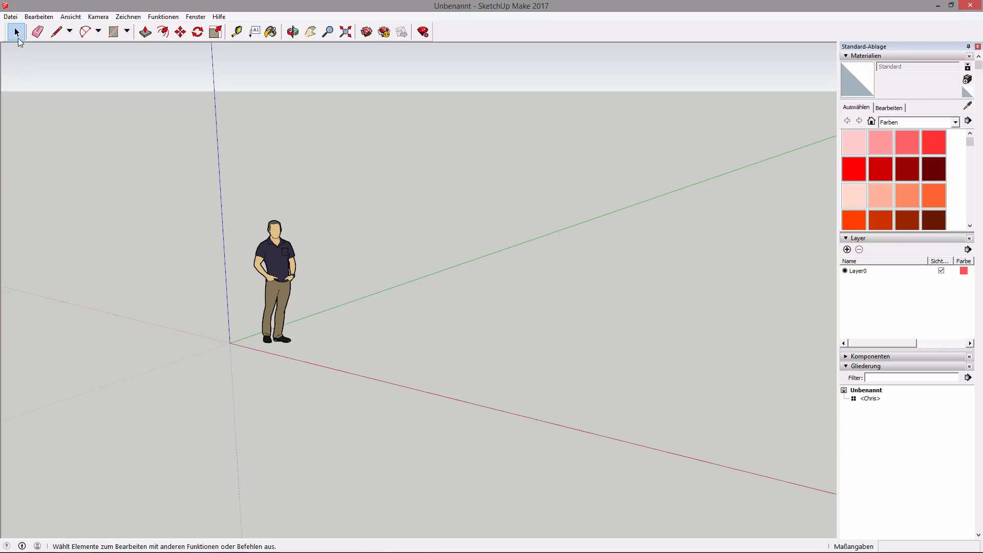
Step: Erase the standing figure near the origin and undo the deletion
click(269, 291)
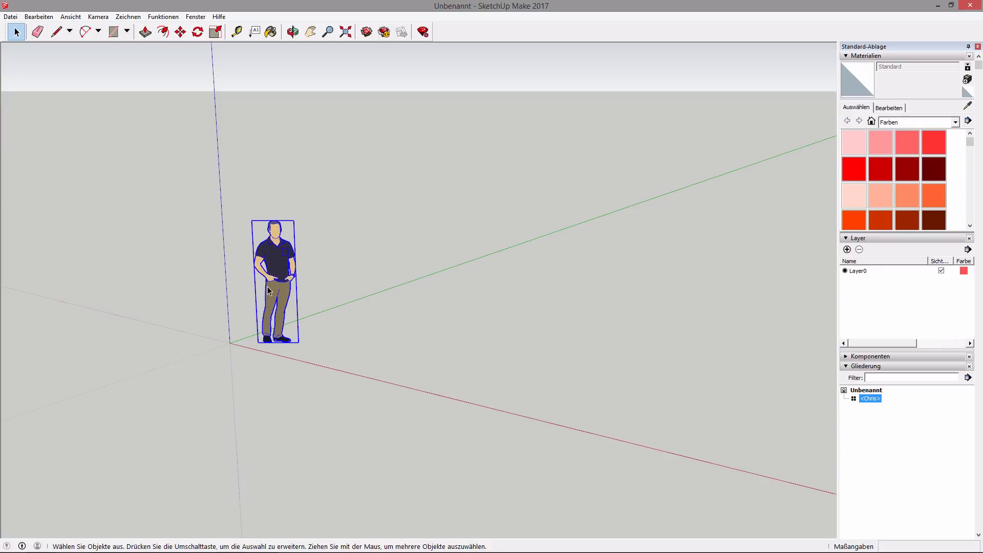
click(404, 315)
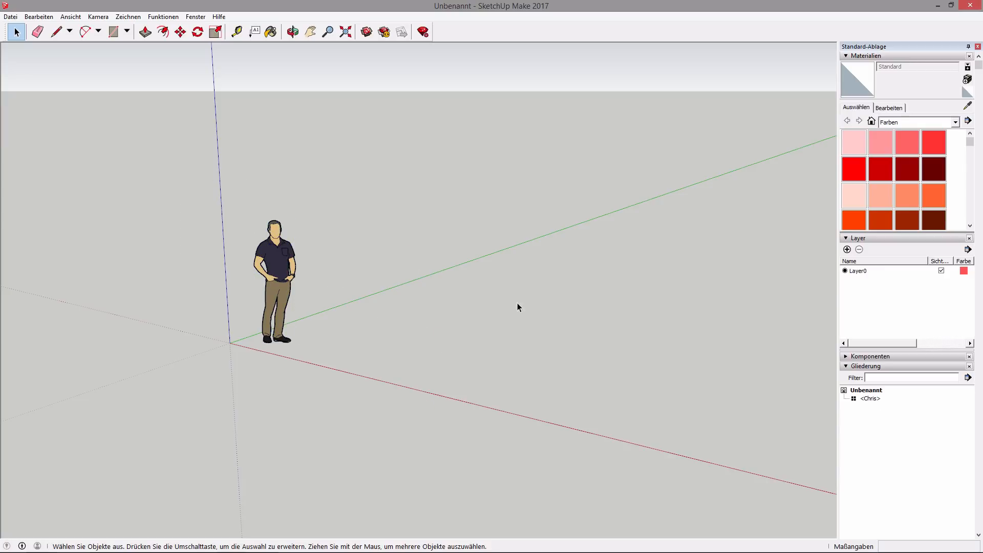
click(38, 32)
click(282, 233)
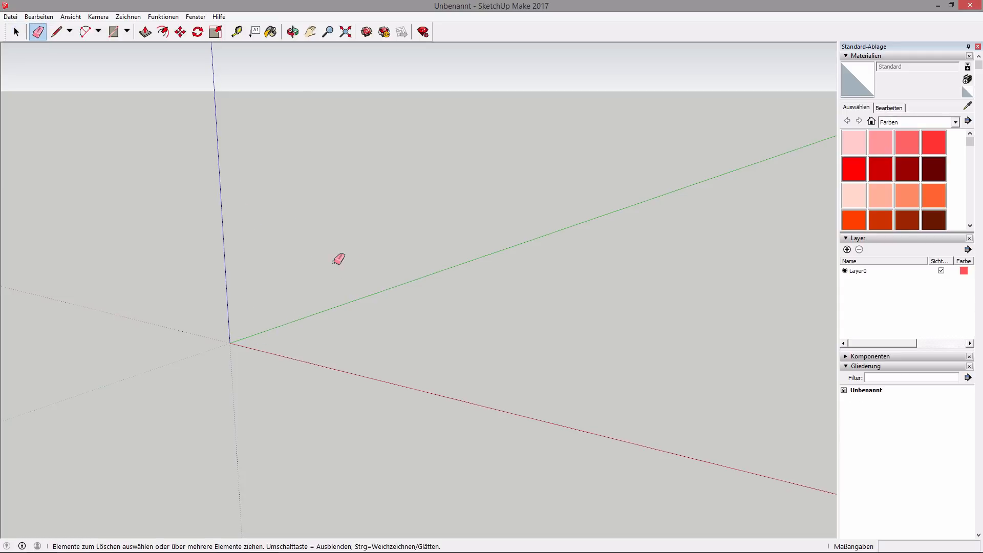
key(ctrl+z)
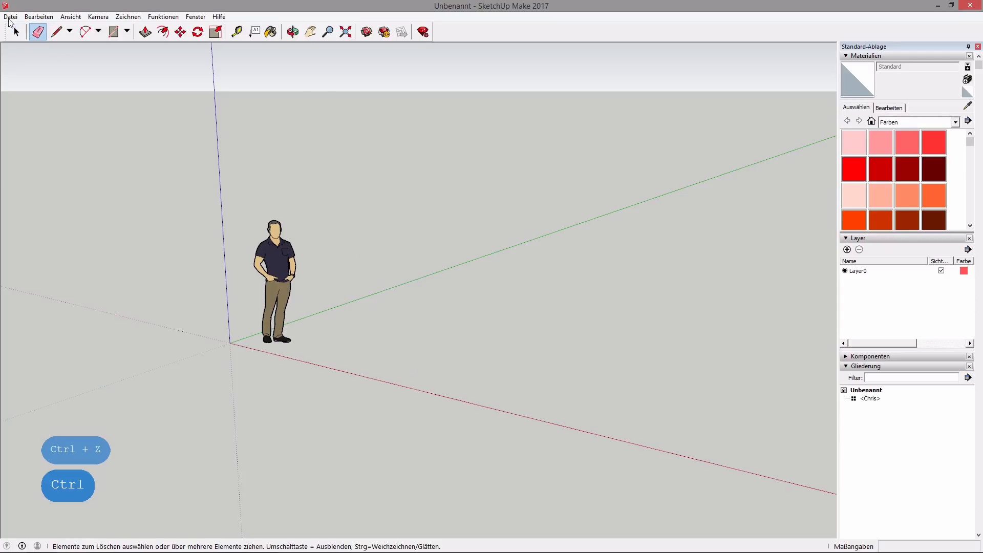
Step: Draw a closed irregular seven-sided outline on the ground with the Line tool, starting and ending at the origin
click(56, 32)
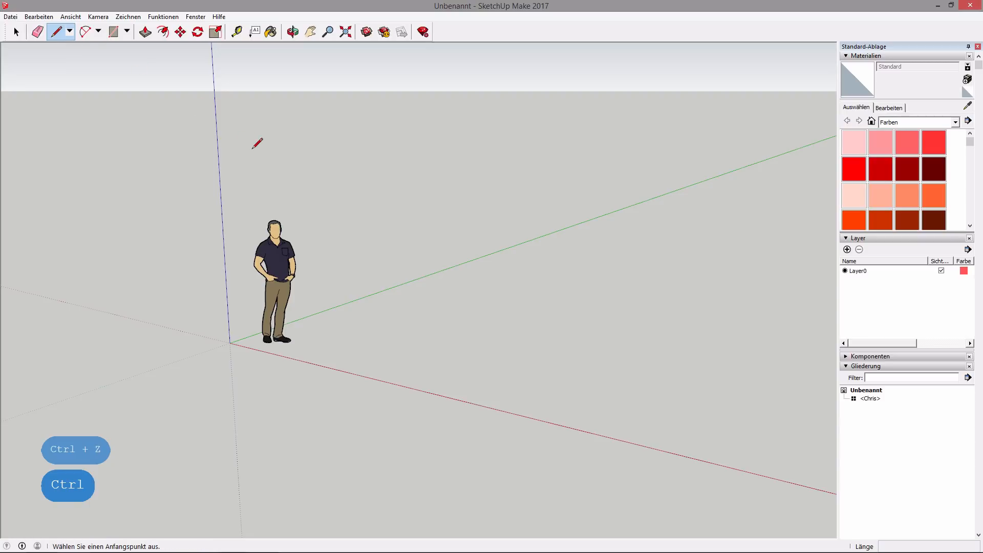
click(229, 343)
click(664, 334)
click(640, 283)
click(715, 323)
click(626, 407)
click(515, 382)
click(349, 394)
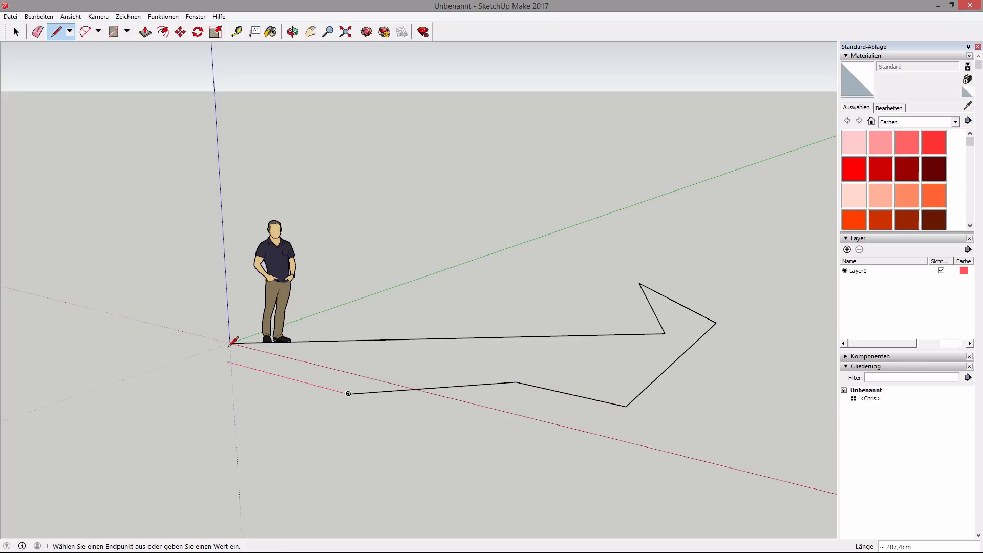
click(230, 342)
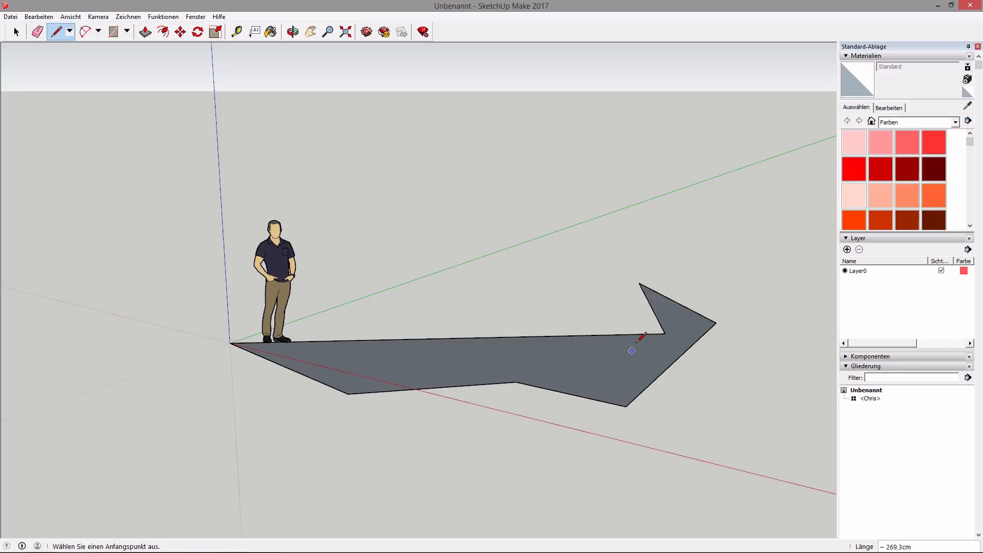
Step: Erase the irregular face together with all its edges
click(38, 33)
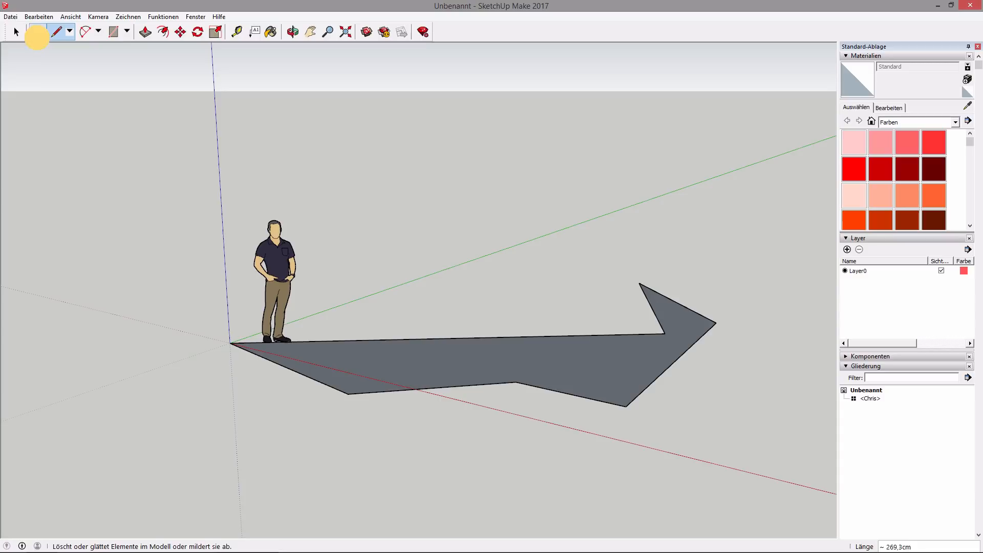
mouse_move(602, 317)
mouse_down()
mouse_move(681, 336)
mouse_move(471, 404)
mouse_move(270, 380)
mouse_up()
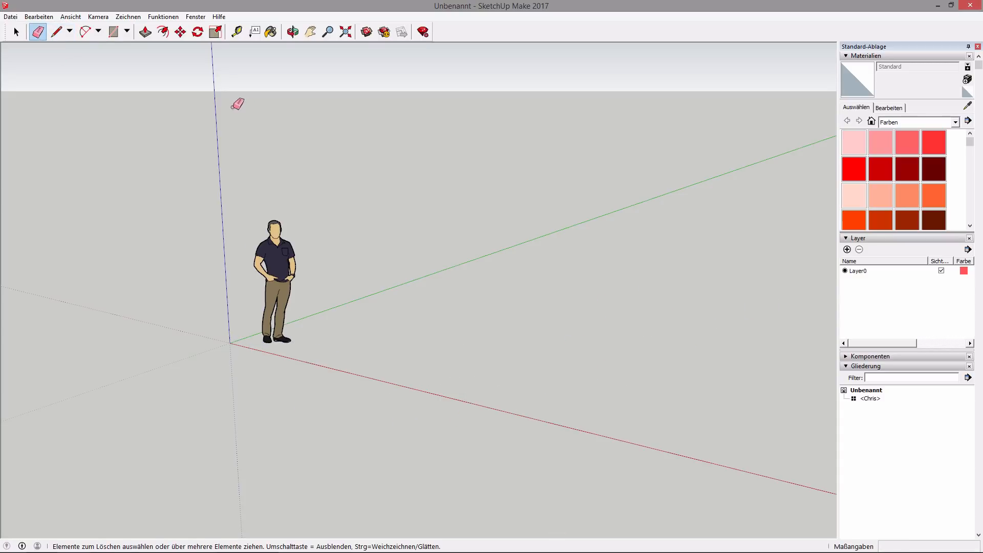
click(98, 31)
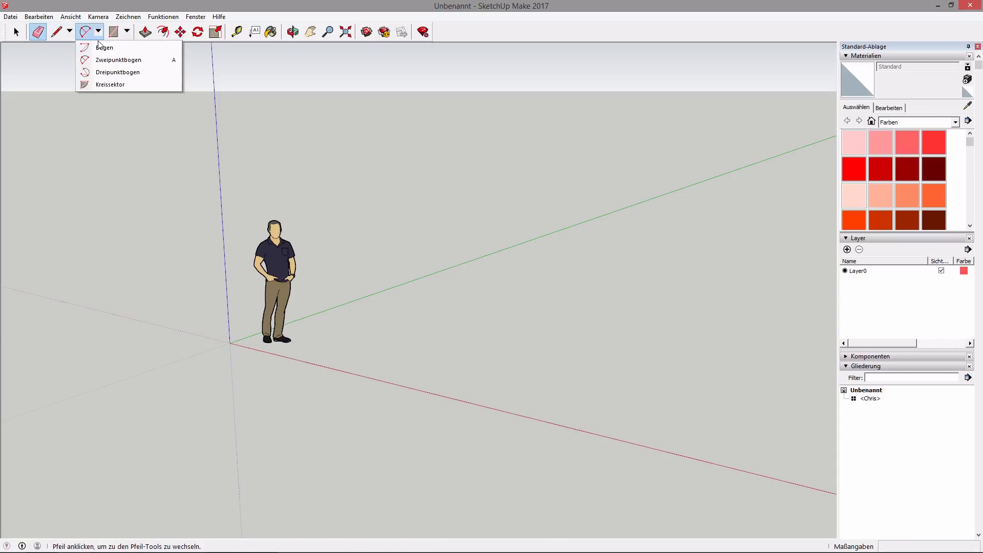
Step: Draw a freehand rectangle on the ground beside the standing figure
click(127, 33)
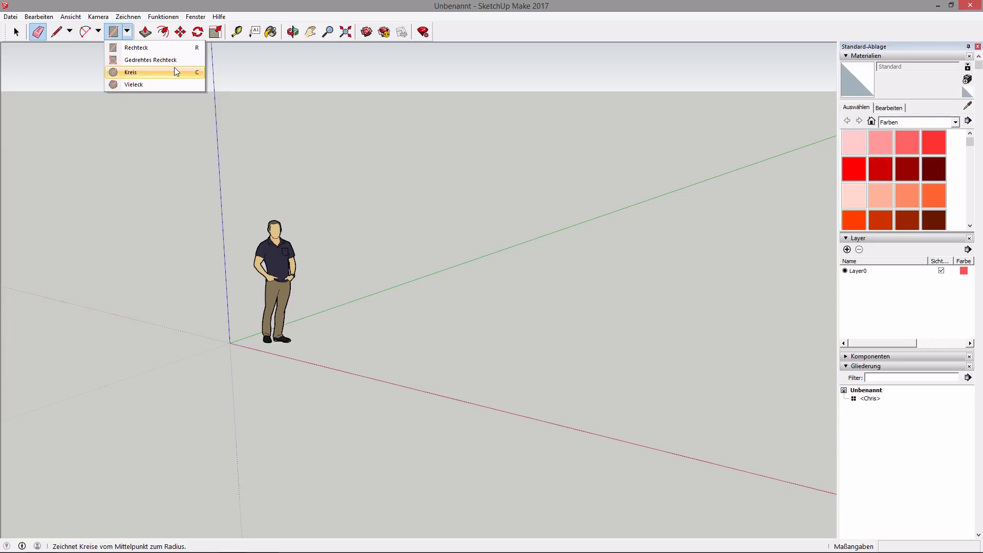
click(149, 47)
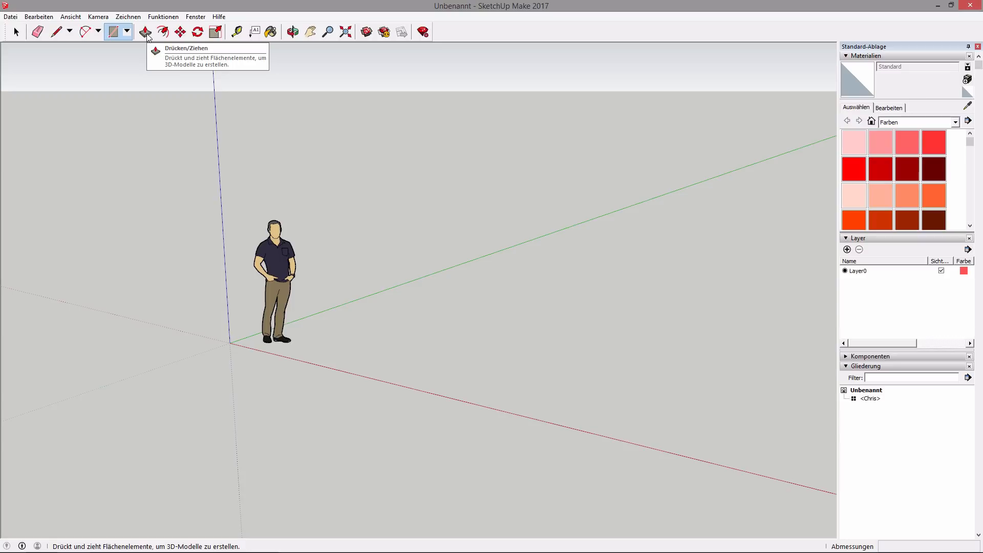
click(360, 308)
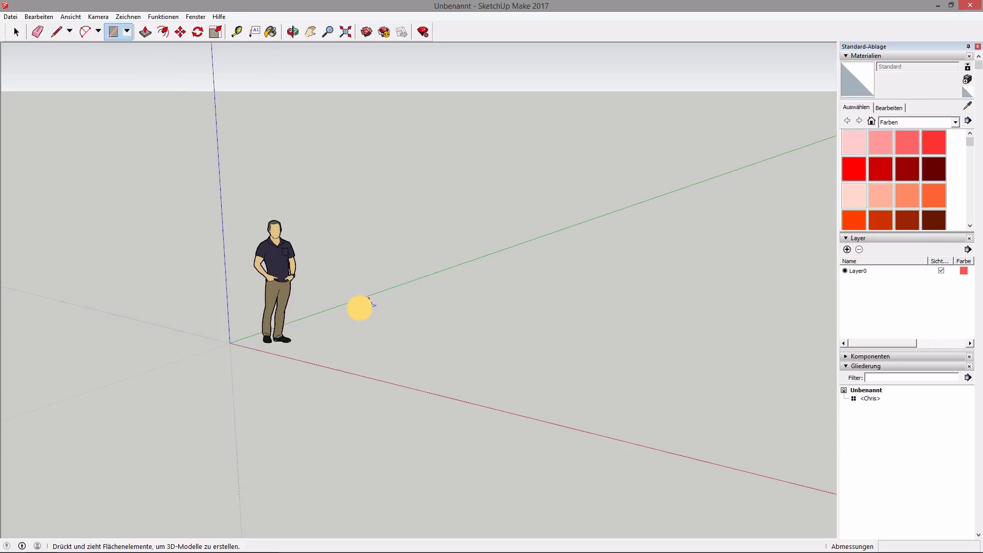
click(494, 355)
Step: Push/Pull the rectangle up into a box, extending one end face about 229 cm and the front face about 96 cm
click(145, 32)
click(478, 347)
click(478, 272)
click(509, 336)
click(669, 386)
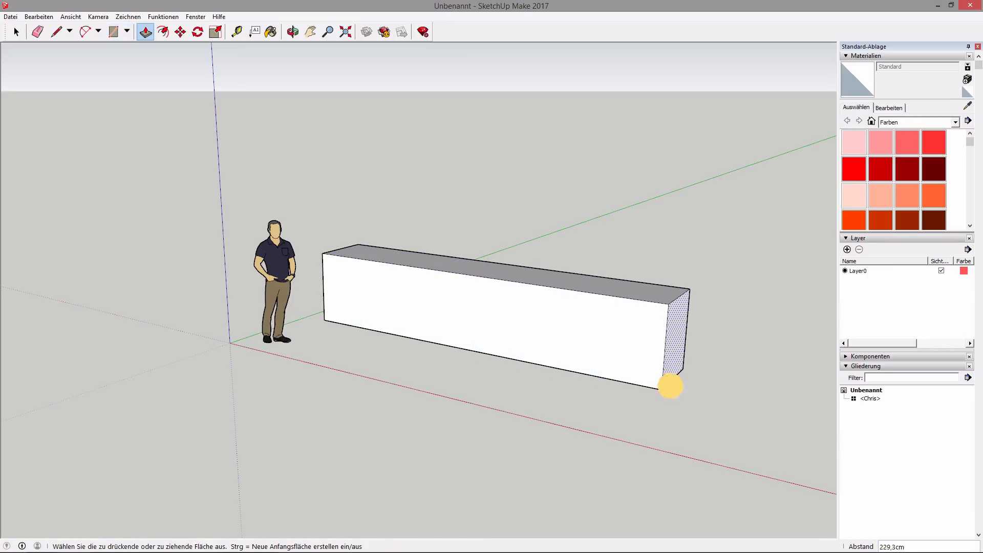
click(527, 351)
key(Escape)
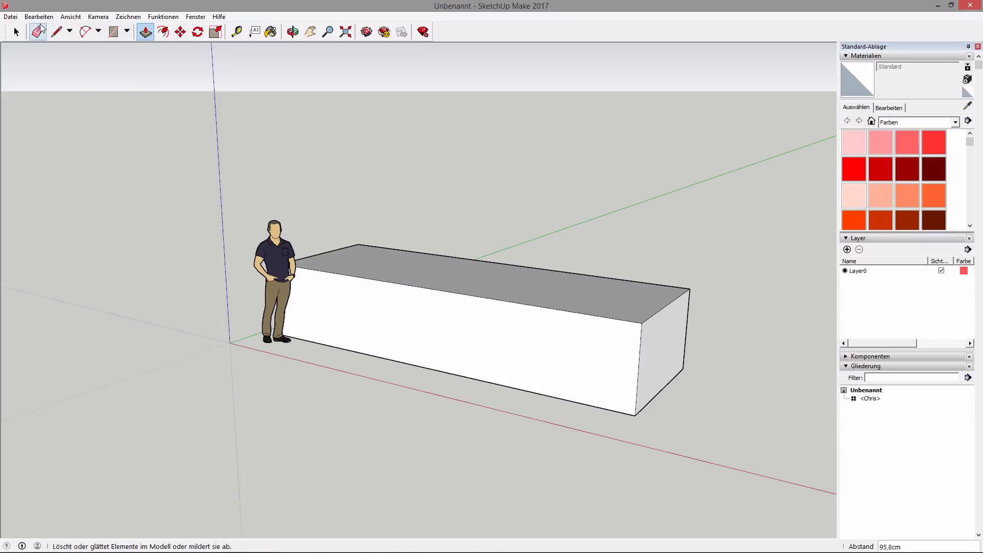
Step: Undo all of the box's Push/Pull changes and its base rectangle
key(ctrl+z)
key(ctrl+z)
key(ctrl+z)
key(ctrl+z)
key(ctrl+z)
key(ctrl+z)
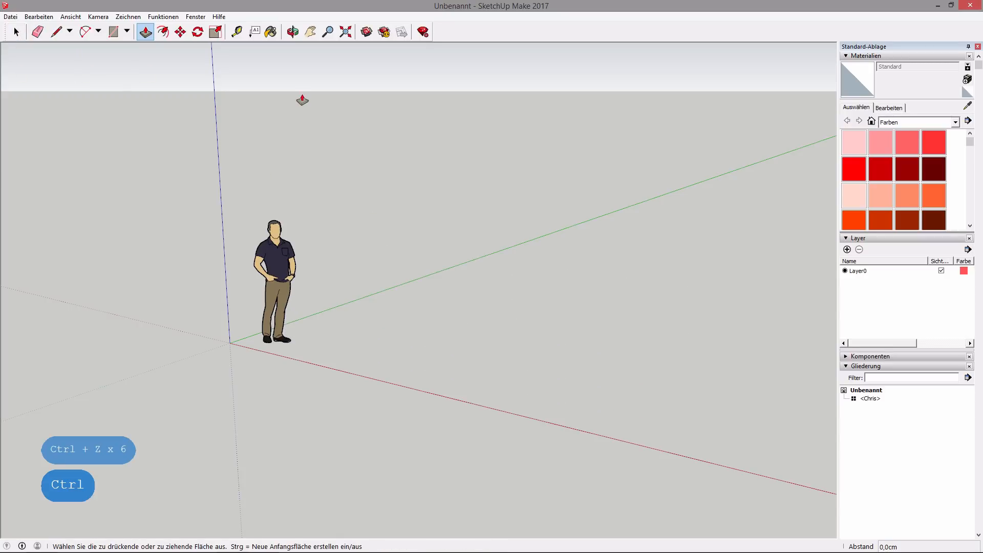
Step: Orbit the camera around the model and pan the view to examine the scene from another angle
click(293, 32)
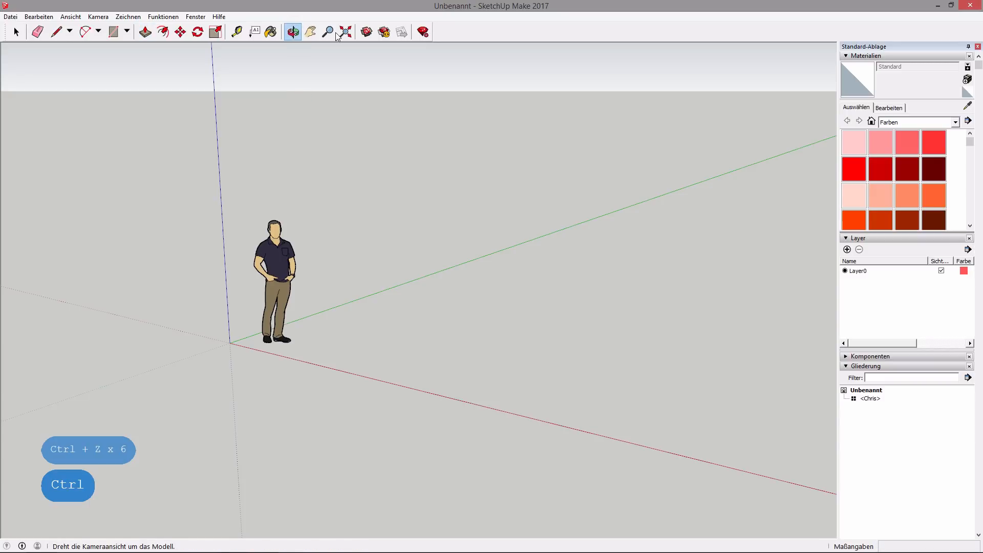
mouse_move(461, 246)
mouse_down()
mouse_move(512, 283)
mouse_move(185, 209)
mouse_move(681, 305)
mouse_move(303, 267)
mouse_move(437, 213)
mouse_move(572, 352)
mouse_move(689, 107)
mouse_move(641, 384)
mouse_up()
click(310, 32)
mouse_move(496, 408)
mouse_down()
mouse_move(671, 314)
mouse_move(334, 306)
mouse_move(446, 320)
mouse_up()
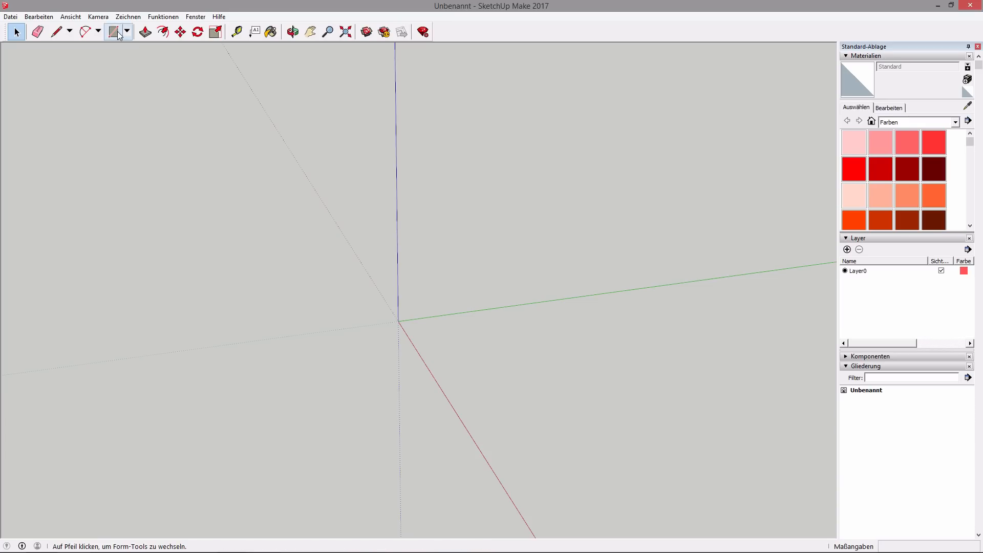
Step: Draw a 200 by 300 cm ground rectangle from the origin, with its 300 cm side along the green axis
click(118, 34)
key(ctrl+z)
key(ctrl)
click(398, 321)
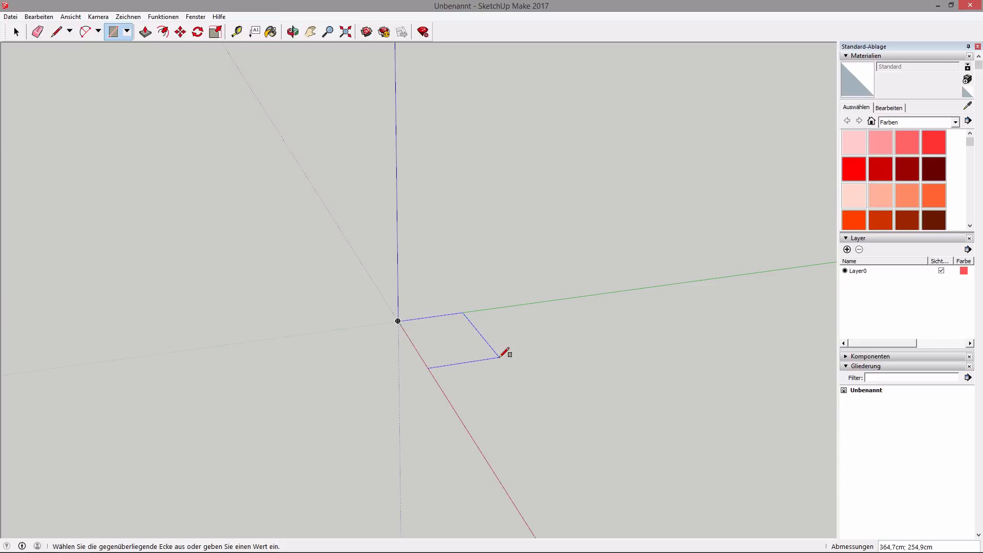
text(200)
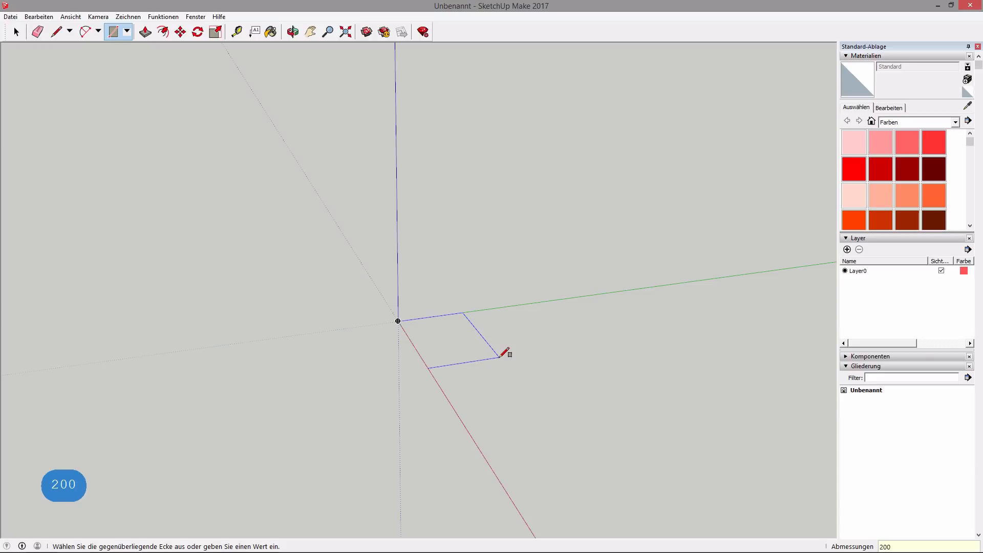
text(;)
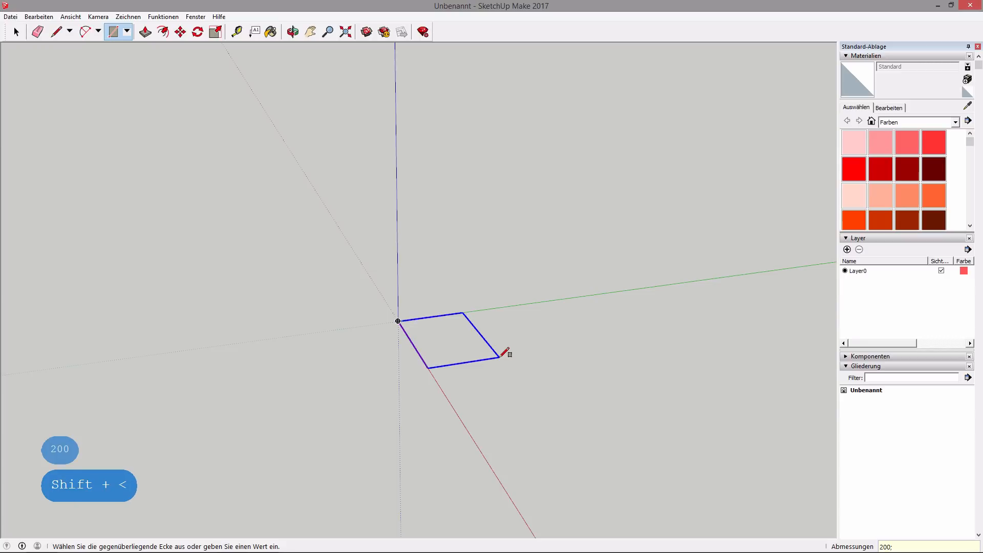
text(300)
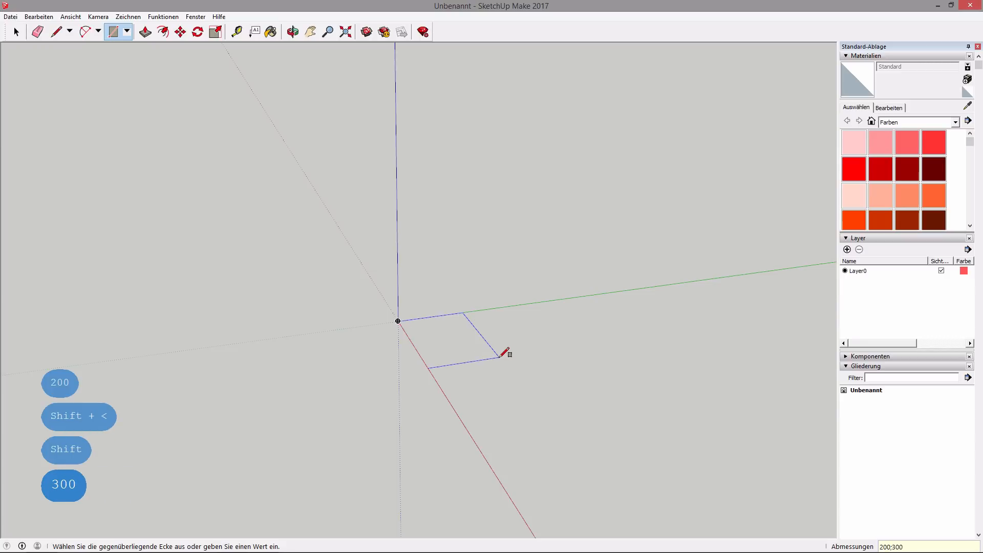
key(Return)
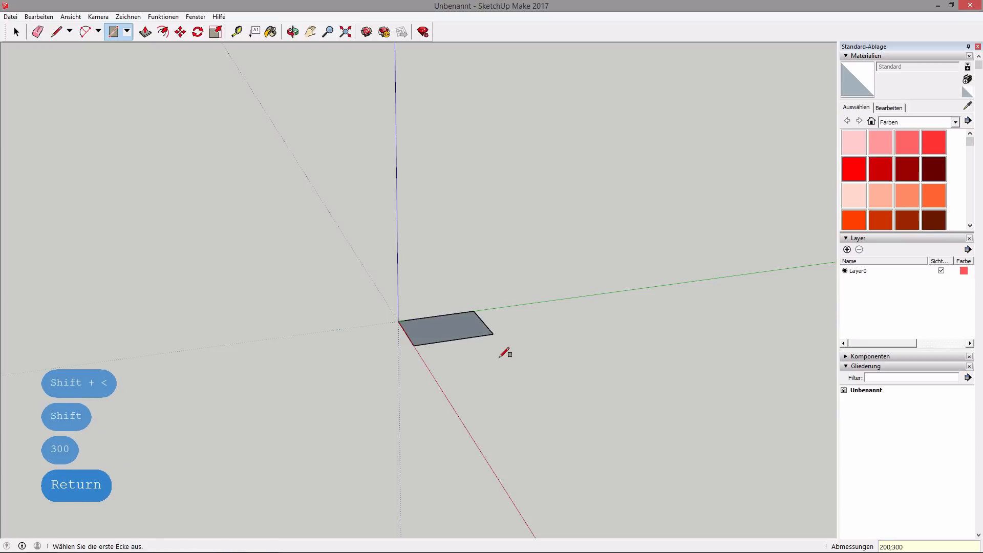
mouse_move(516, 325)
middle_down()
mouse_move(389, 546)
mouse_move(384, 539)
middle_up()
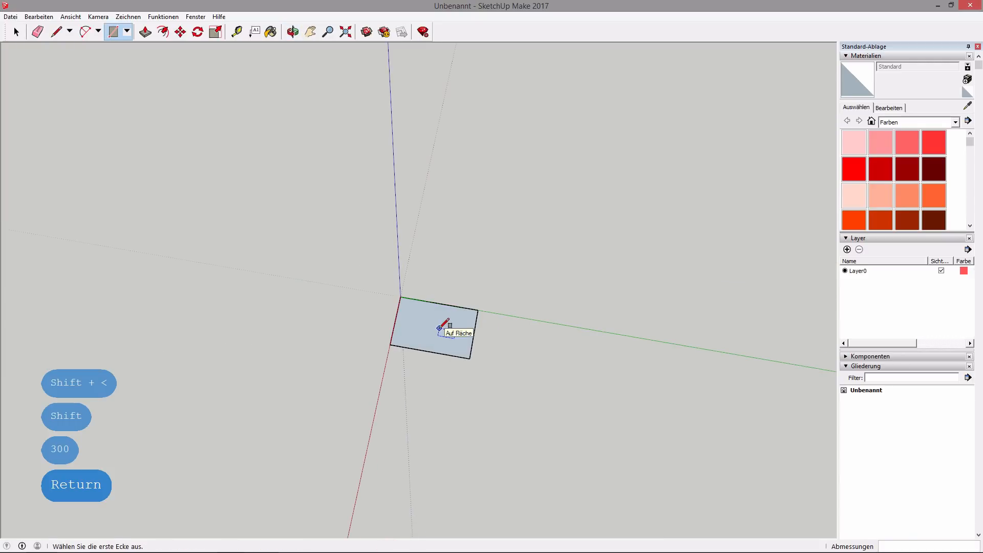
Step: Push/Pull the 200 by 300 cm rectangle upward by 100 cm to form a solid block
click(147, 33)
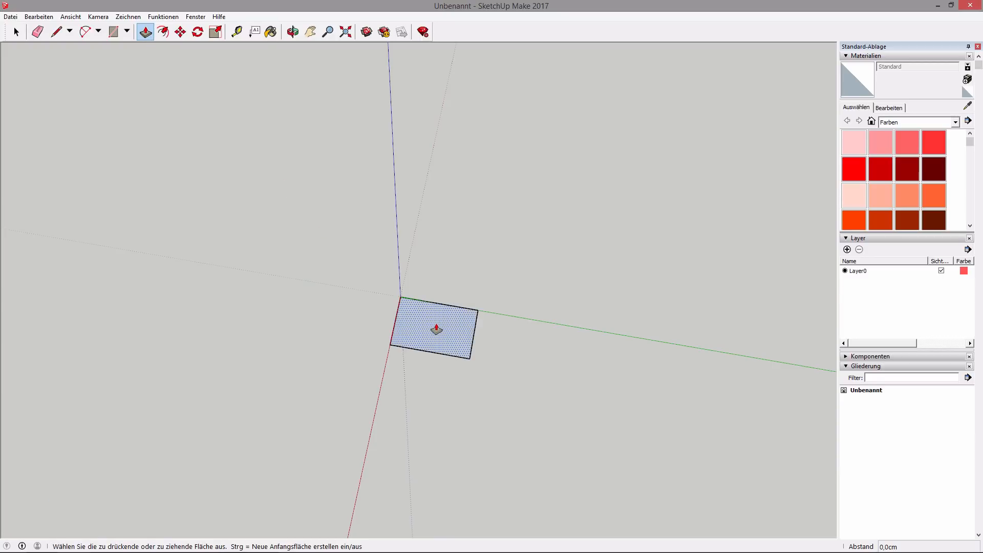
middle_drag(536, 334, 535, 219)
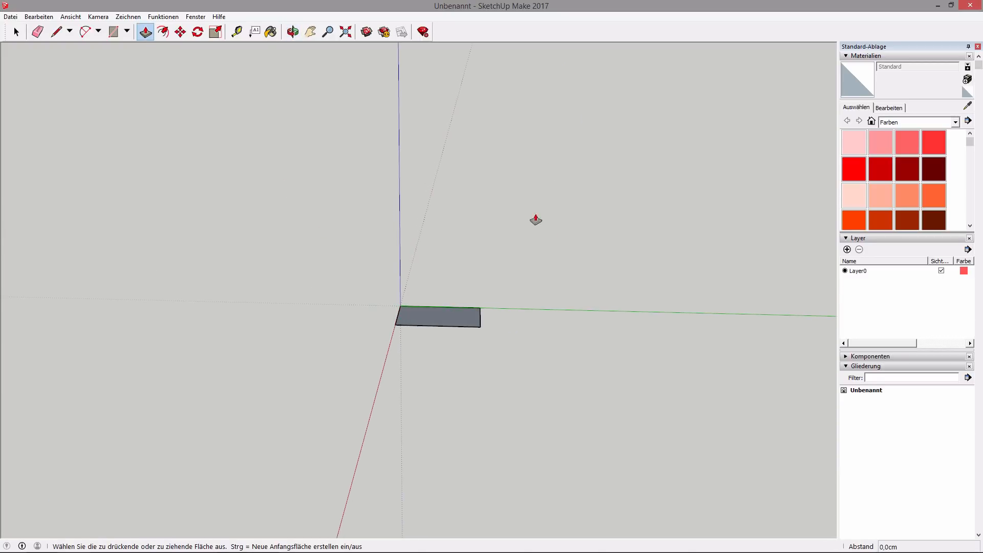
click(457, 324)
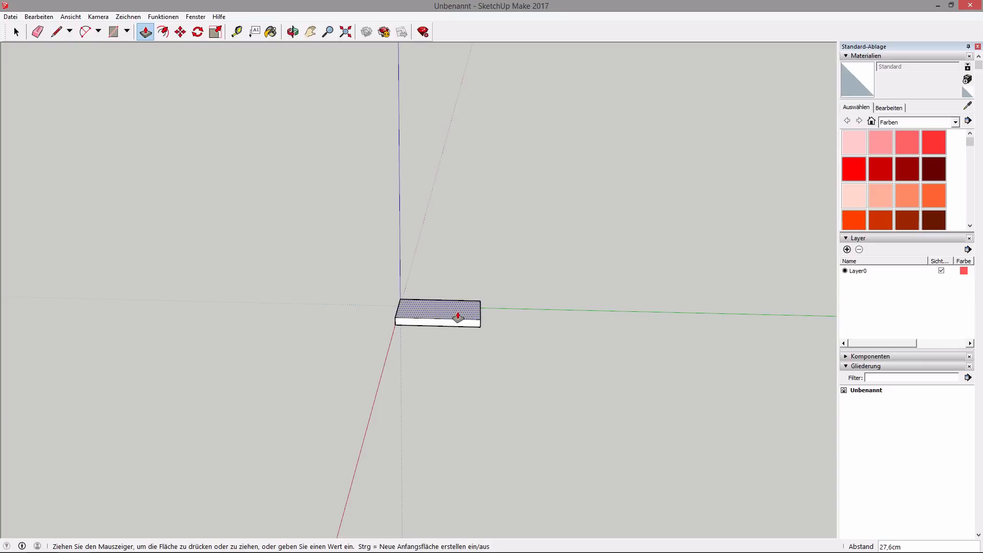
text(100)
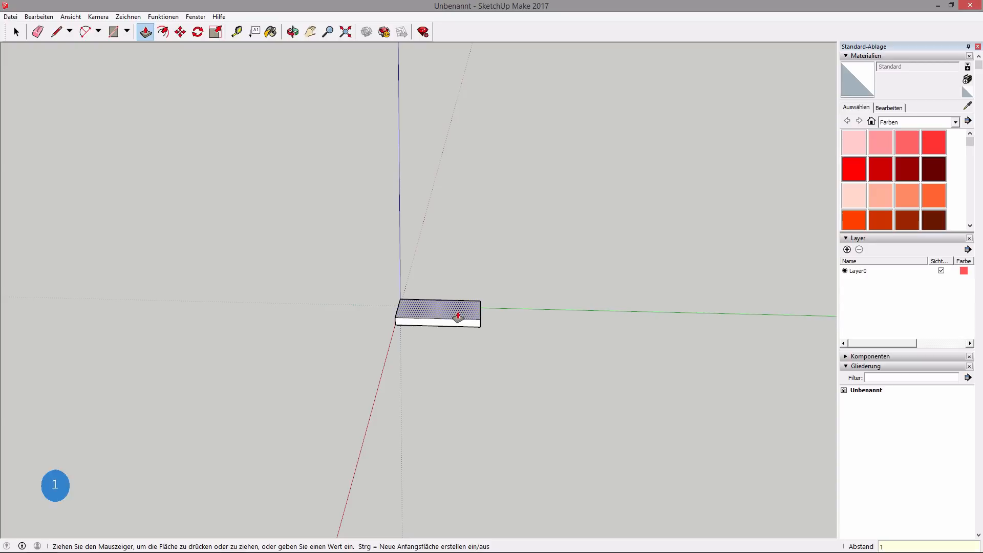
key(Return)
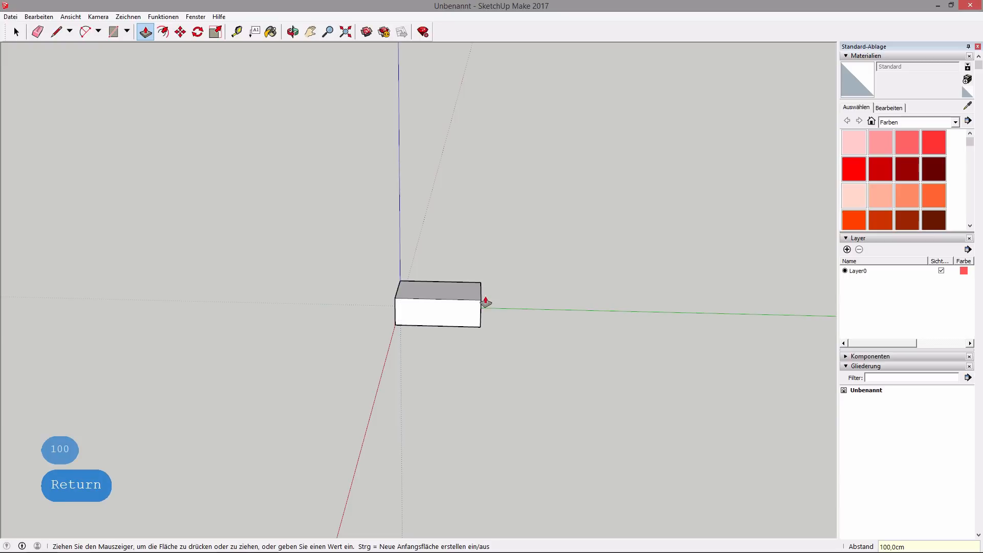
Step: Switch to the photo viewer and examine the concrete blocks in the reference image Offenbach-Entwurf_900x420.jpg up close, returning to SketchUp when done
mouse_move(481, 307)
middle_down()
mouse_move(270, 297)
mouse_move(424, 345)
mouse_move(506, 406)
mouse_move(669, 287)
mouse_move(790, 402)
middle_up()
shift+middle_drag(487, 329, 583, 417)
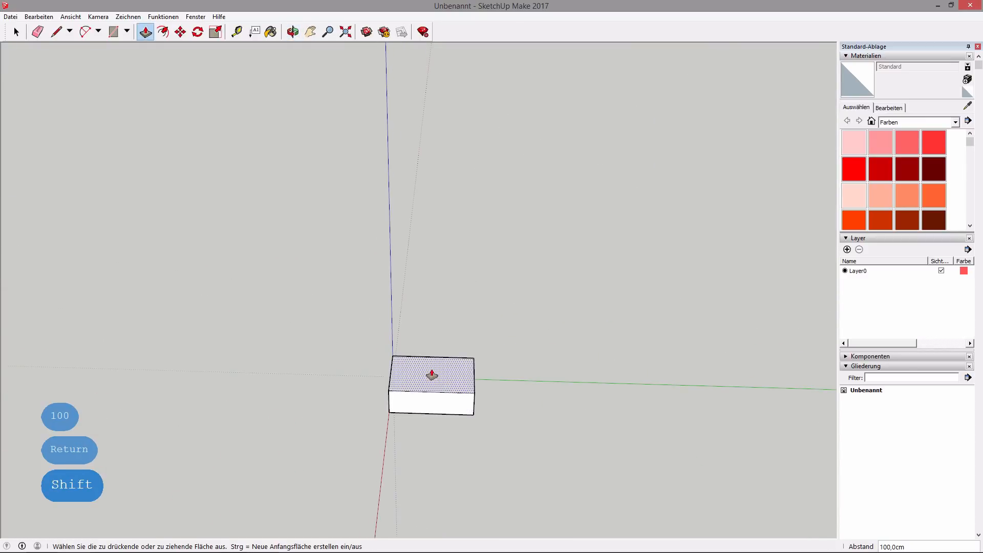
click(263, 543)
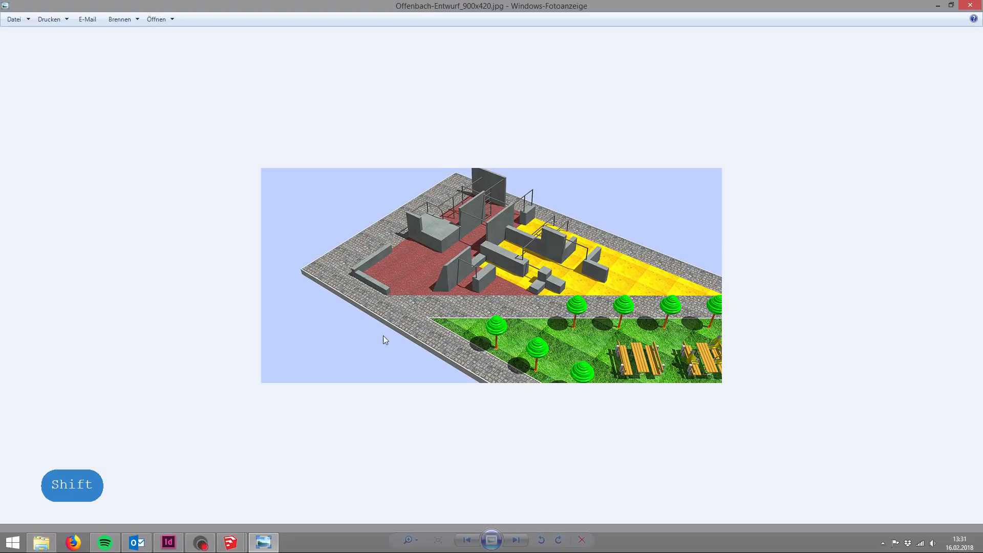
scroll(399, 205, up, 5)
drag(378, 204, 444, 242)
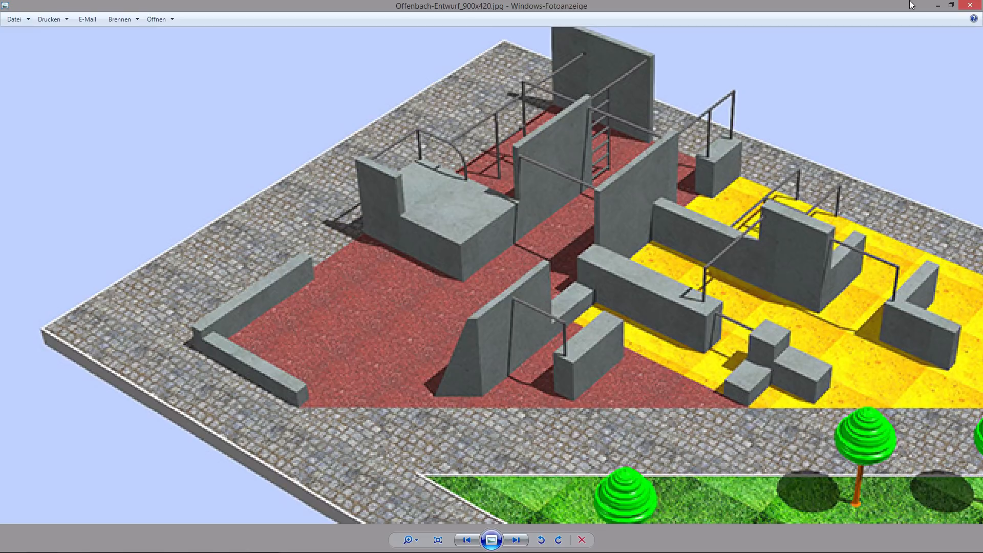
click(938, 5)
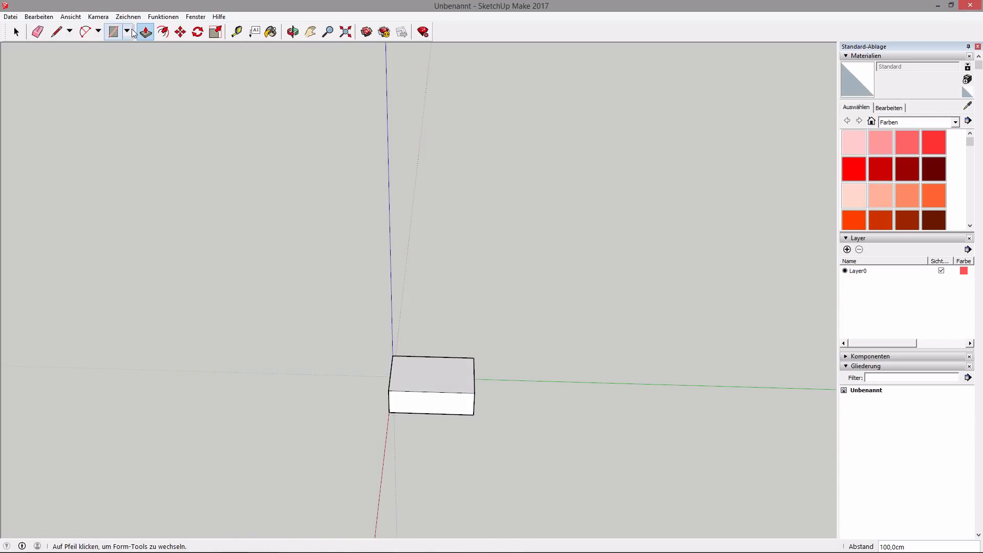
Step: Draw a 100 by 20 cm rectangle on the block's top face from the corner above the red axis, with its long side along the edge
click(113, 32)
middle_drag(399, 349, 358, 397)
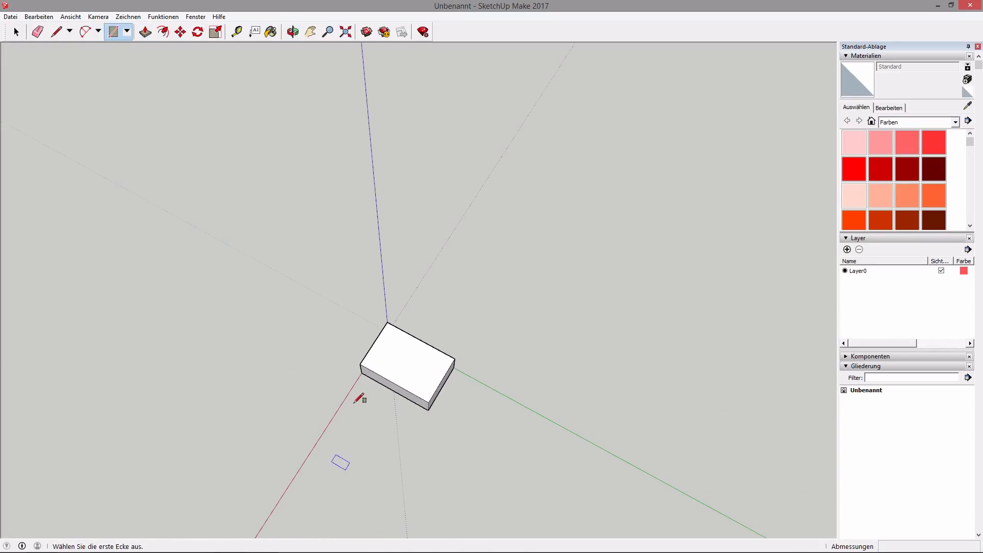
click(360, 364)
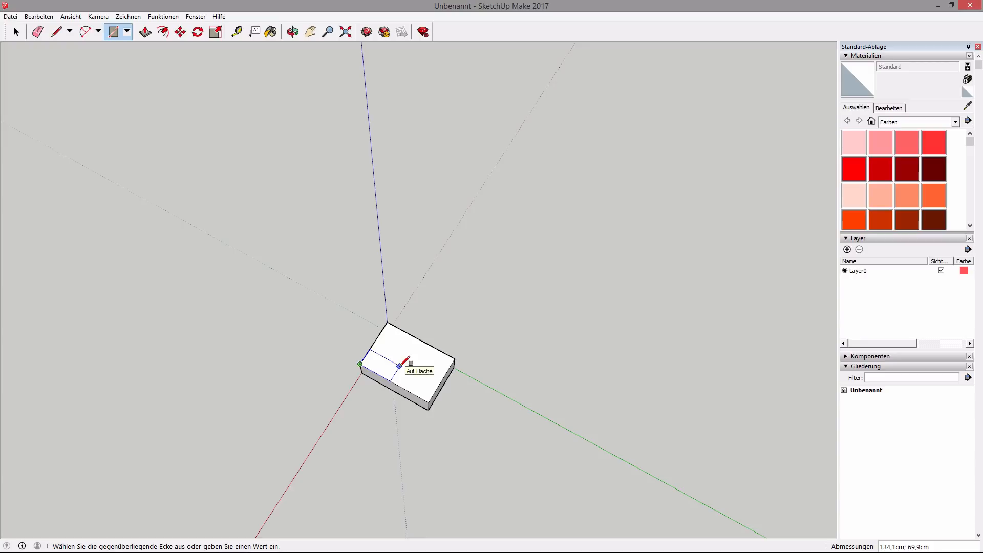
text(100)
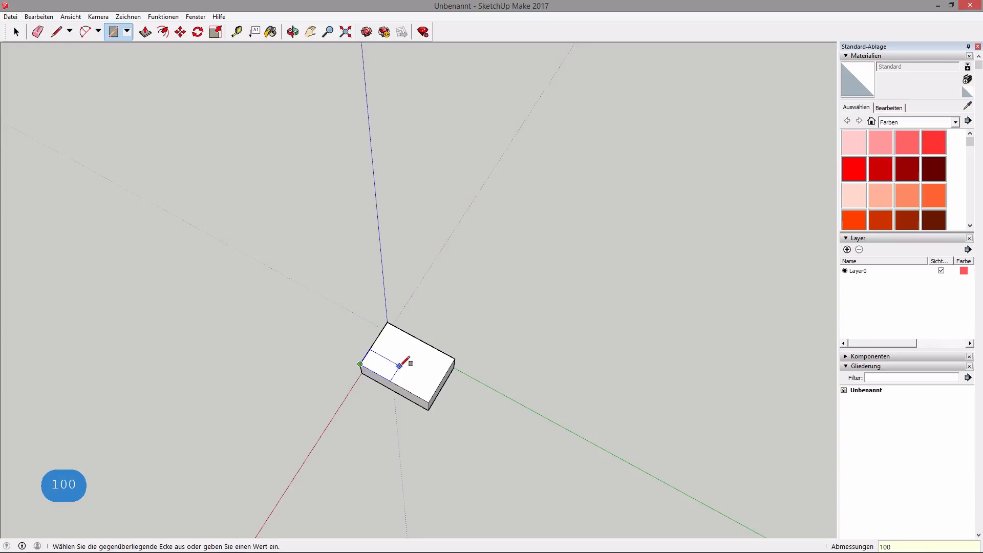
text(;)
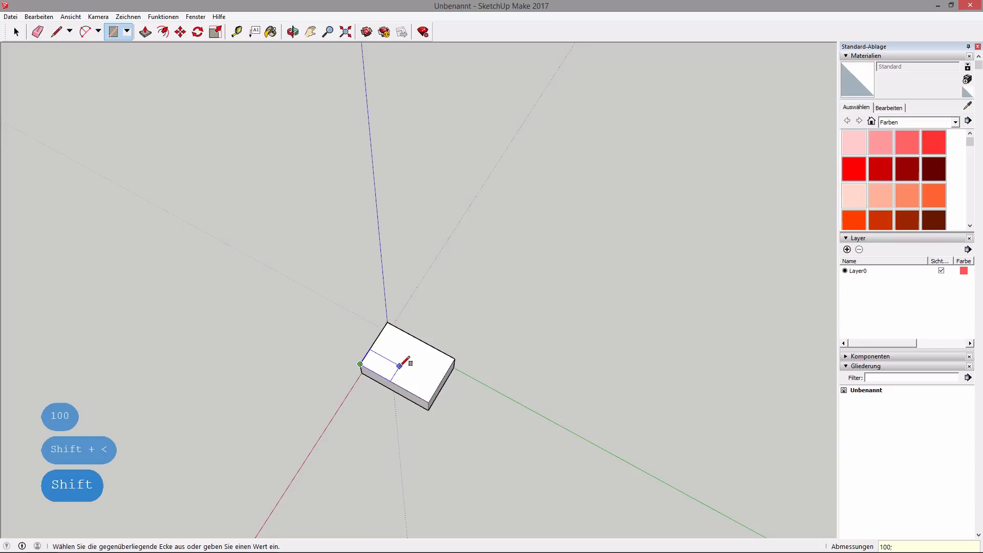
text(20)
key(Return)
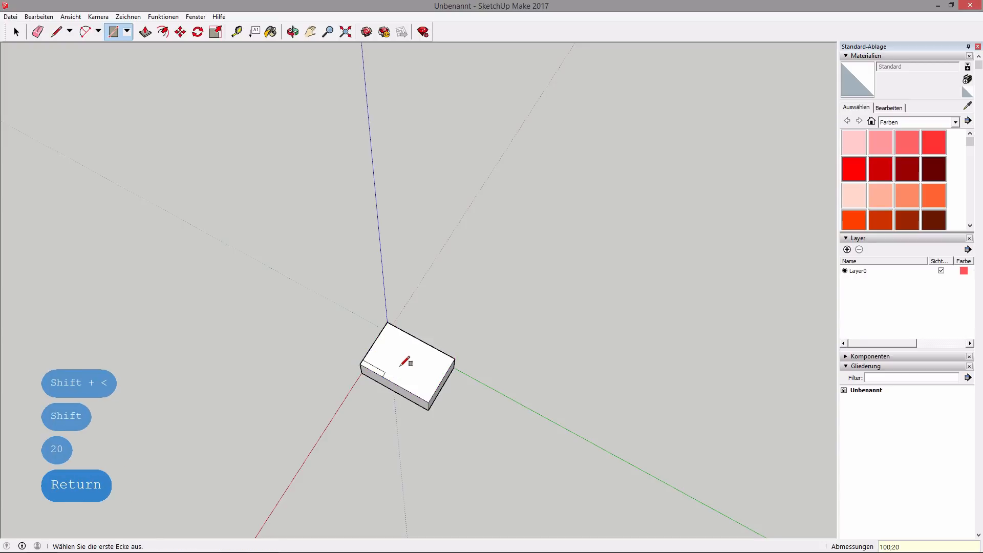
Step: Push/Pull the 100 by 20 cm rectangle upward by 100 cm to form an upright wall on the block
scroll(405, 364, up, 3)
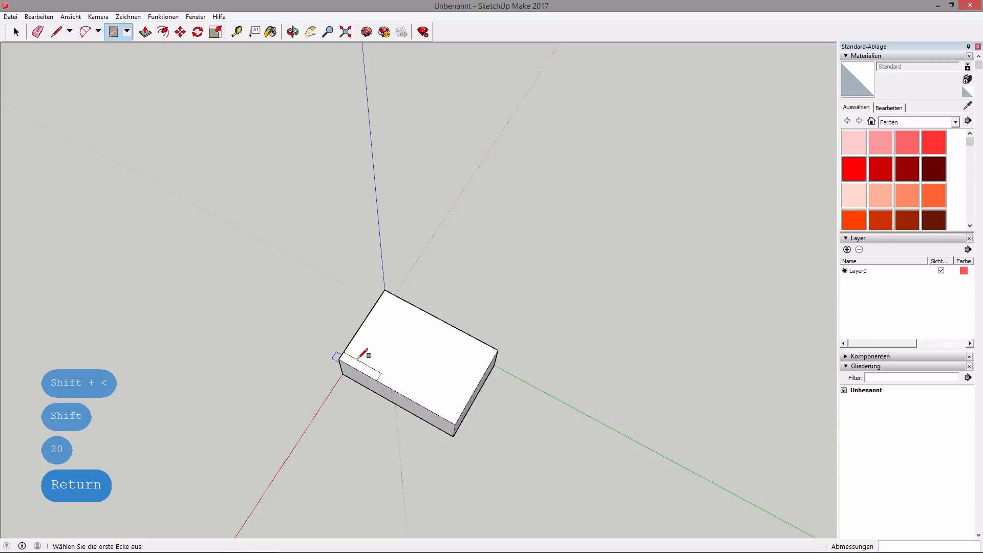
click(146, 31)
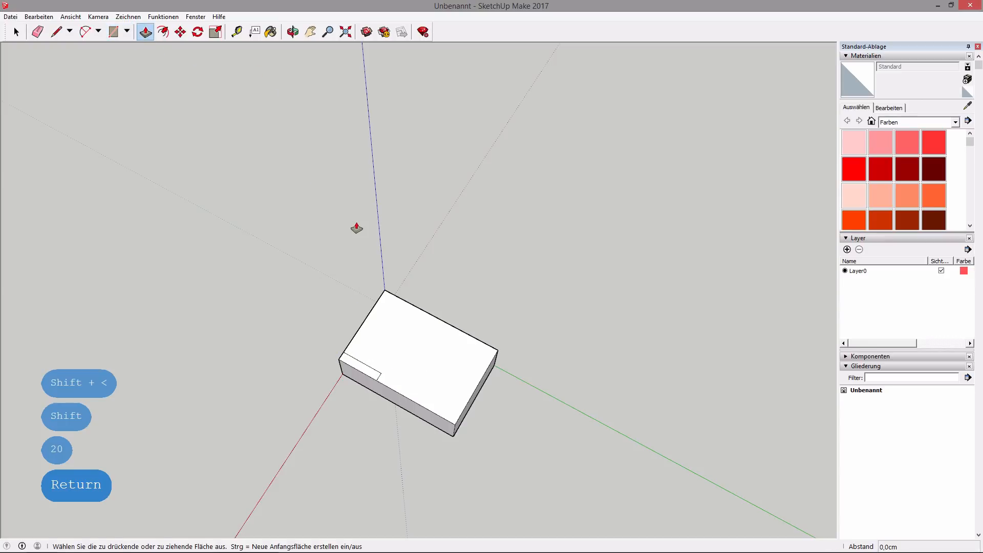
click(370, 372)
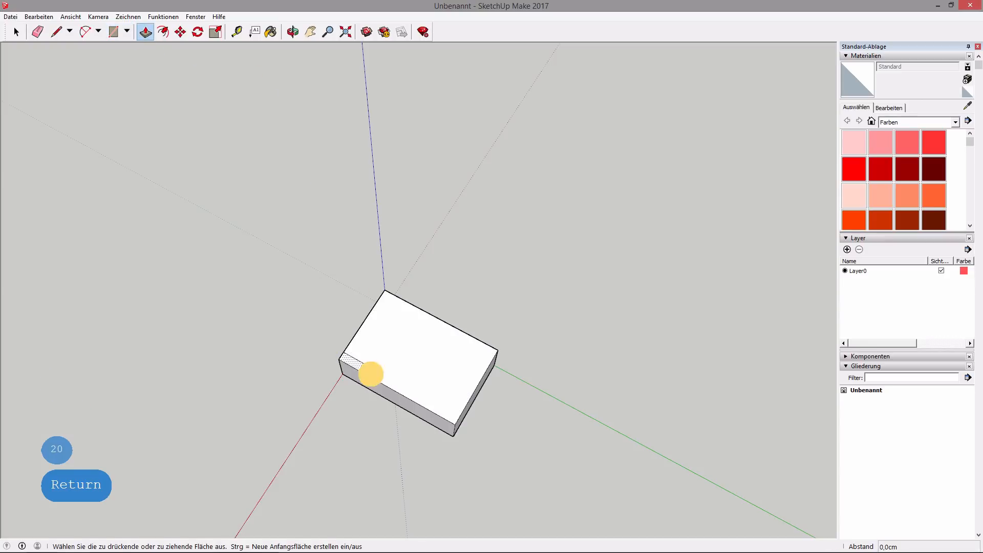
text(100)
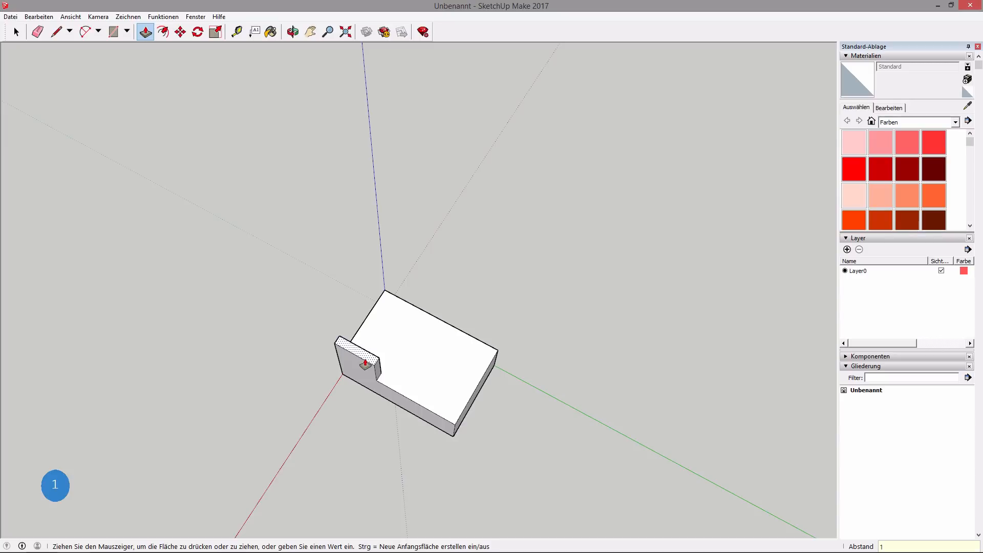
key(Return)
Step: Examine the block and its upright wall from several sides, ending close to the wall's inner face
middle_drag(405, 267, 230, 193)
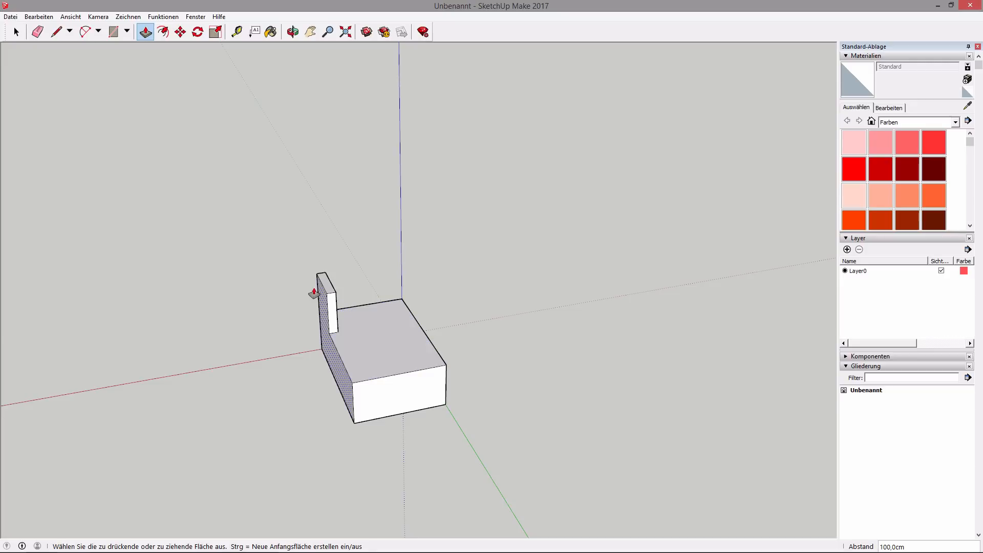
middle_drag(269, 359, 365, 280)
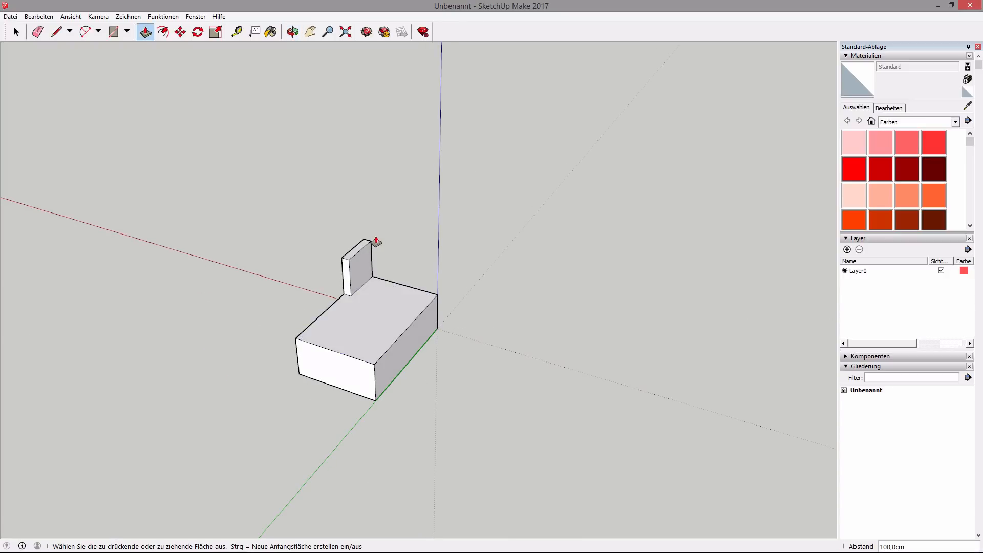
middle_drag(312, 353, 287, 461)
mouse_move(263, 543)
click(318, 425)
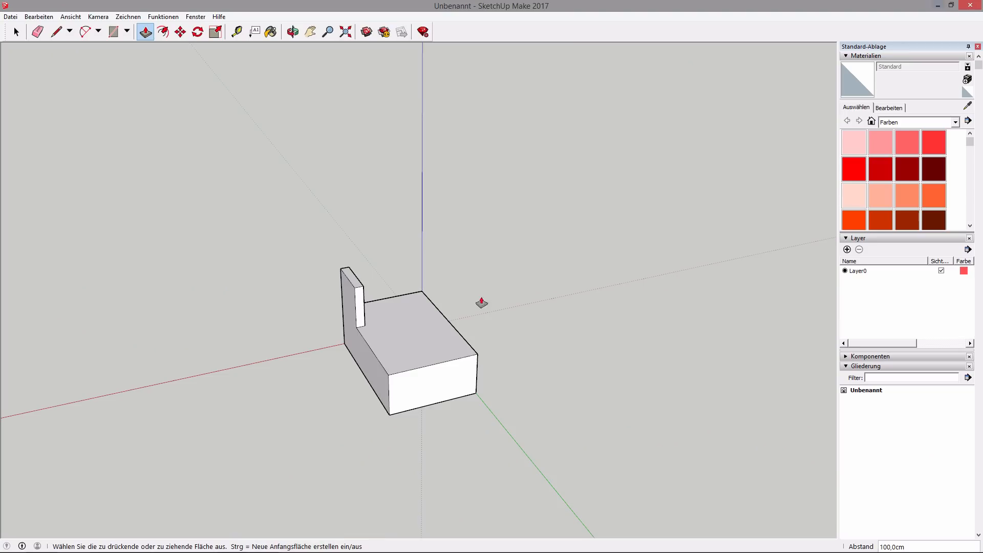
middle_drag(481, 301, 576, 219)
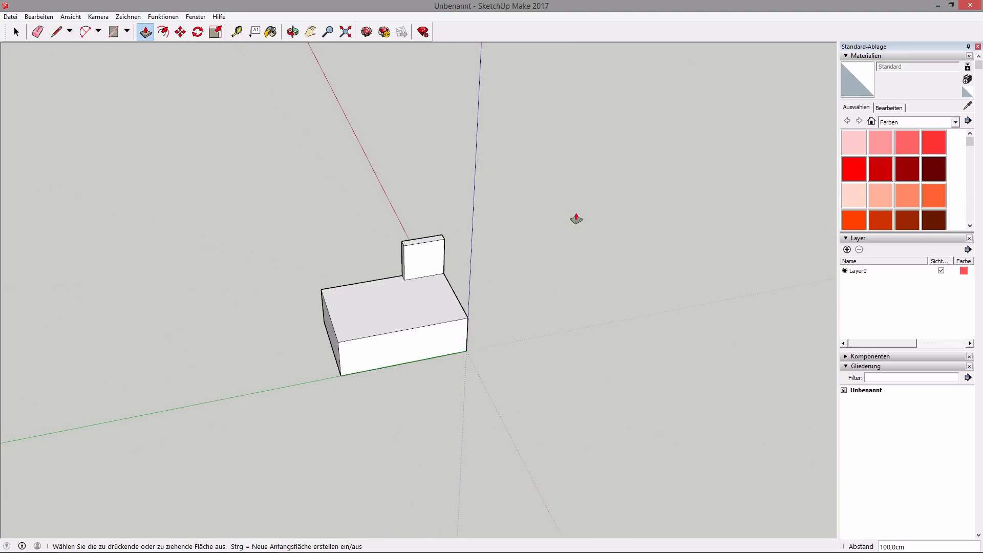
scroll(473, 256, up, 4)
middle_drag(470, 252, 380, 192)
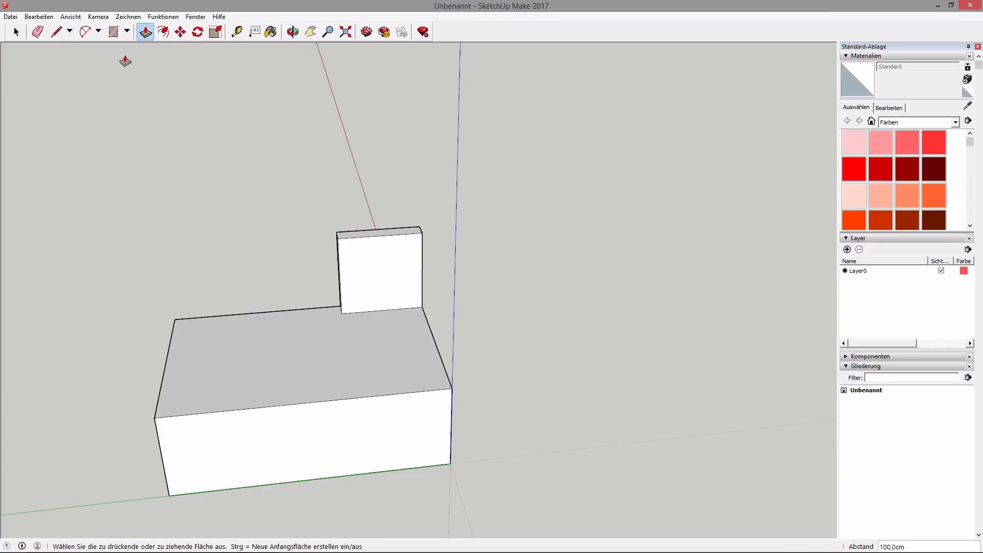
Step: Draw a 10 cm line along the wall's inner top edge from its outer corner to mark a point, ending the line there
click(57, 33)
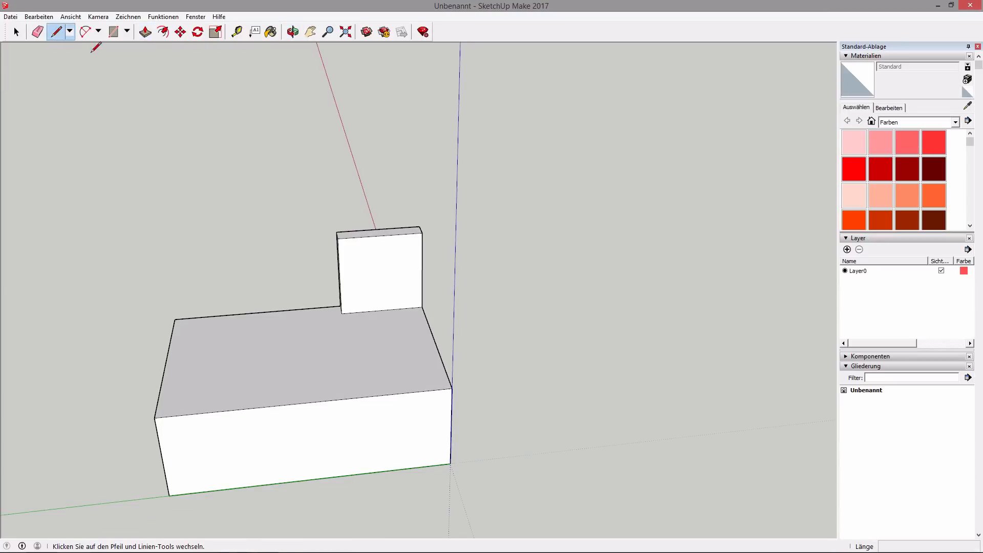
scroll(404, 219, up, 5)
scroll(435, 232, up, 3)
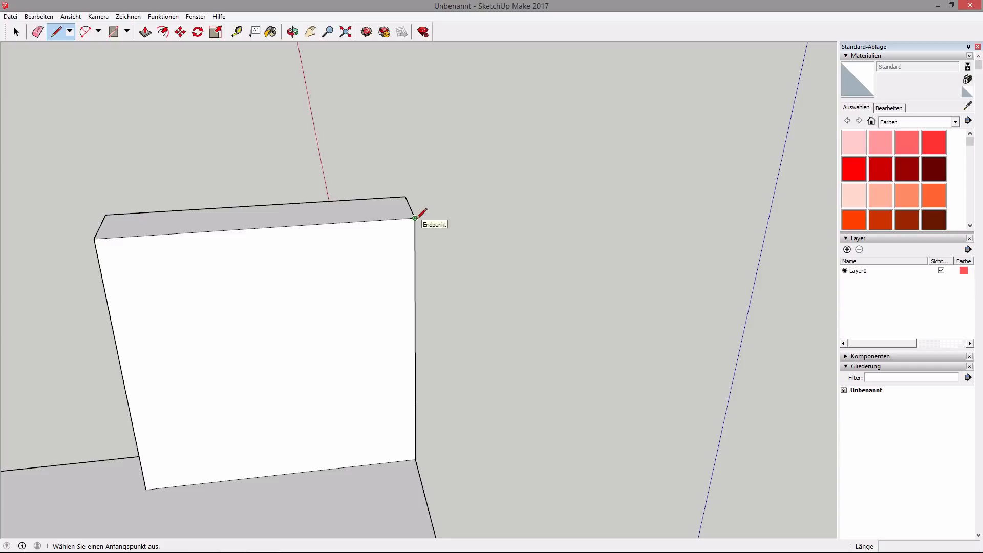
click(414, 219)
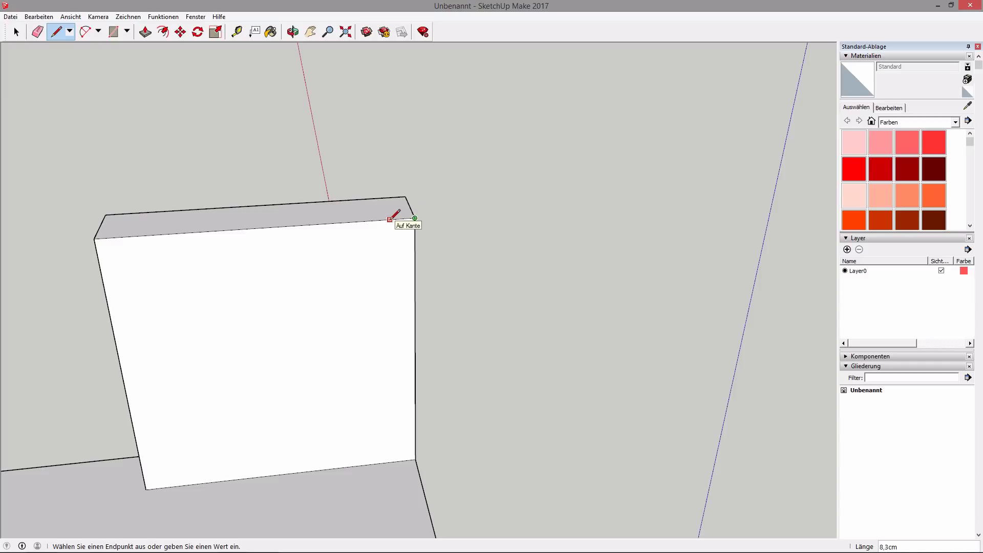
text(10)
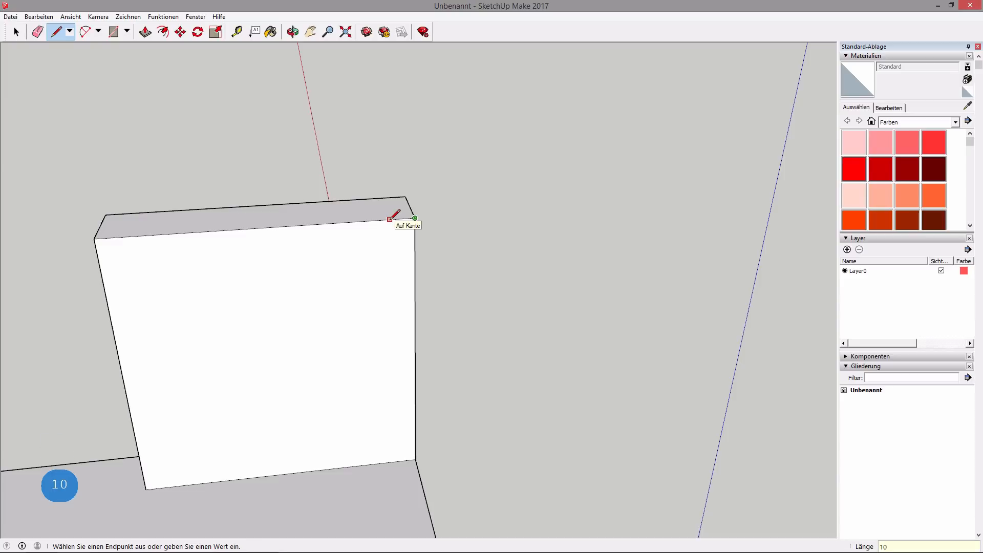
key(Return)
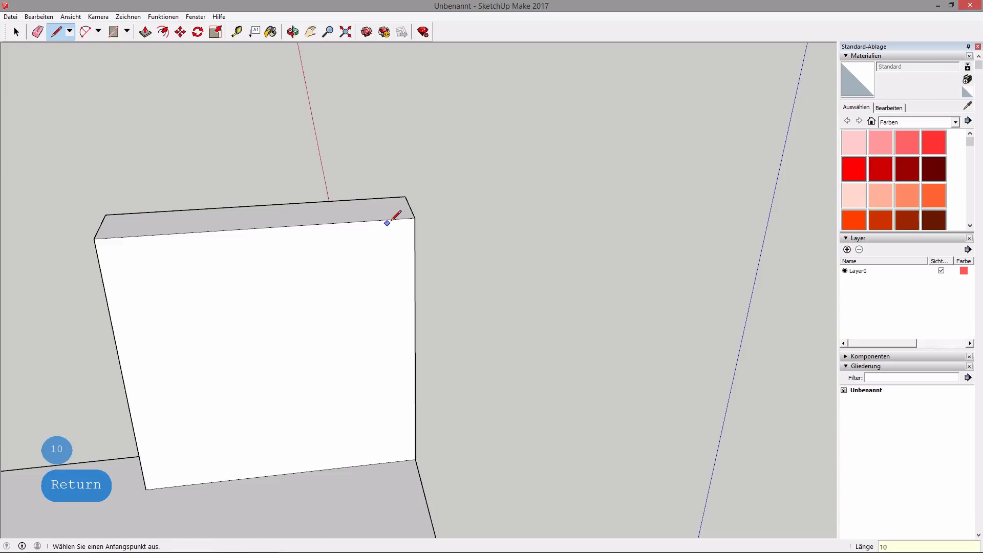
click(385, 219)
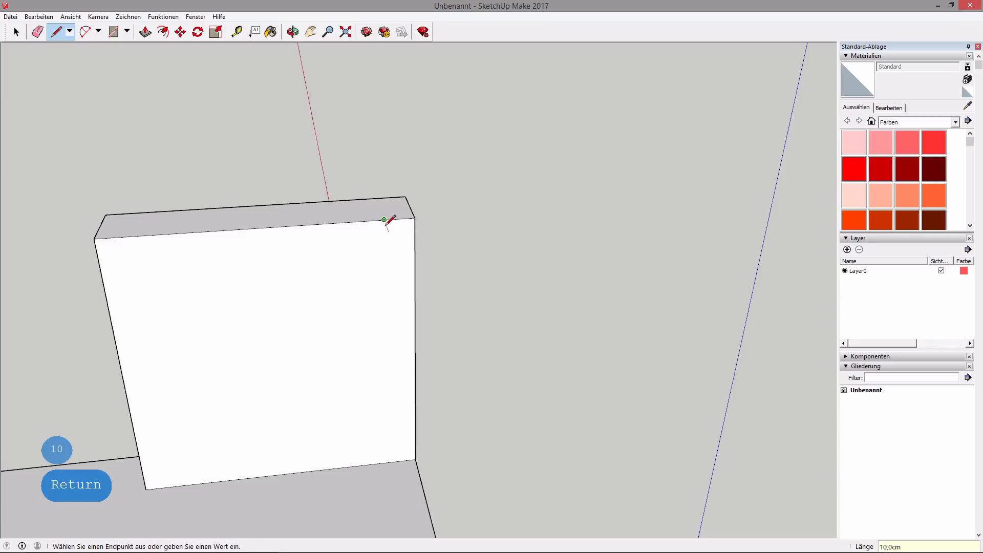
key(Escape)
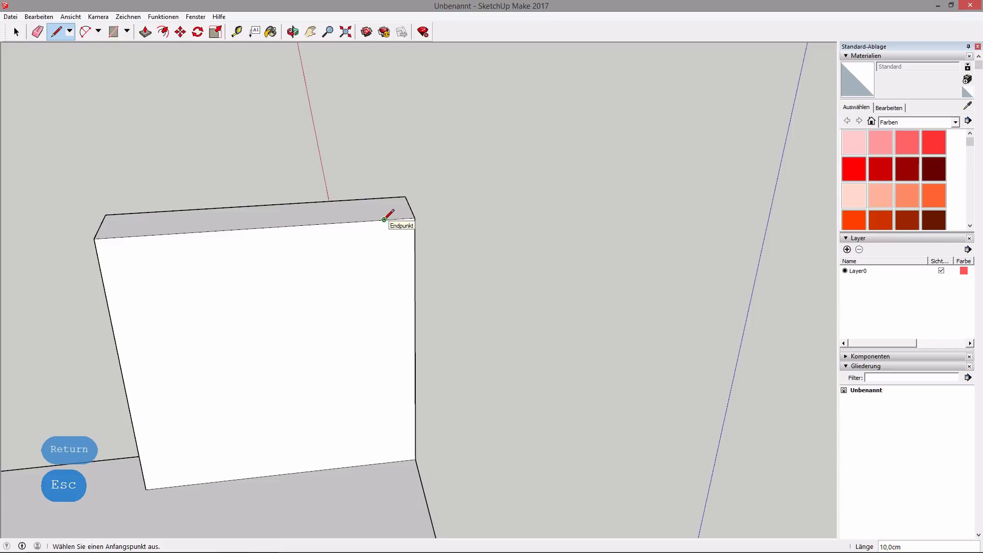
Step: Draw a 10 cm line straight down the wall's inner face from the marked point on its top edge
click(385, 220)
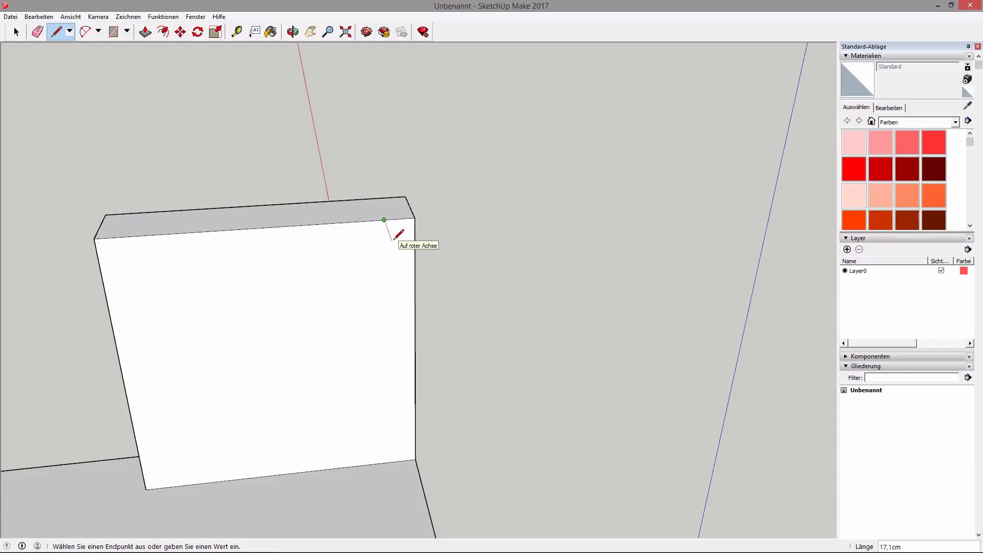
mouse_move(395, 238)
middle_down()
mouse_move(625, 152)
mouse_move(763, 193)
mouse_move(748, 200)
middle_up()
scroll(512, 277, down, 5)
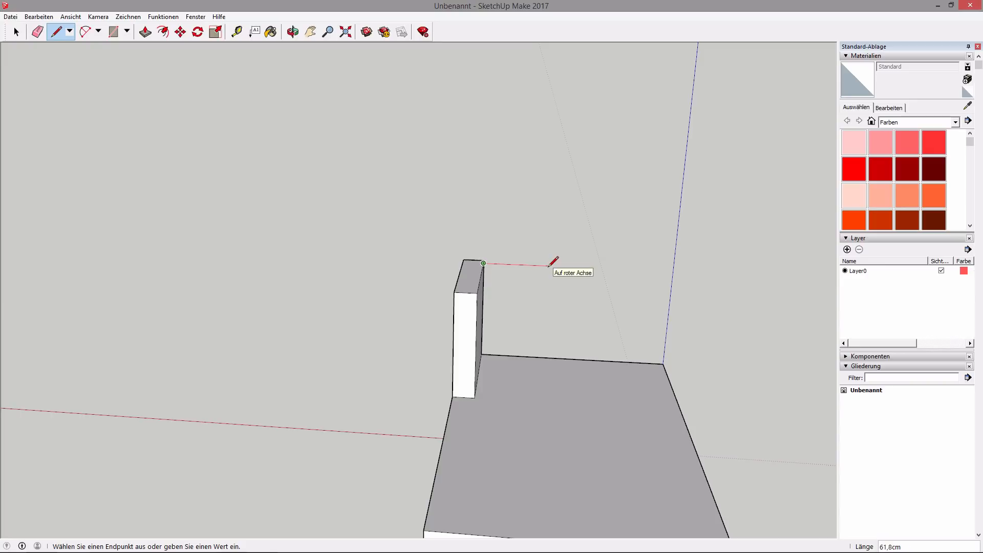
mouse_move(564, 265)
middle_down()
mouse_move(439, 292)
mouse_move(149, 310)
middle_up()
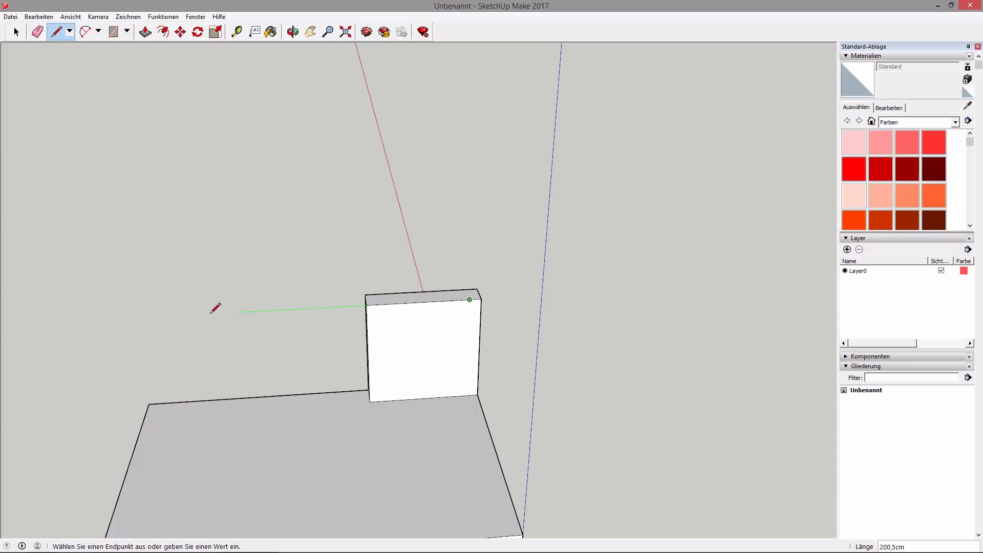
mouse_move(272, 321)
middle_down()
mouse_move(957, 282)
mouse_move(747, 370)
mouse_move(707, 330)
mouse_move(727, 292)
middle_up()
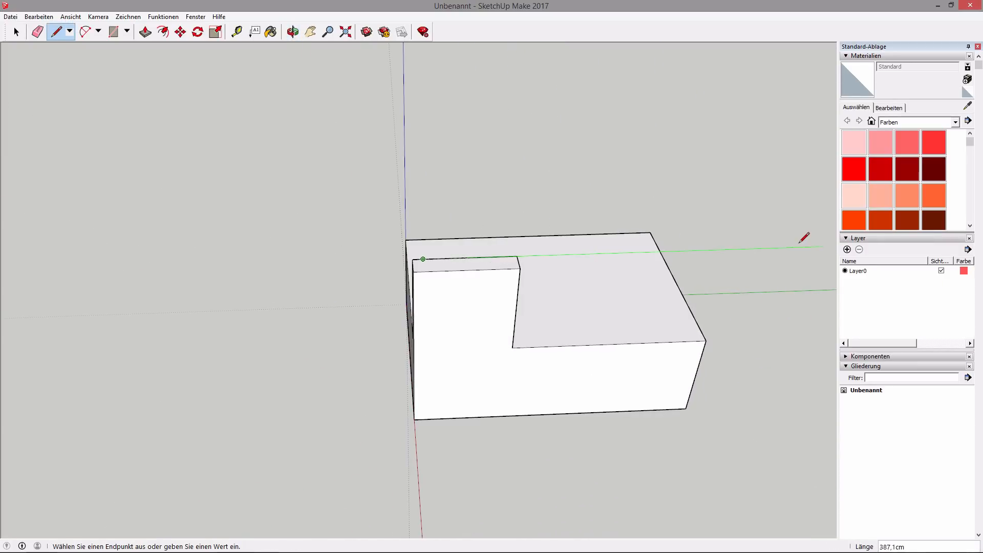
mouse_move(786, 251)
middle_down()
mouse_move(101, 374)
mouse_move(16, 363)
mouse_move(14, 333)
middle_up()
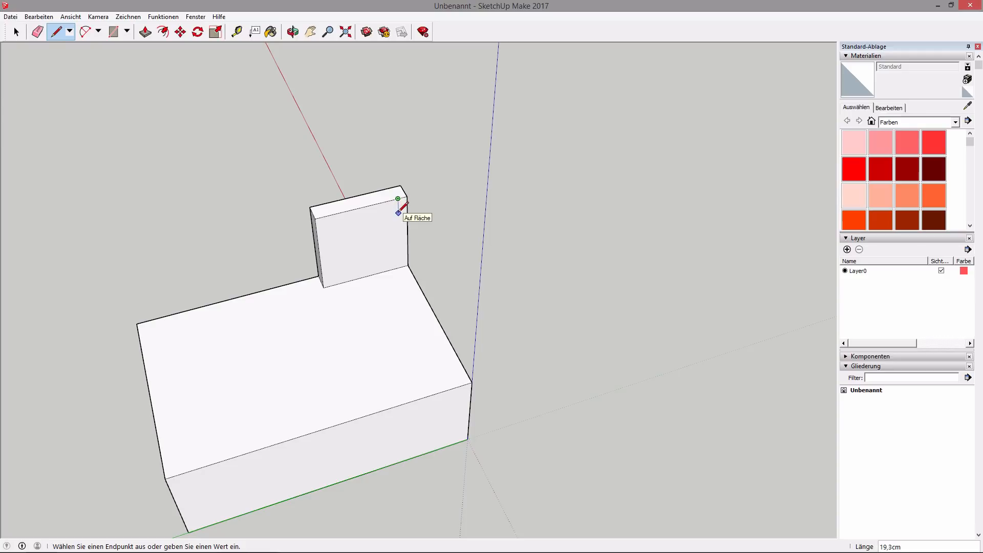
text(10)
key(Return)
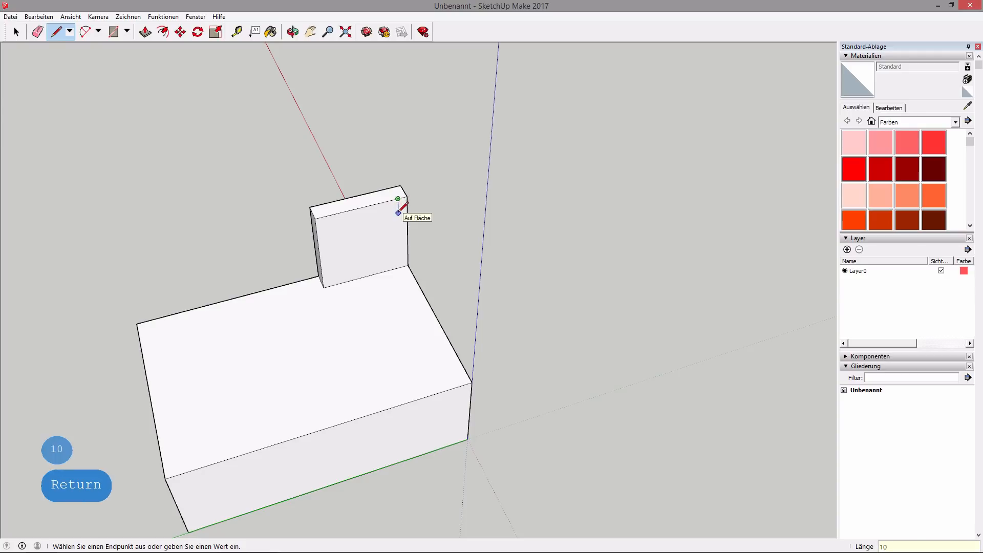
Step: Draw a circle with a 2.1 cm radius on the wall's inner face, centred on the lower end of the short vertical line
scroll(400, 212, up, 4)
middle_drag(412, 206, 132, 77)
click(127, 33)
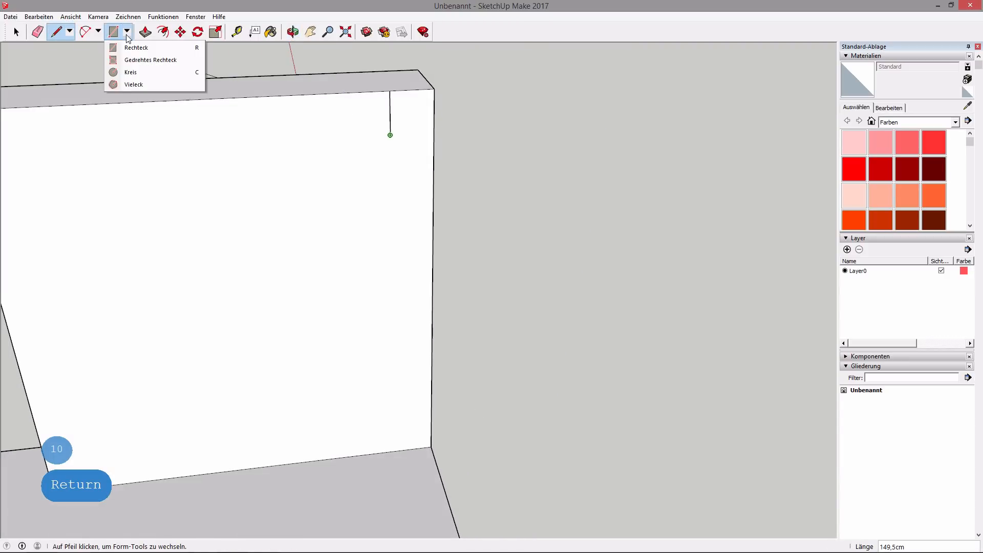
click(135, 71)
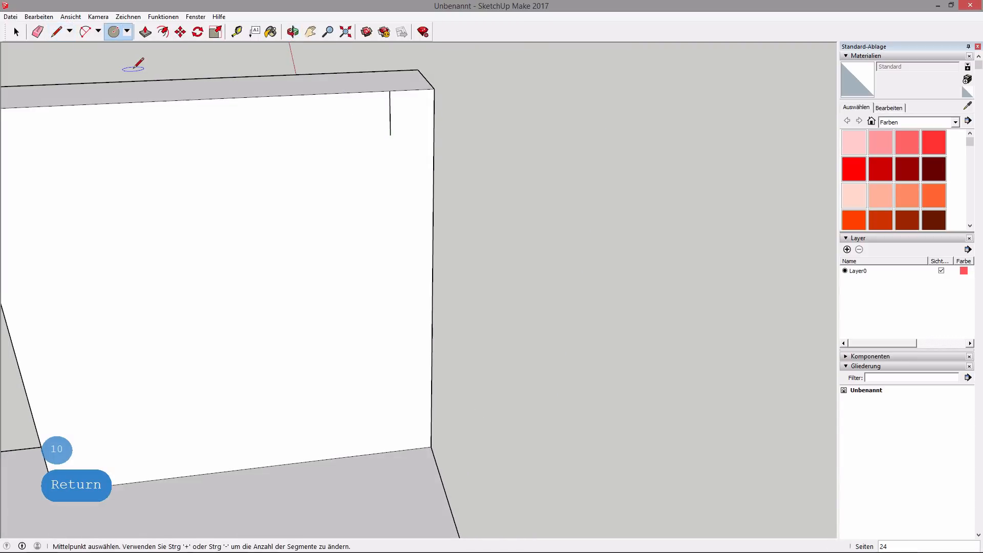
click(391, 136)
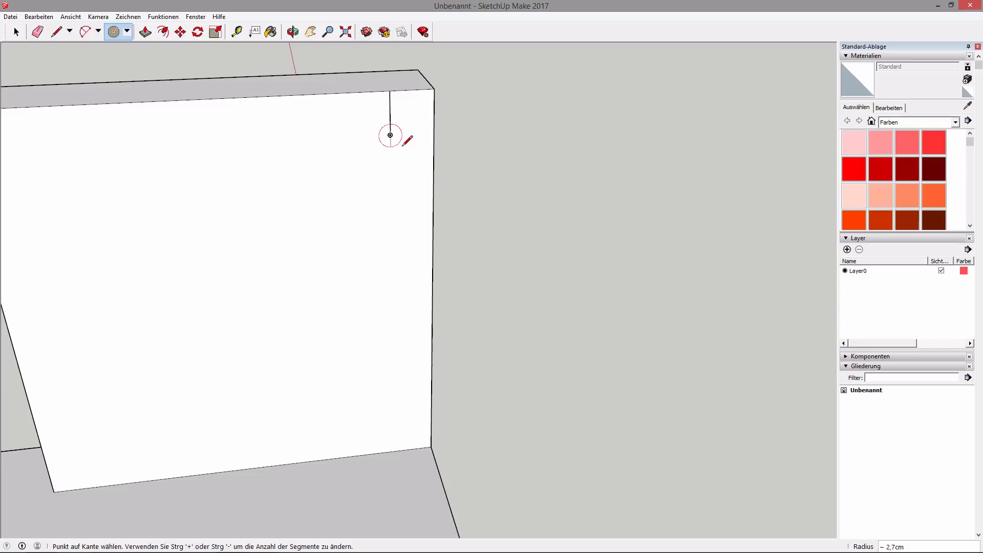
text(2.12)
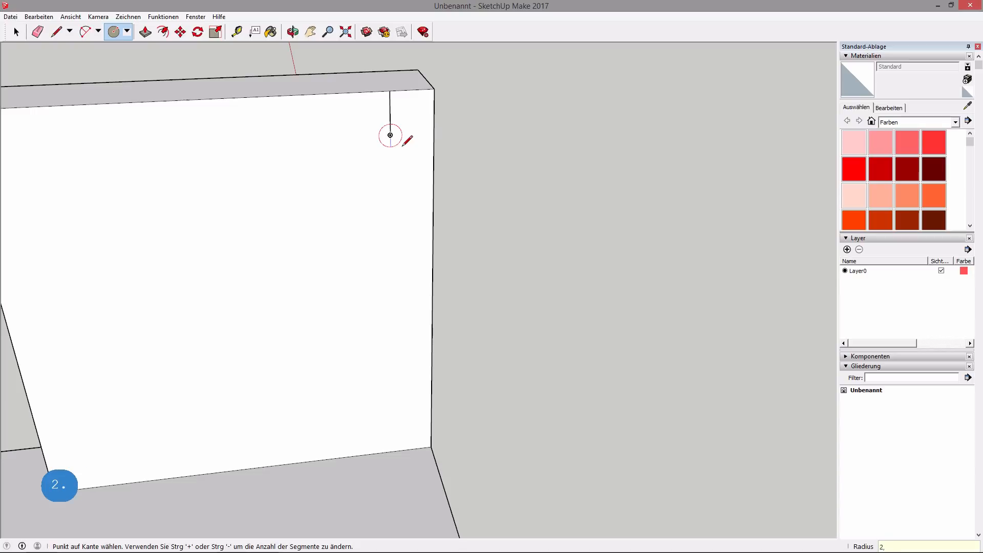
key(BackSpace)
key(BackSpace)
key(BackSpace)
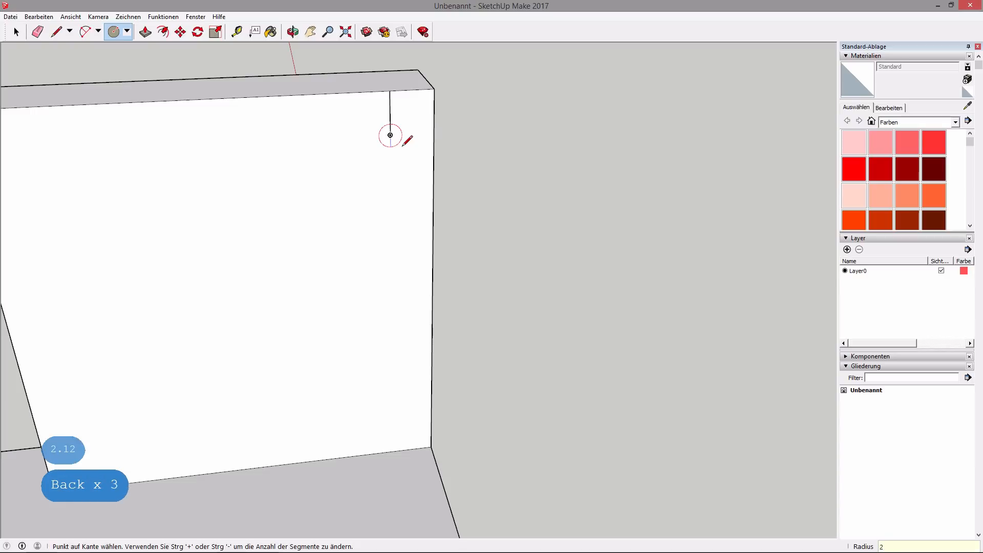
text(2.1)
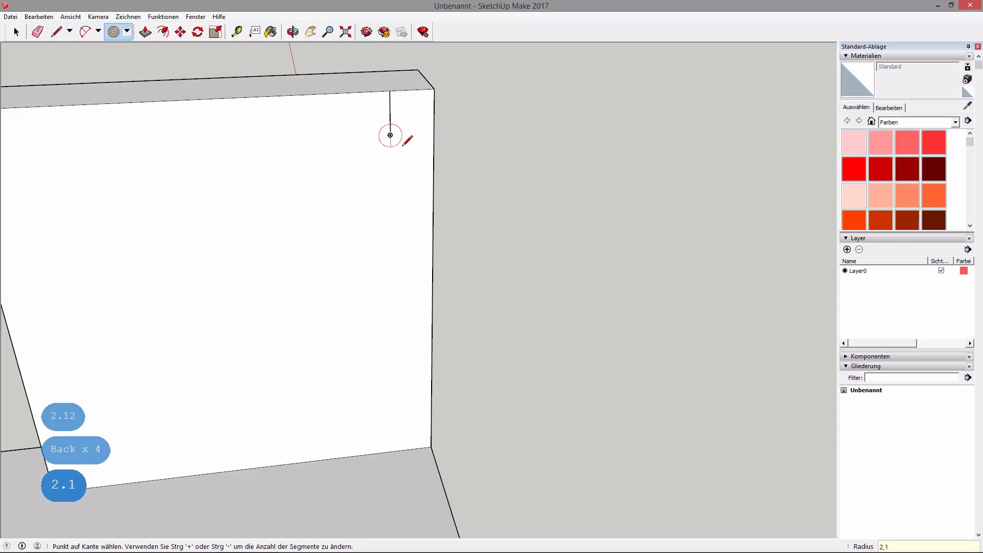
key(Return)
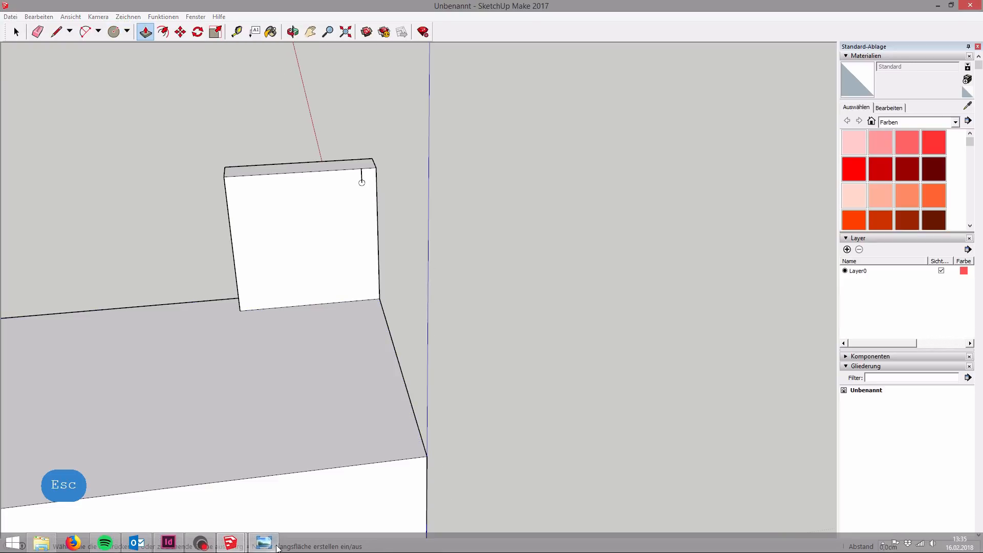
Step: Check the reference image in Windows-Fotoanzeige, and draw a 10 cm line along the block's top edge from the blue-axis corner plus a short line inward
click(263, 547)
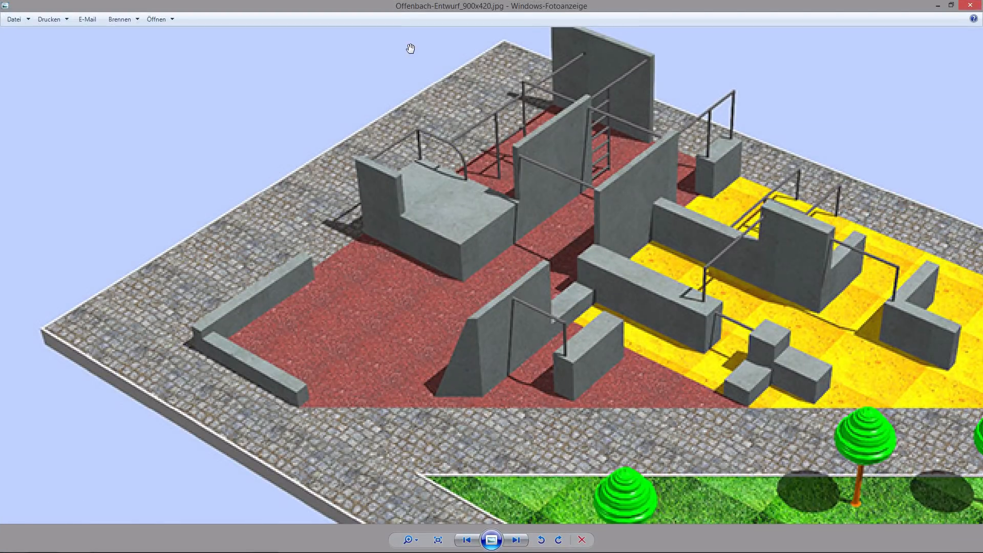
scroll(418, 162, down, 3)
click(937, 5)
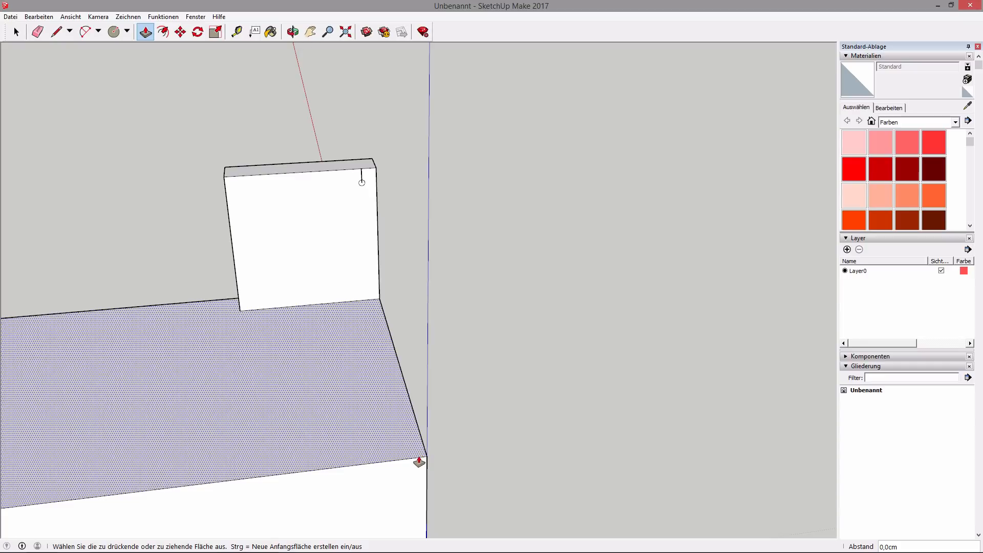
click(57, 32)
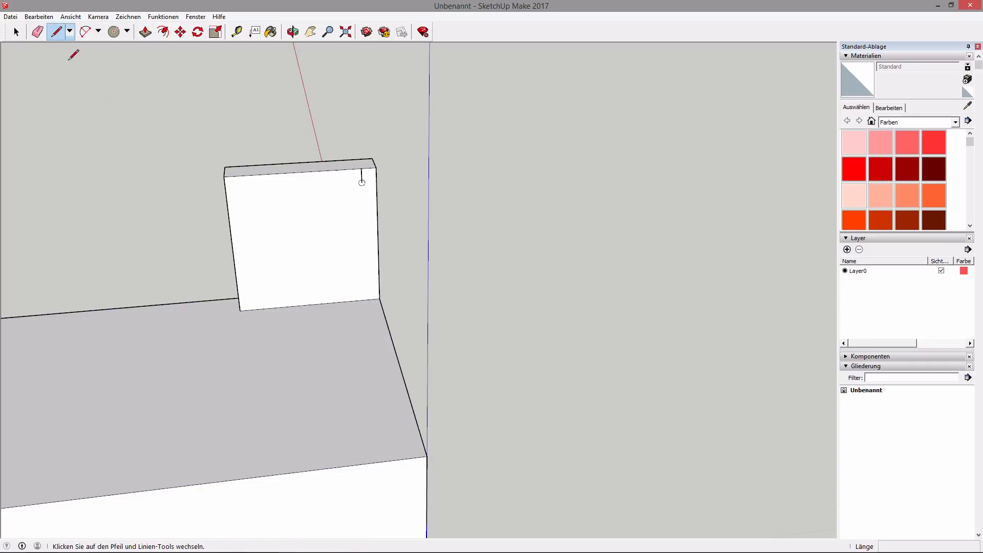
click(427, 456)
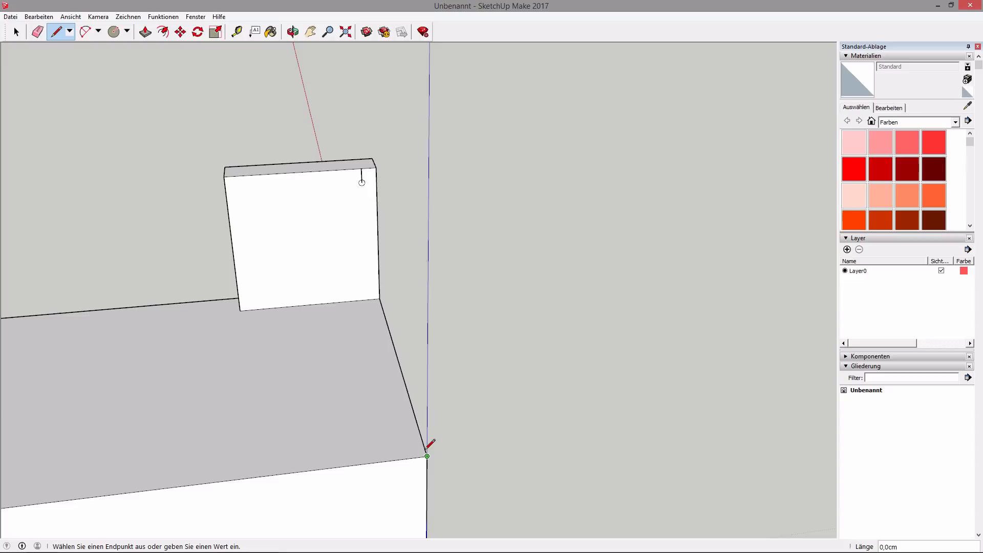
text(10)
key(Return)
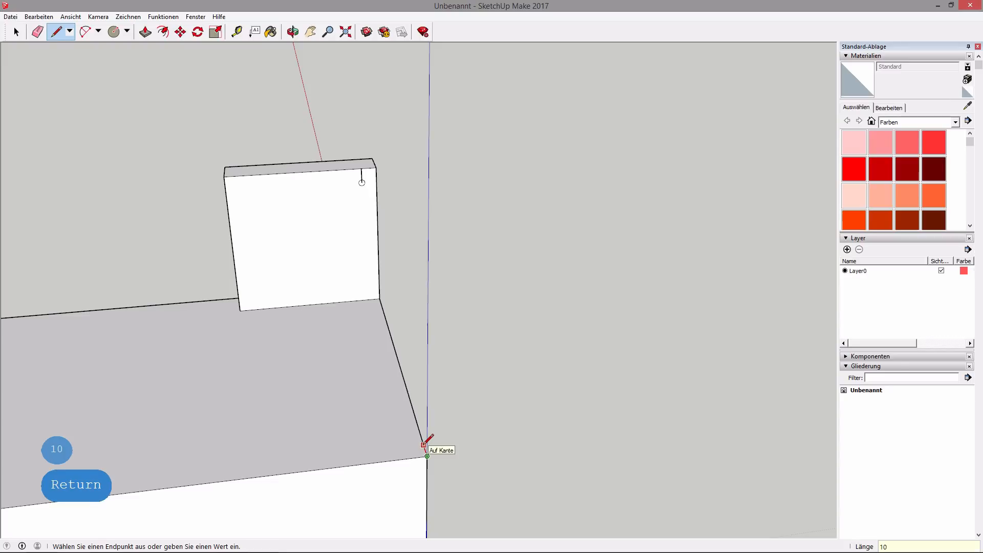
click(425, 444)
Step: Draw a 90 cm vertical line up from the inward line's end, locked to the blue axis and level with the circle's centre
key(Up)
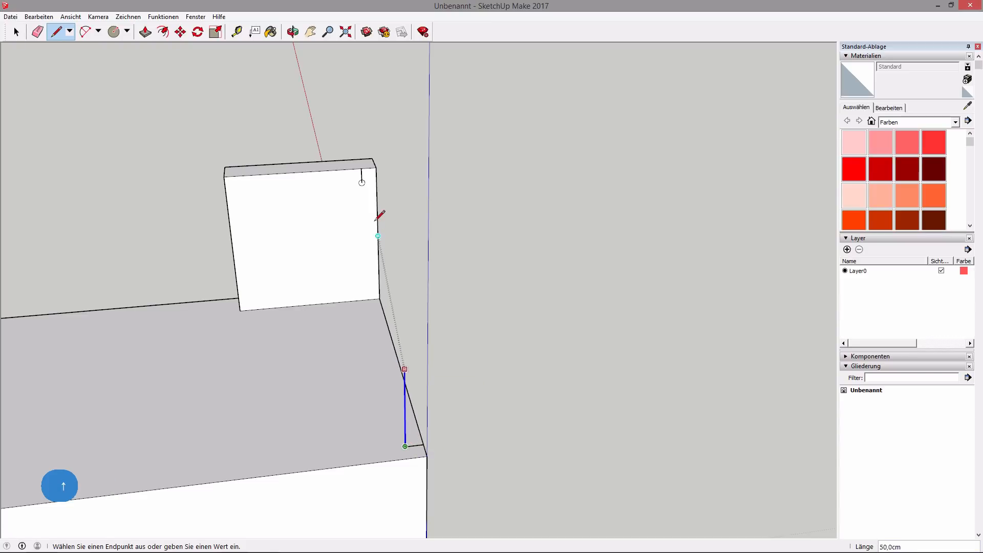
scroll(362, 183, up, 3)
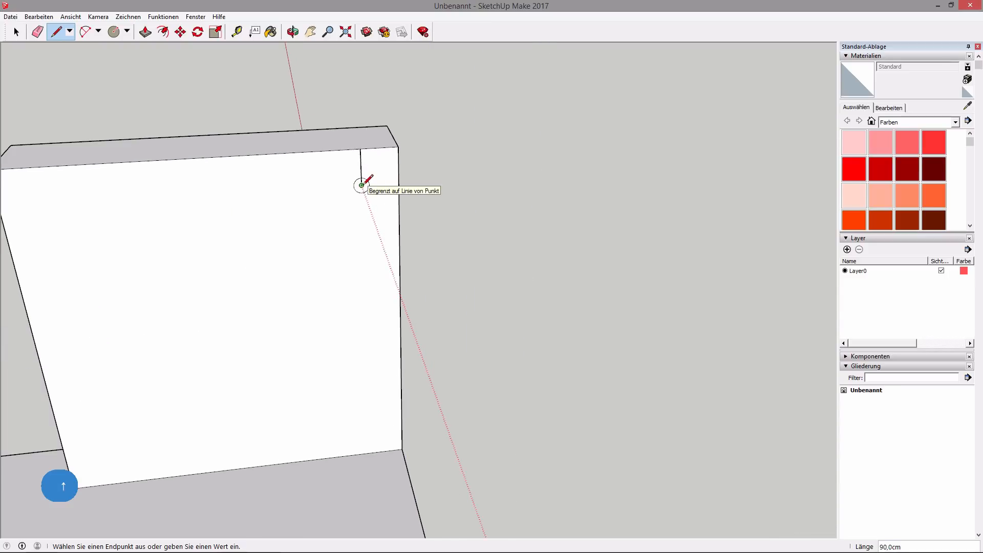
click(362, 185)
Step: Draw a line parallel to the red axis from the vertical line's top end to the circle's centre on the wall
middle_drag(450, 289, 376, 135)
scroll(371, 184, down, 2)
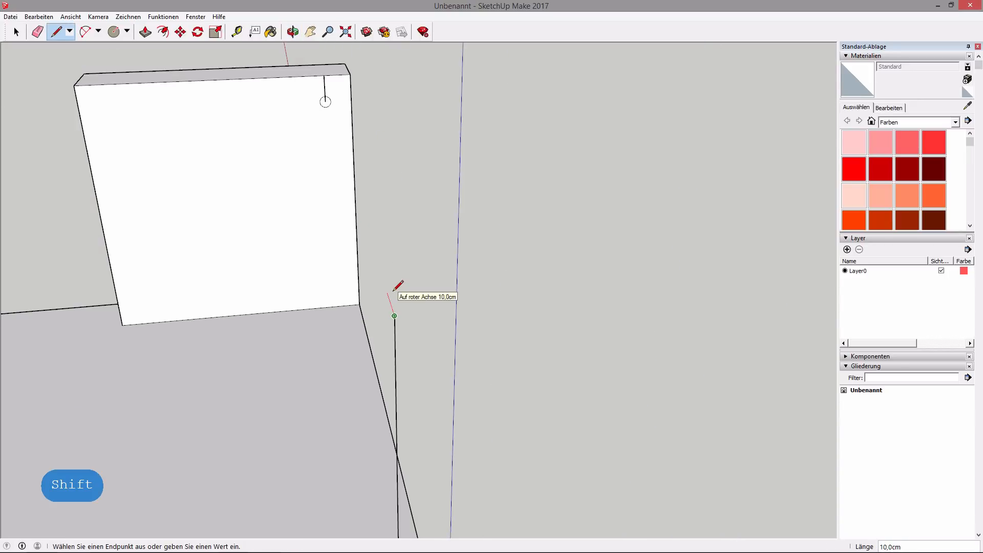
scroll(398, 285, down, 2)
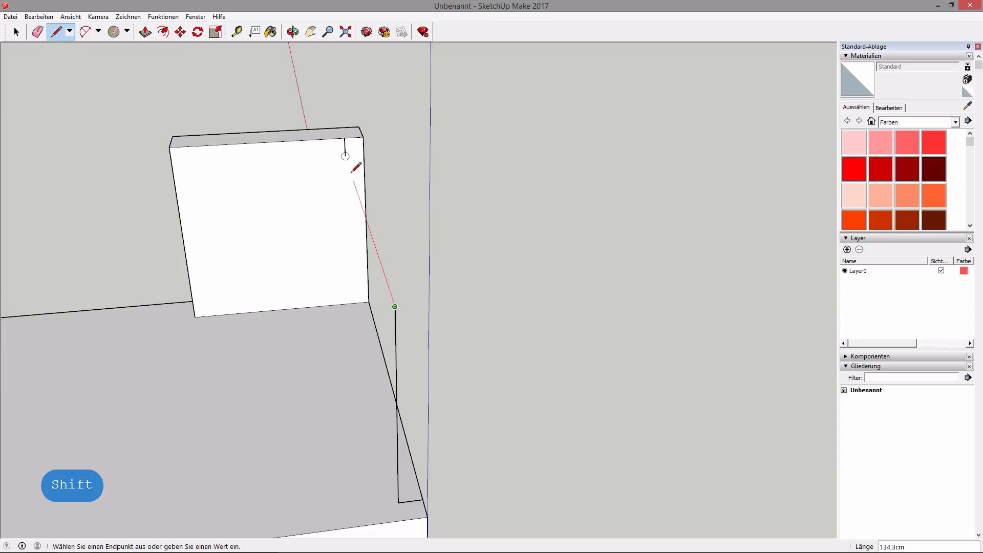
scroll(345, 156, up, 5)
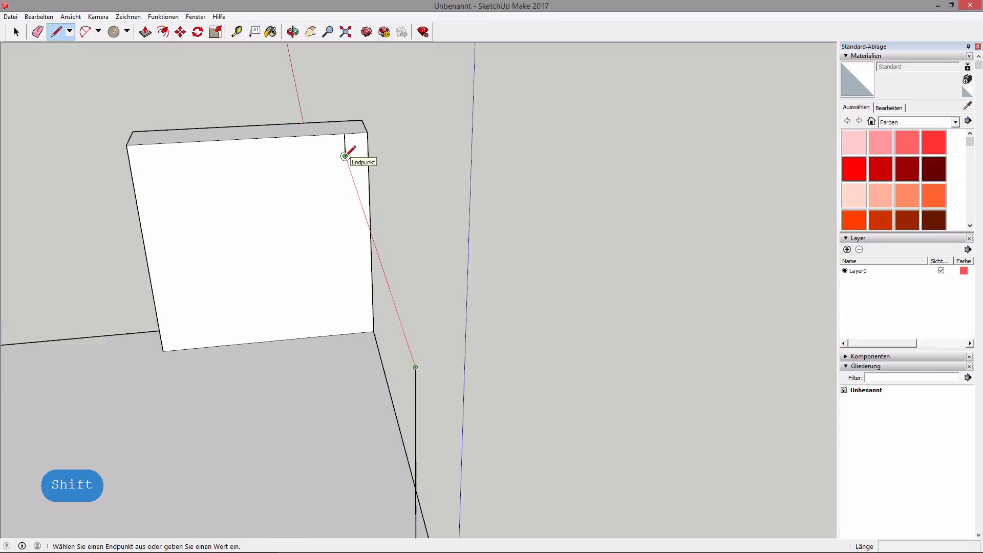
click(345, 153)
key(Escape)
scroll(489, 250, down, 5)
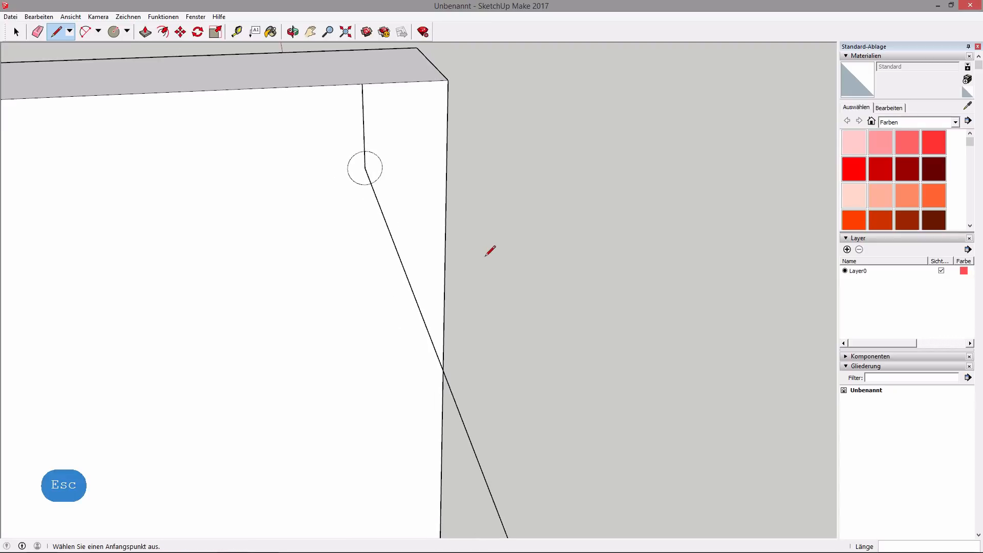
middle_drag(588, 374, 483, 220)
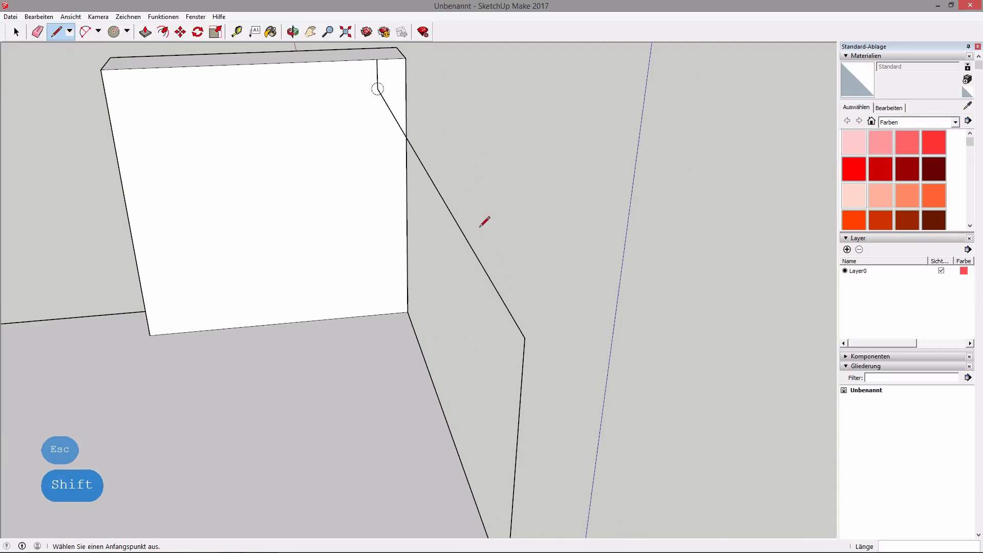
scroll(491, 248, down, 3)
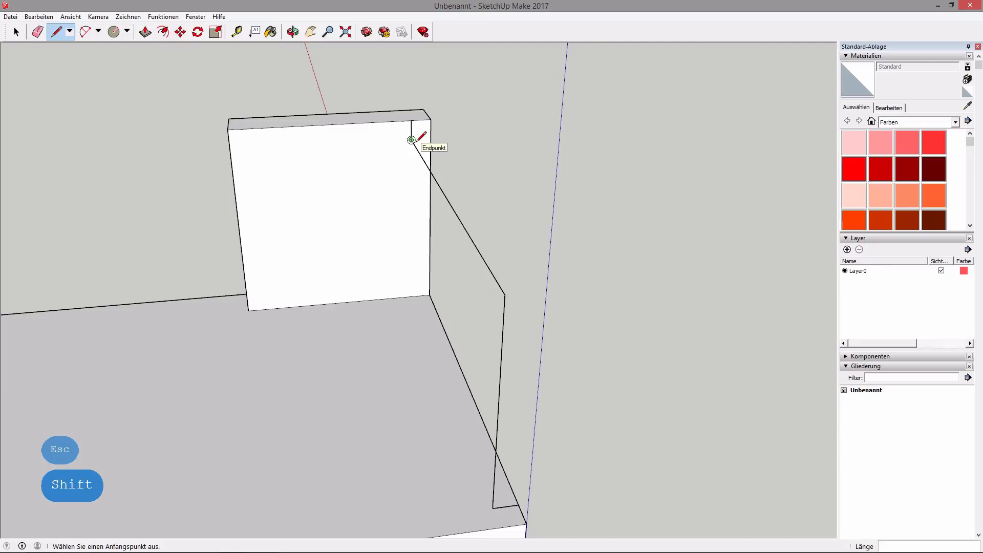
scroll(411, 140, down, 5)
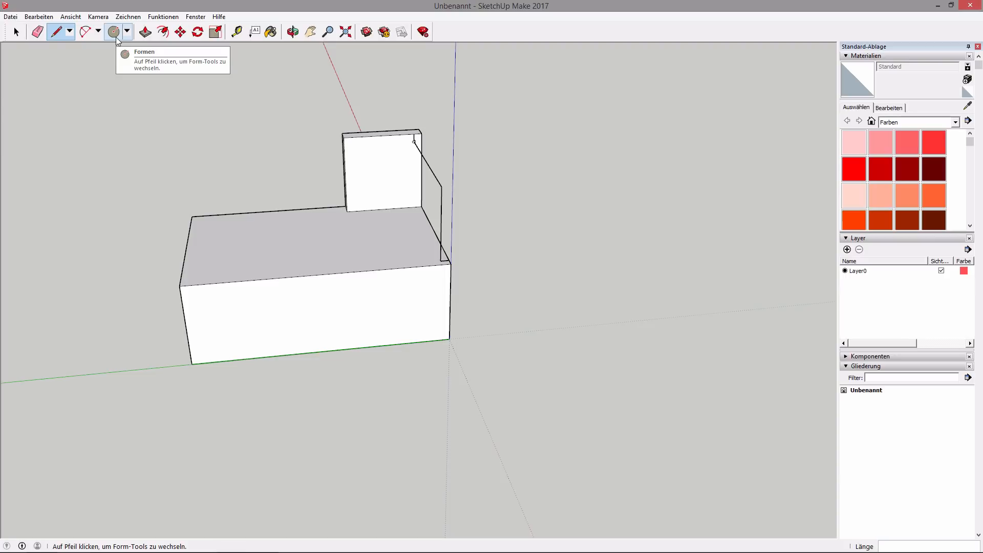
Step: Delete the short helper lines at the block's top corner and above the circle on the wall
click(16, 32)
scroll(454, 268, up, 5)
click(440, 264)
key(Delete)
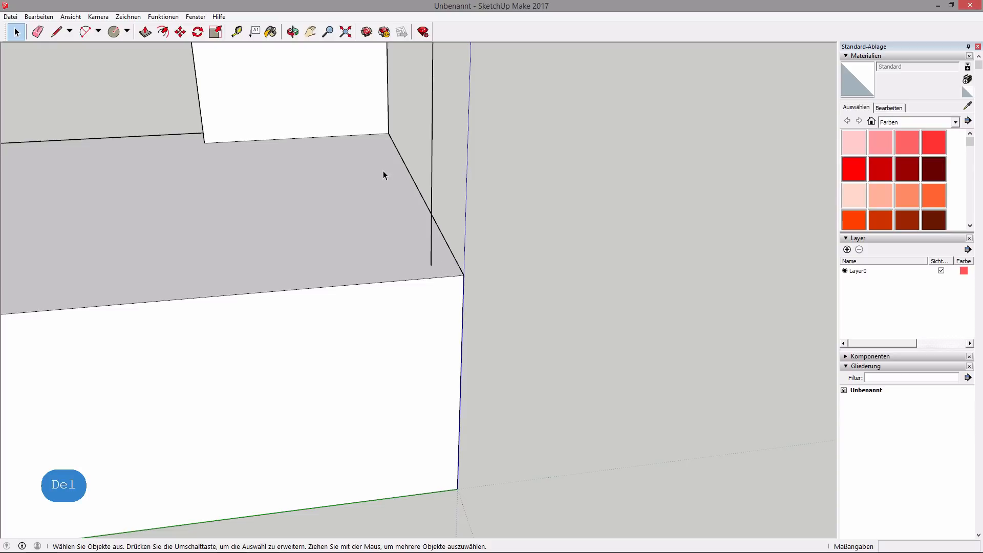
shift+middle_drag(383, 137, 358, 415)
scroll(338, 275, up, 3)
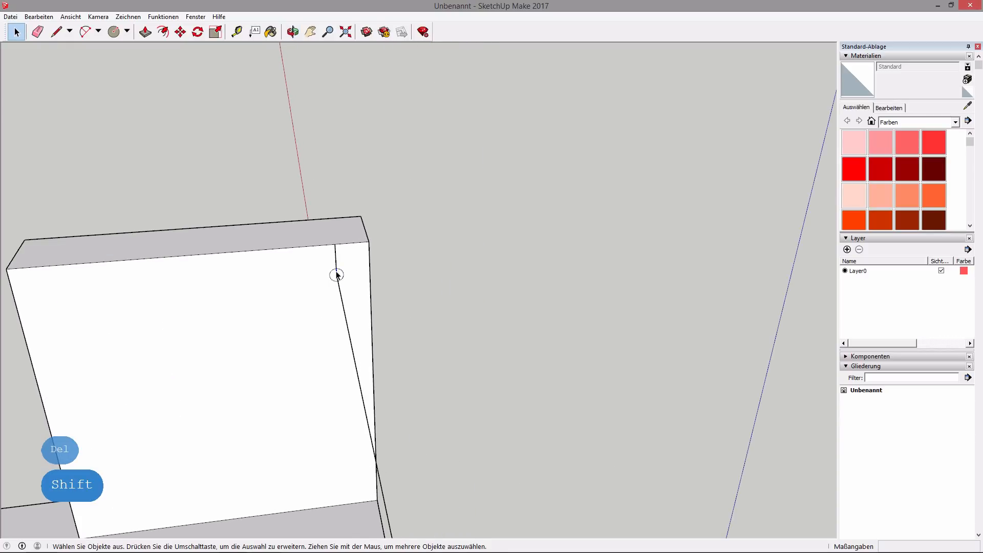
key(Delete)
click(336, 263)
key(Delete)
scroll(364, 285, down, 3)
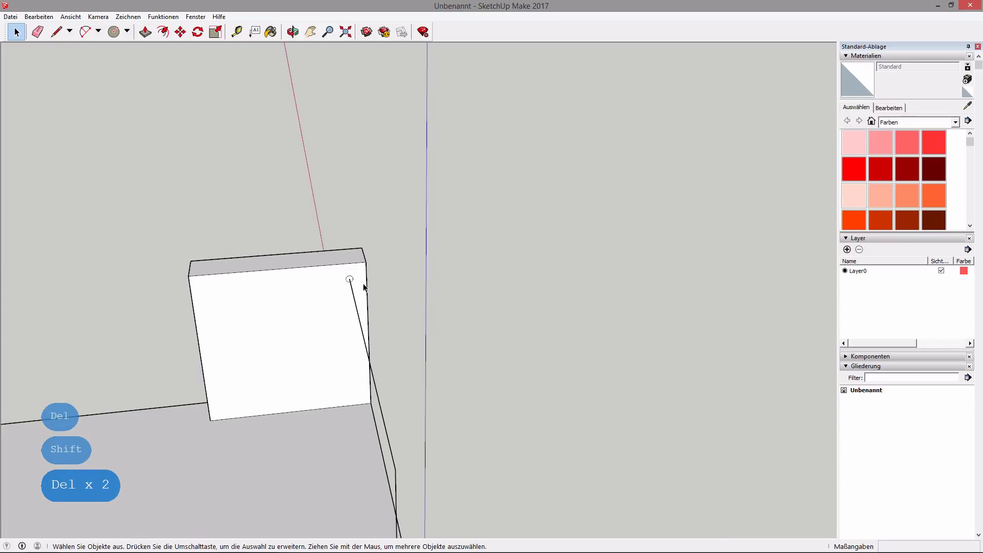
Step: Push/Pull the circle on the wall 170 cm along the horizontal line to the top of the vertical line, forming a pipe
shift+middle_drag(417, 336, 408, 231)
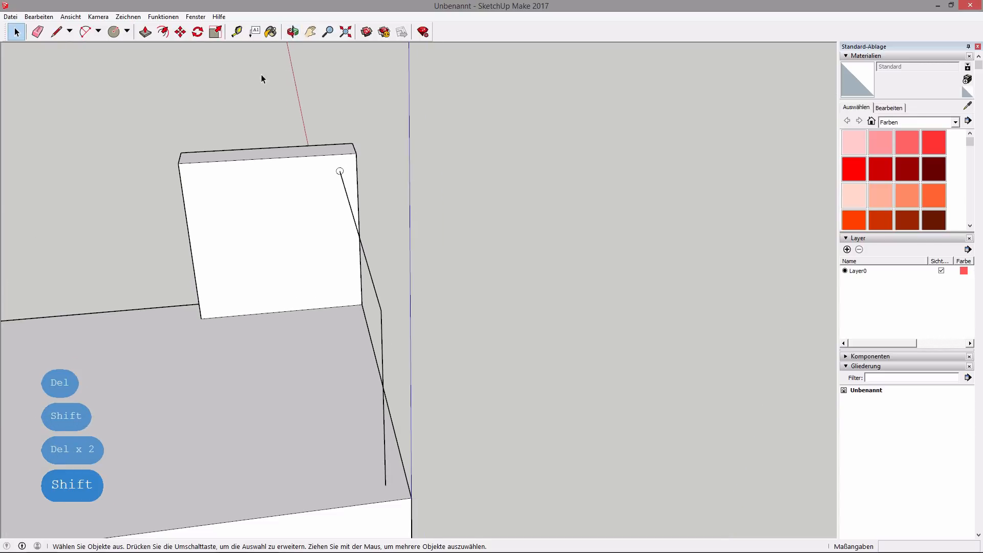
click(151, 36)
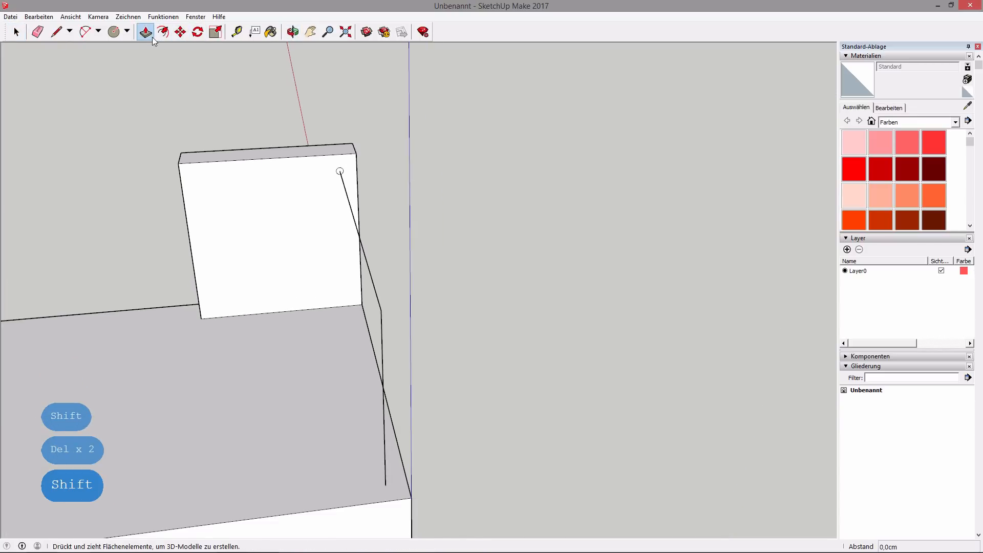
click(341, 175)
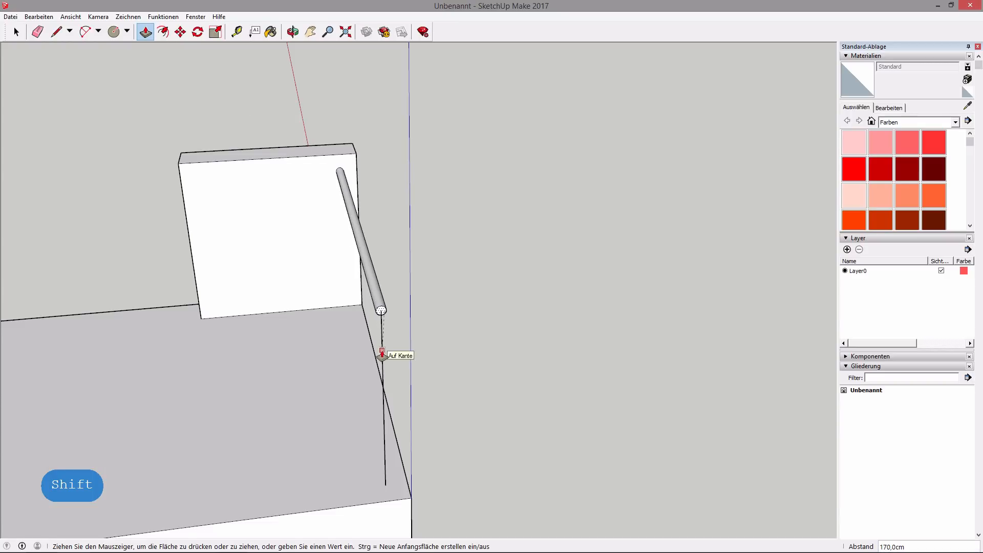
Step: Draw an 80 cm line parallel to the green axis across the block, starting at the centre of the pipe's free end
scroll(382, 354, up, 2)
scroll(382, 353, up, 3)
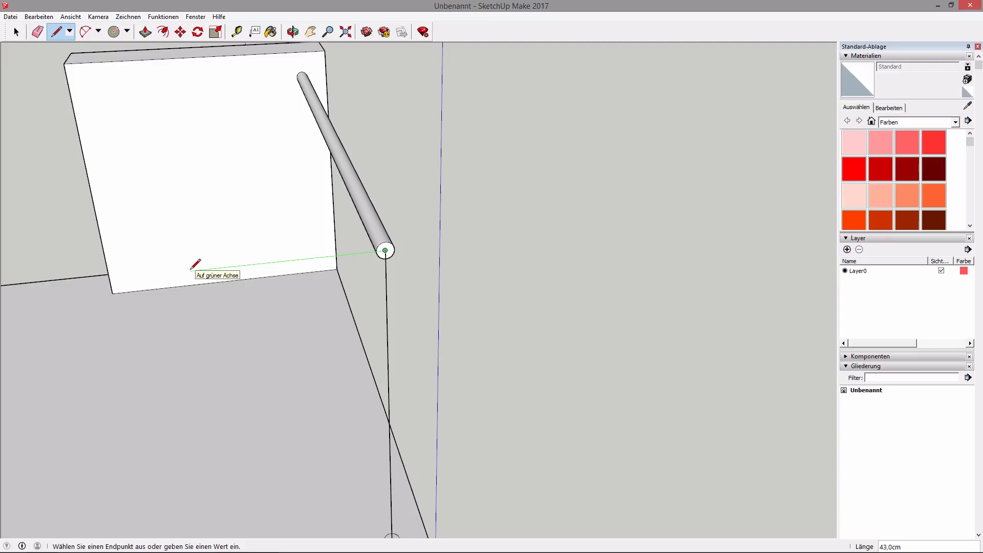
text(80)
key(Return)
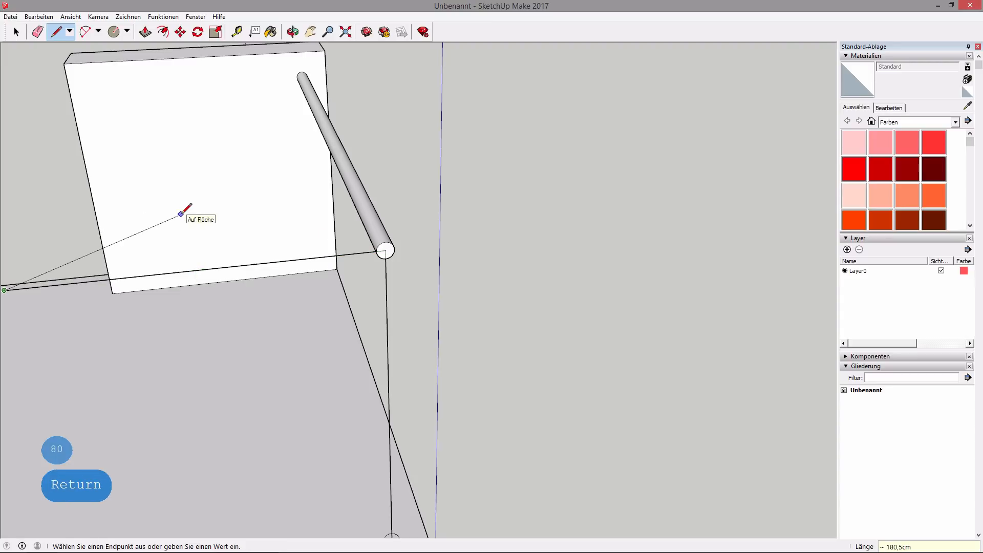
Step: Push/Pull the circle on the block's top up to the horizontal pipe's free end, forming a vertical post about 90 cm high
key(Escape)
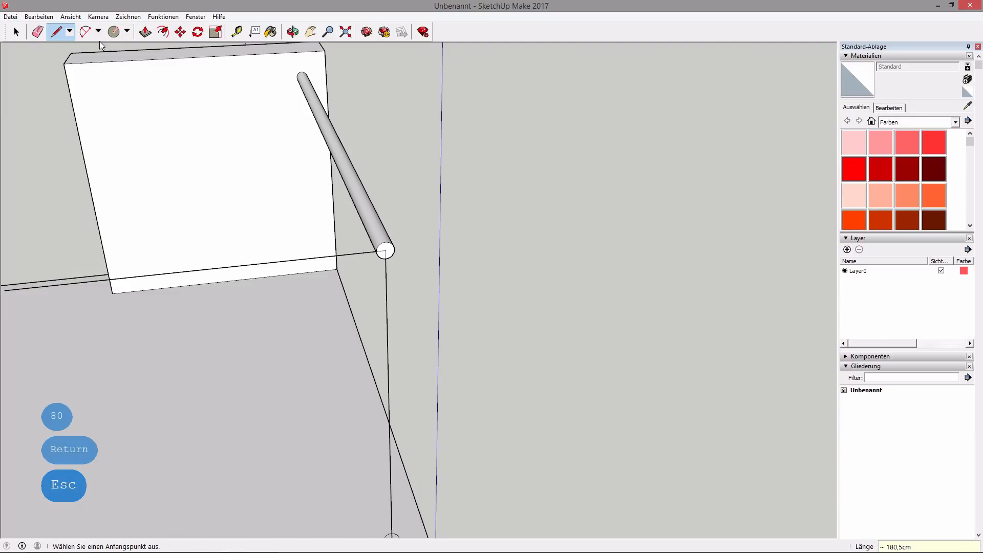
key(shift)
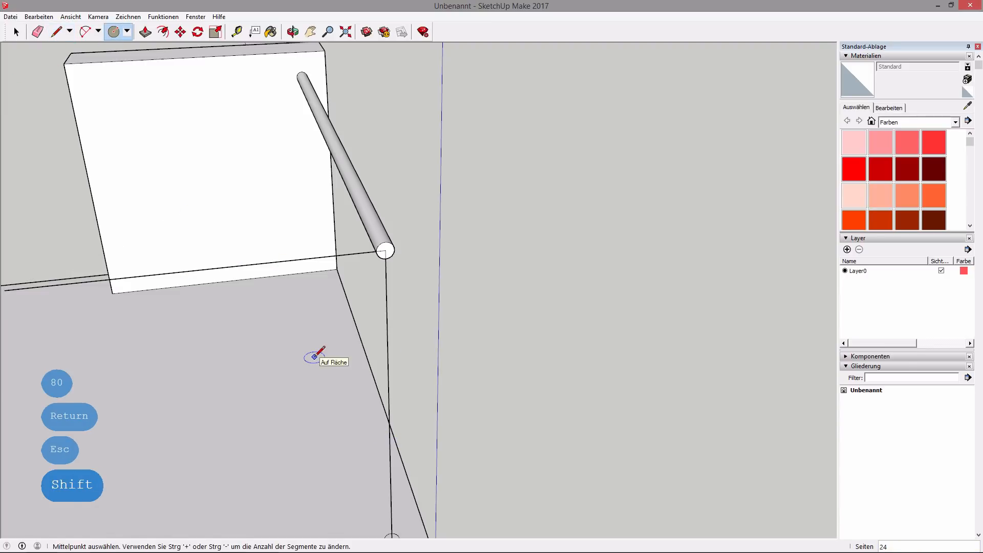
key(p)
middle_drag(376, 376, 346, 420)
key(shift)
click(366, 361)
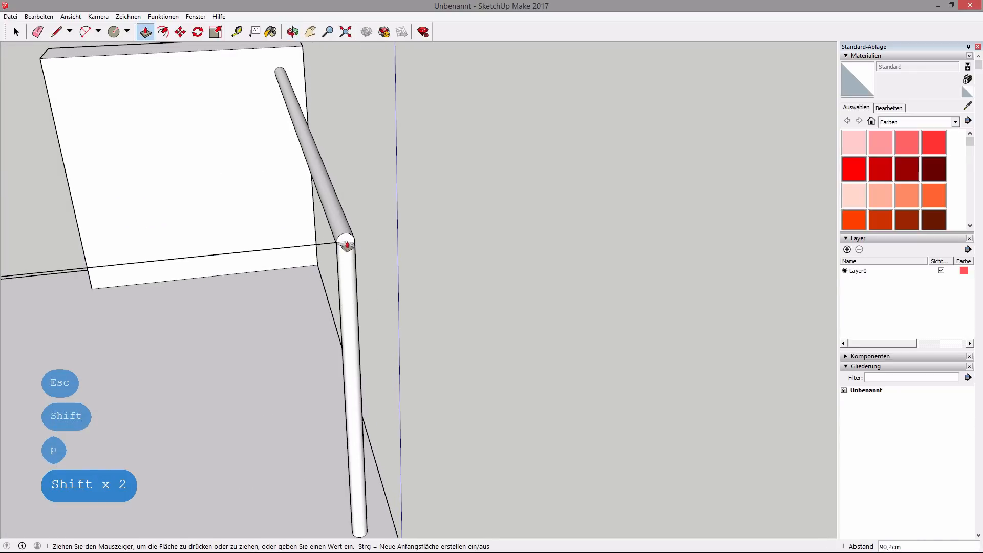
click(347, 246)
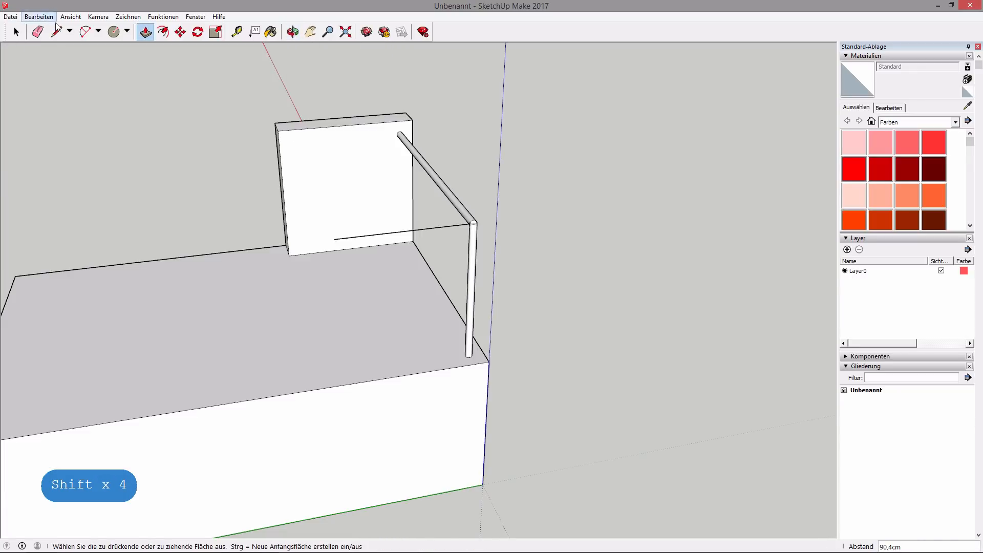
Step: Draw a 90 cm line straight down along the blue axis from the free end of the horizontal line to the block's top
click(57, 32)
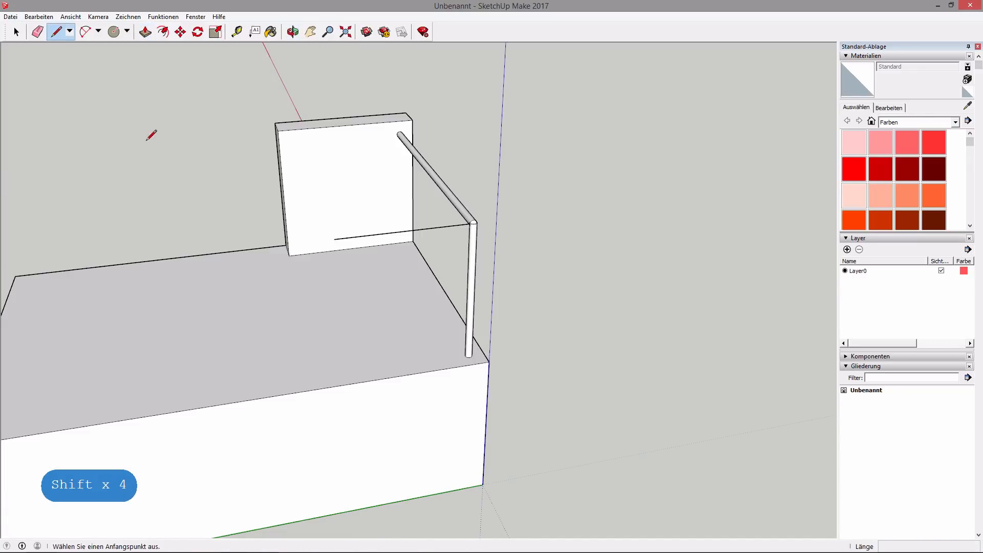
click(334, 239)
key(Up)
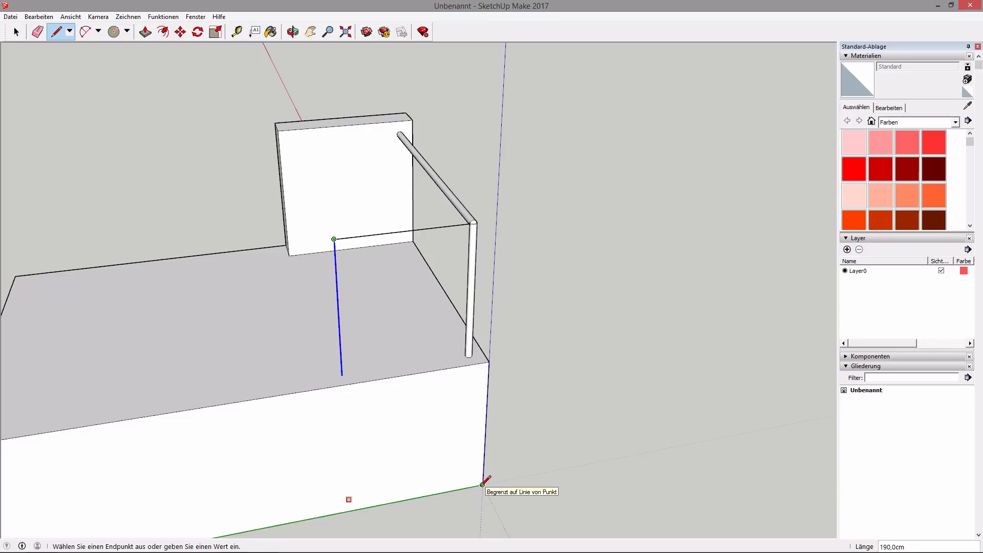
text(90)
key(Return)
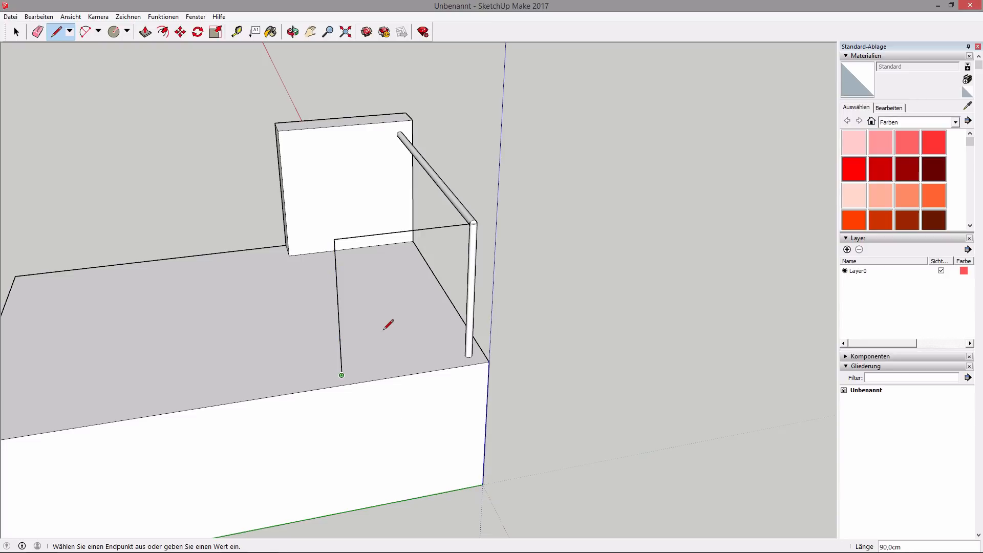
key(Escape)
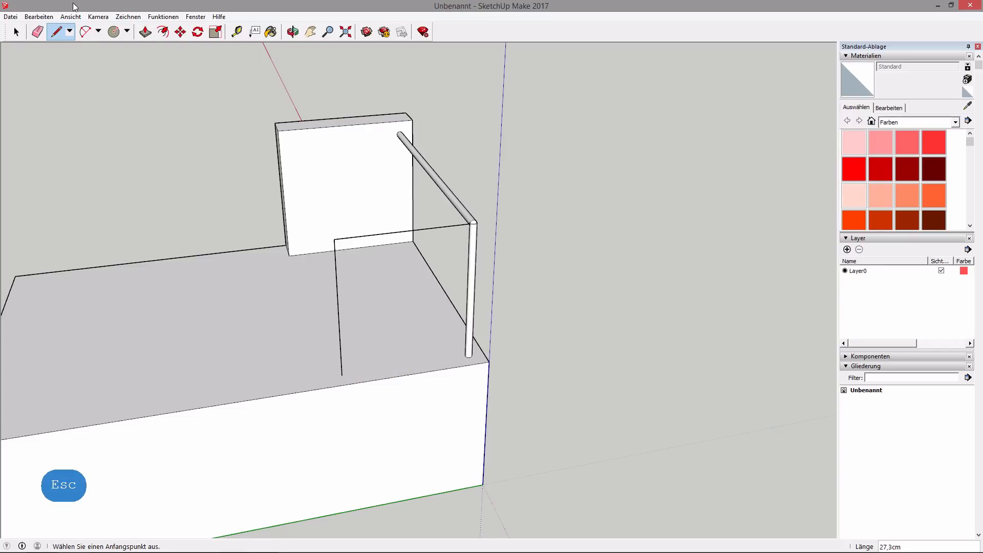
Step: Draw a circle of radius 2.1 cm perpendicular to the green axis, centred where the horizontal line meets the new vertical line
click(114, 31)
middle_drag(380, 266, 292, 185)
scroll(343, 190, up, 5)
scroll(349, 188, up, 1)
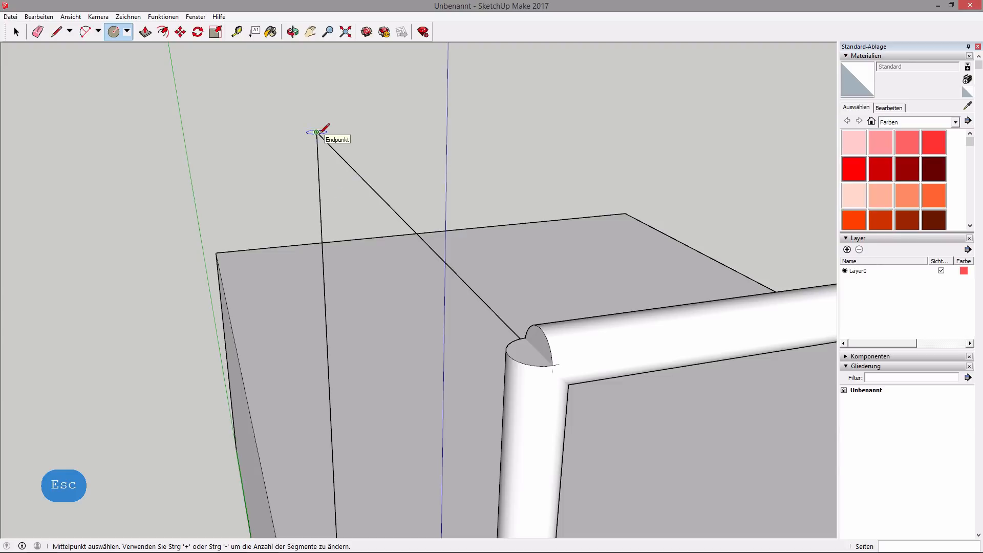
key(Right)
key(Left)
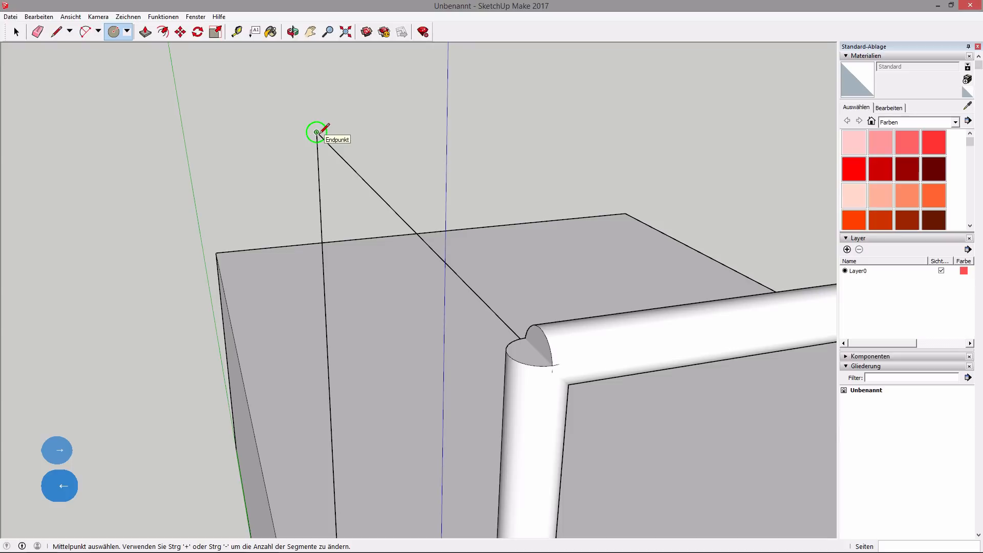
click(317, 132)
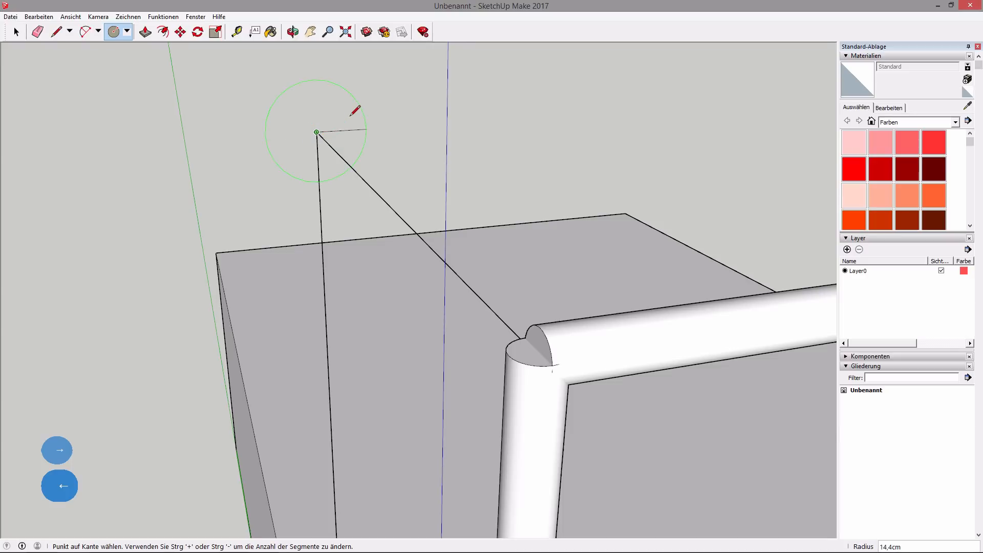
text(2,1)
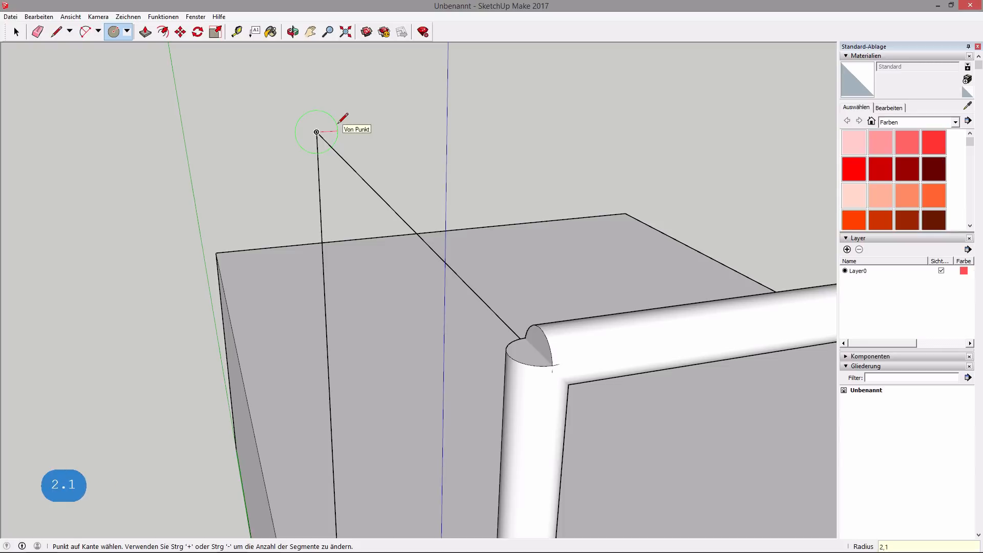
key(Return)
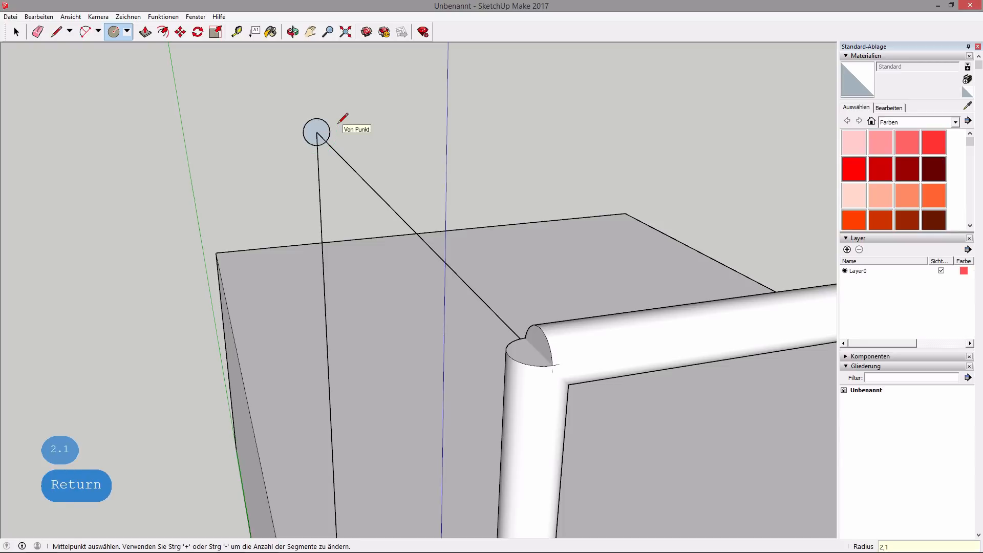
Step: Push/Pull the new circle along the horizontal line to the existing post's corner, forming a second horizontal pipe about 80 cm long
middle_drag(338, 123, 641, 131)
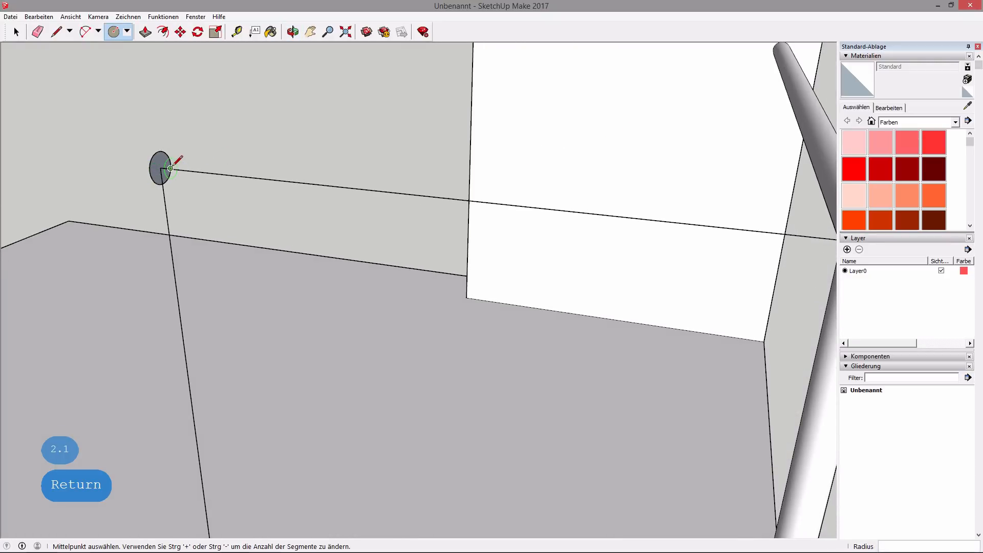
click(146, 33)
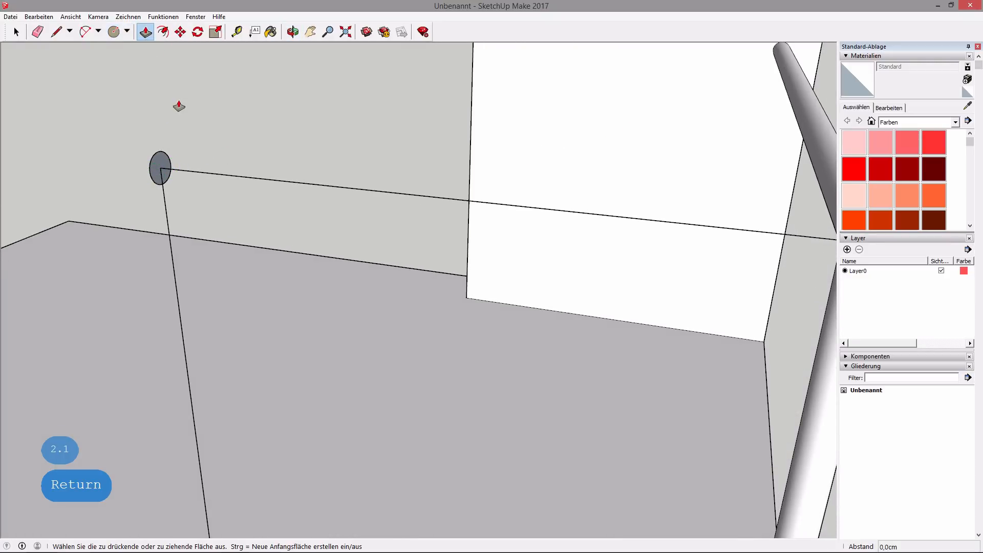
shift+middle_drag(215, 149, 226, 123)
scroll(226, 123, down, 1)
click(146, 130)
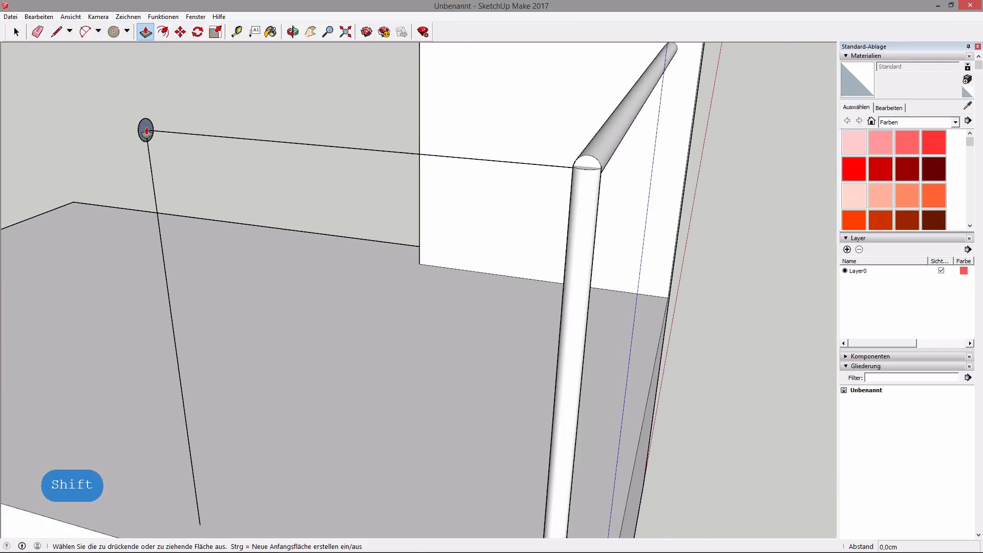
click(590, 170)
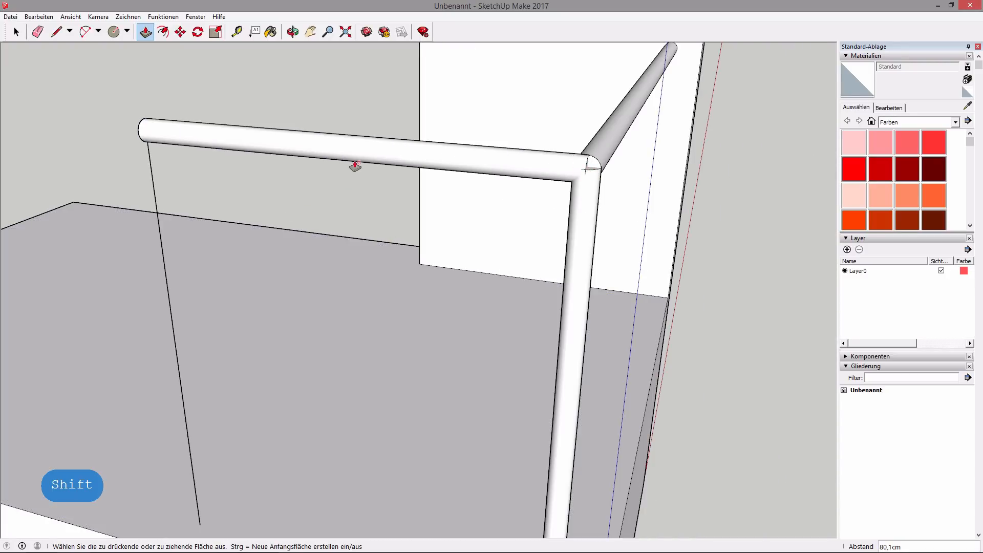
Step: Draw a circle of radius 2.1 cm on the block's top, centred on the lower end of the remaining vertical line
click(114, 32)
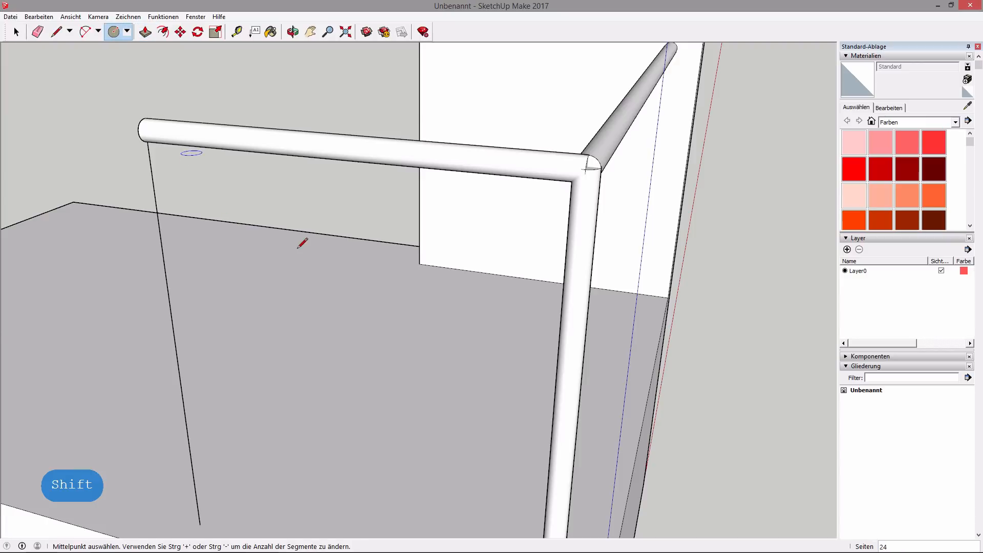
scroll(302, 244, down, 4)
key(shift)
click(249, 415)
text(2,1)
key(Return)
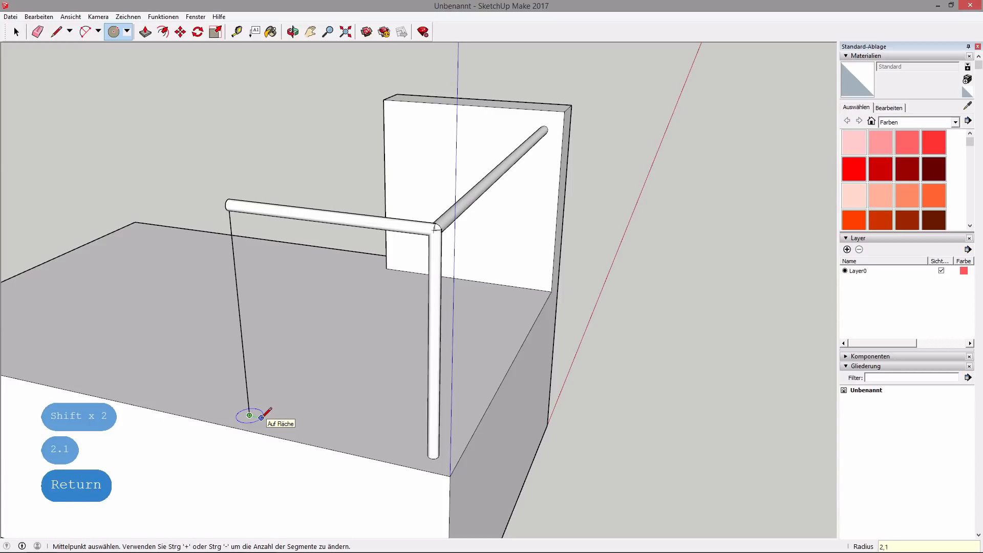
Step: Push/Pull the circle on the block's top up to the free end of the second horizontal pipe, forming the second post
key(p)
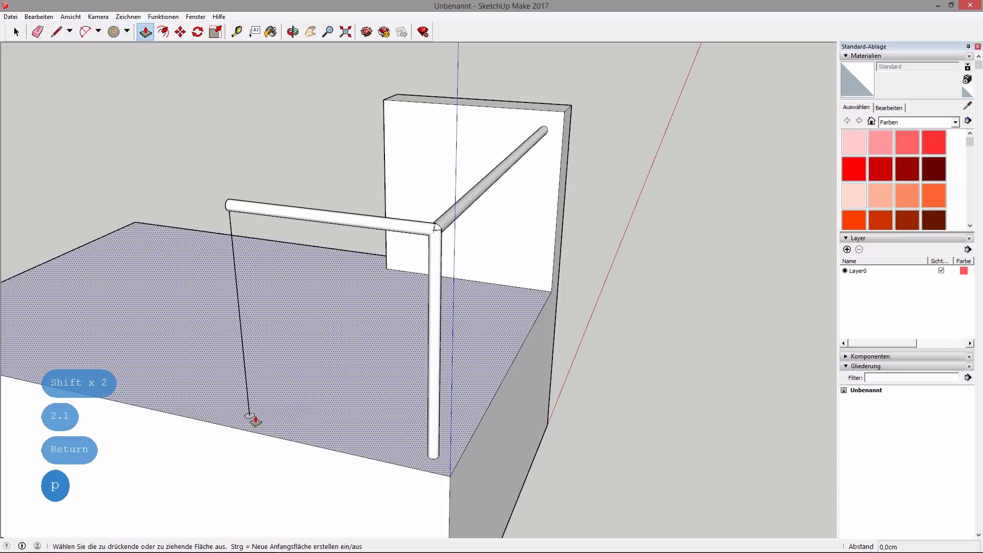
middle_drag(248, 206, 662, 229)
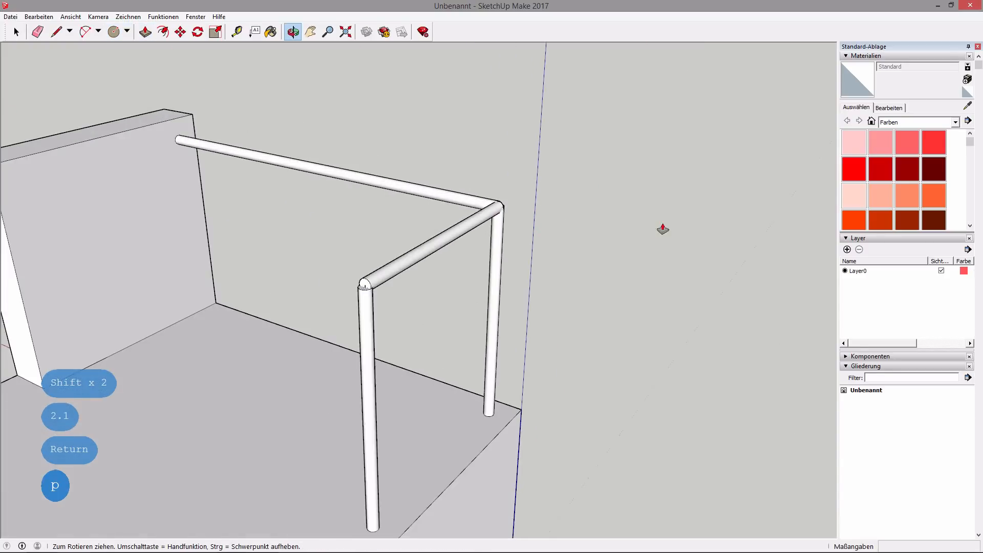
click(371, 290)
middle_drag(573, 284, 586, 347)
key(space)
scroll(429, 503, down, 3)
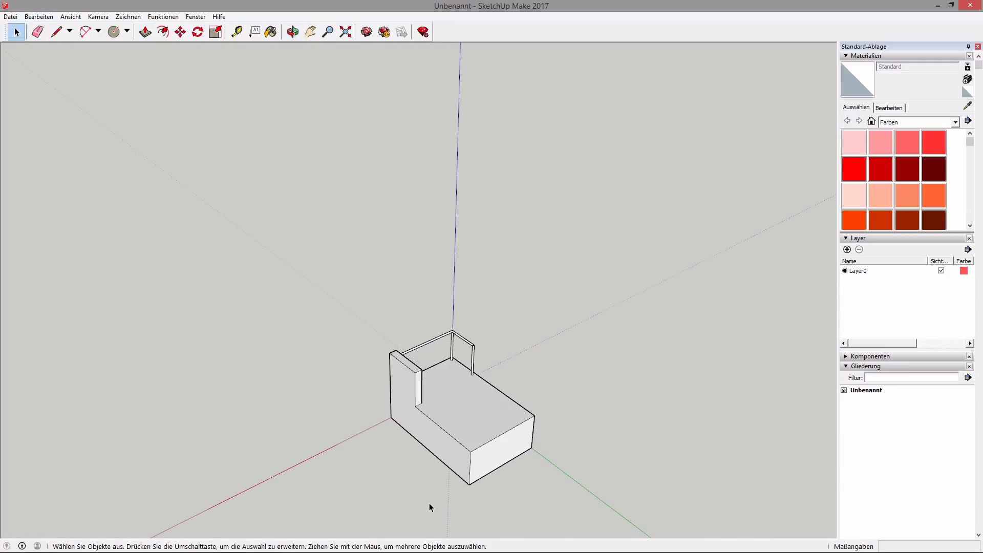
shift+middle_drag(607, 462, 483, 351)
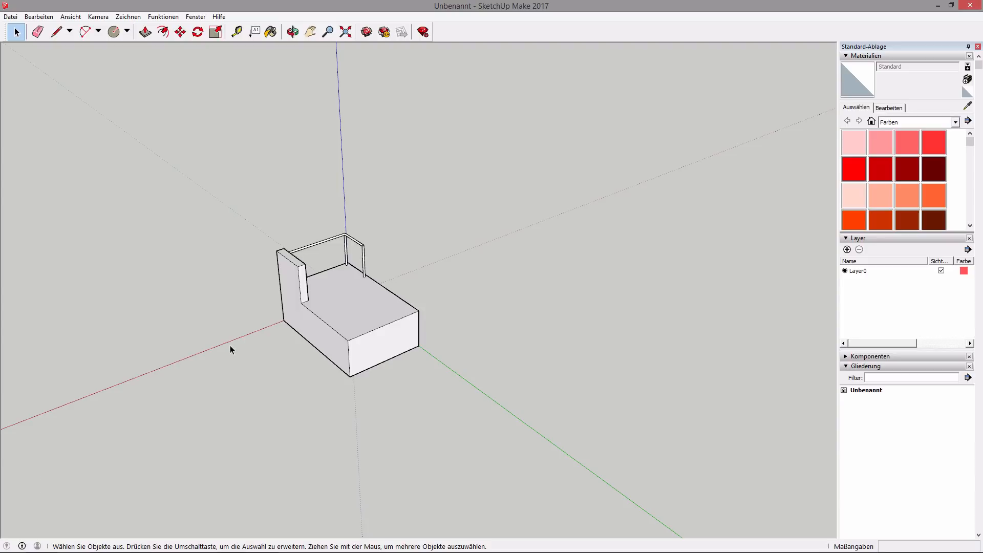
drag(180, 171, 512, 425)
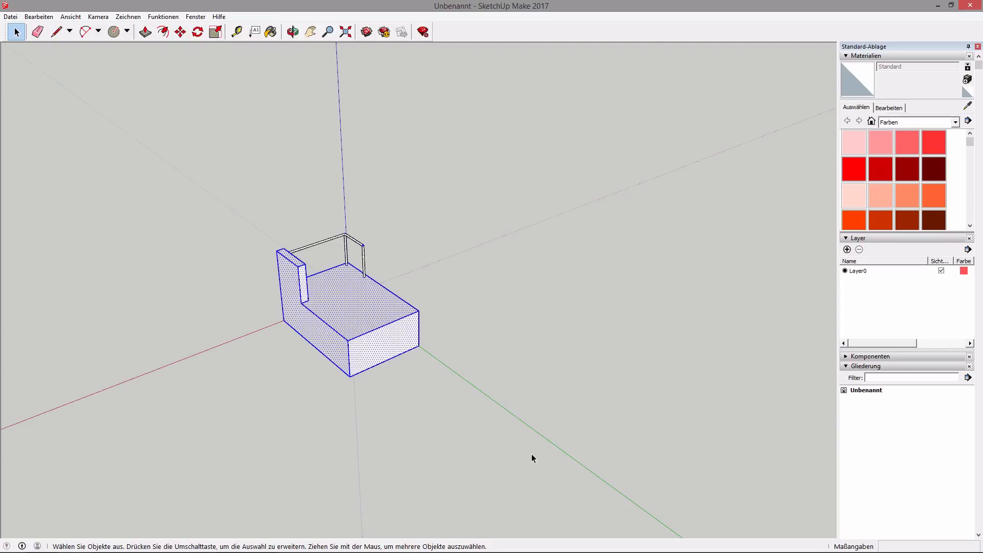
drag(202, 174, 462, 429)
click(257, 254)
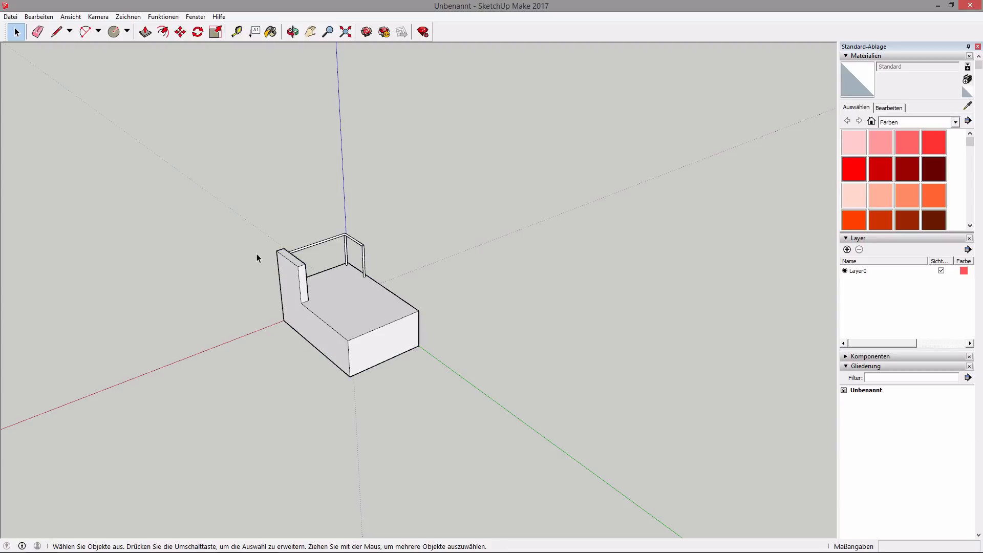
drag(190, 162, 461, 443)
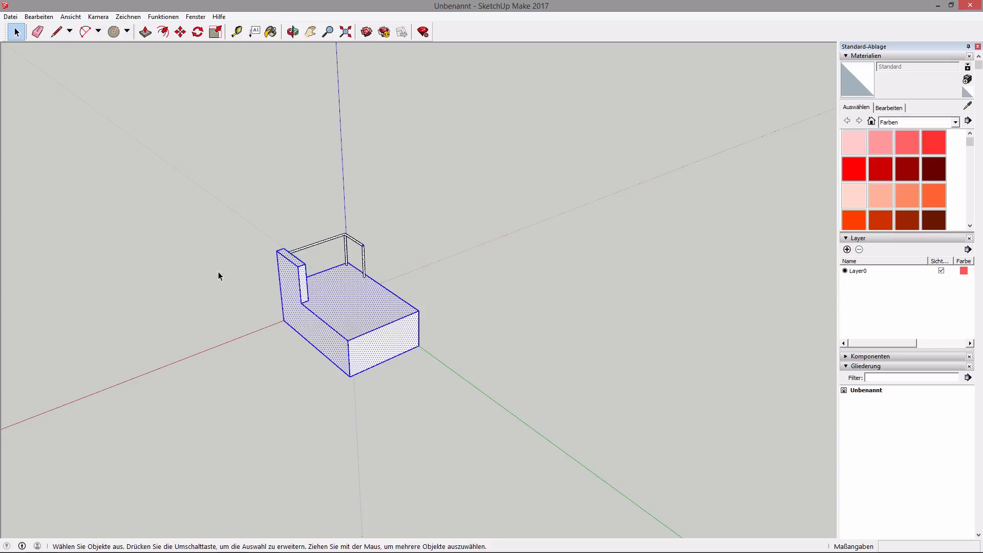
click(167, 196)
drag(628, 430, 338, 336)
click(181, 31)
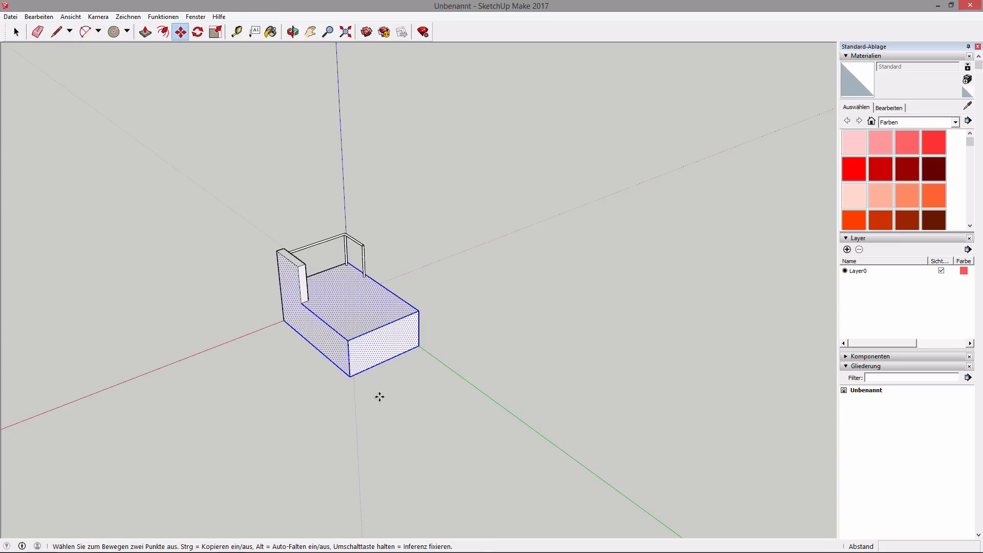
click(349, 377)
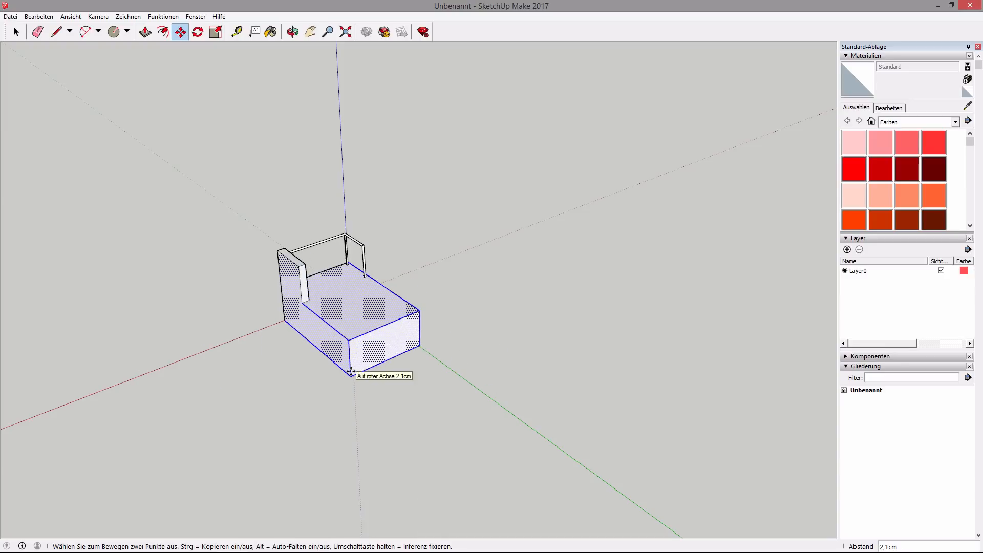
key(Escape)
click(15, 32)
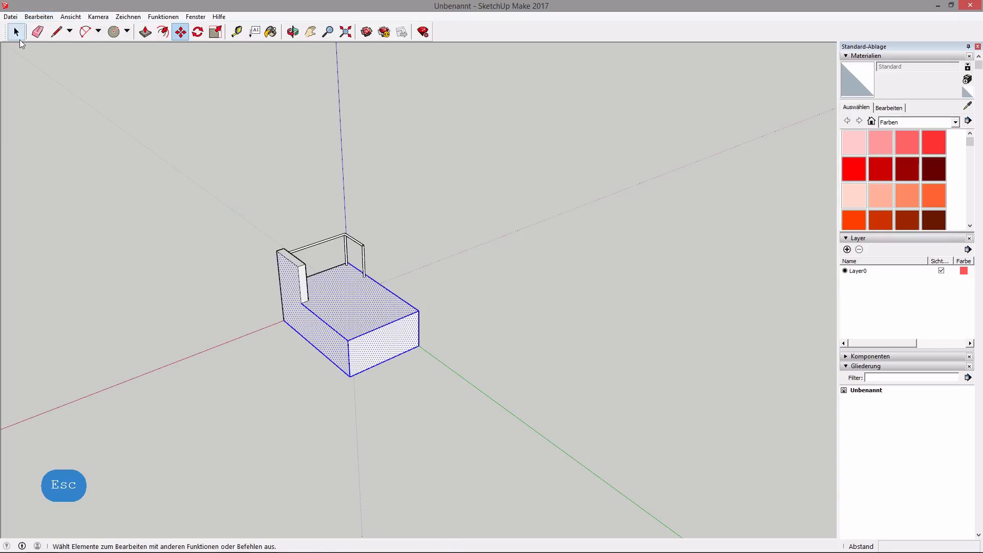
click(164, 193)
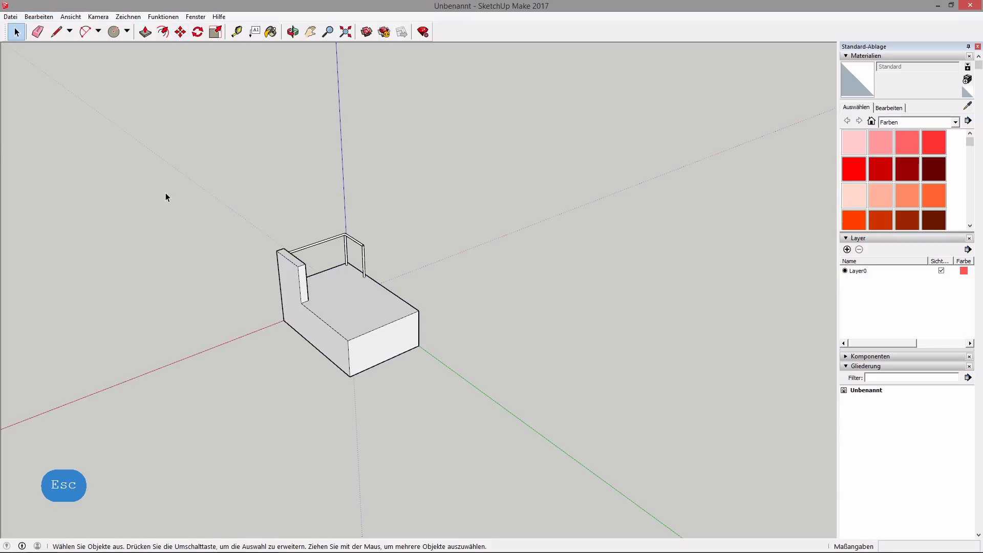
Step: Turn the whole block, wall and railing into a component named podest
drag(197, 190, 487, 440)
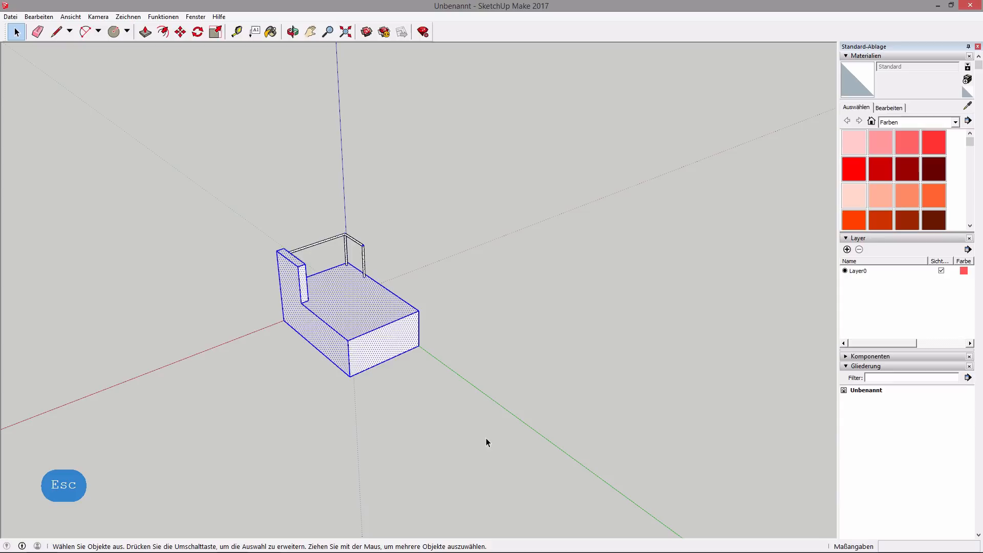
right_click(390, 349)
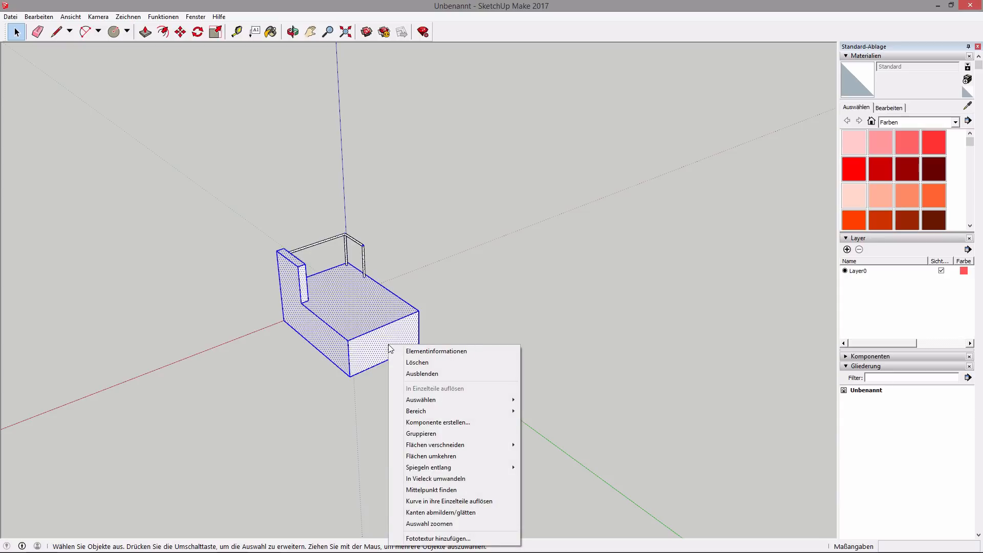
click(441, 423)
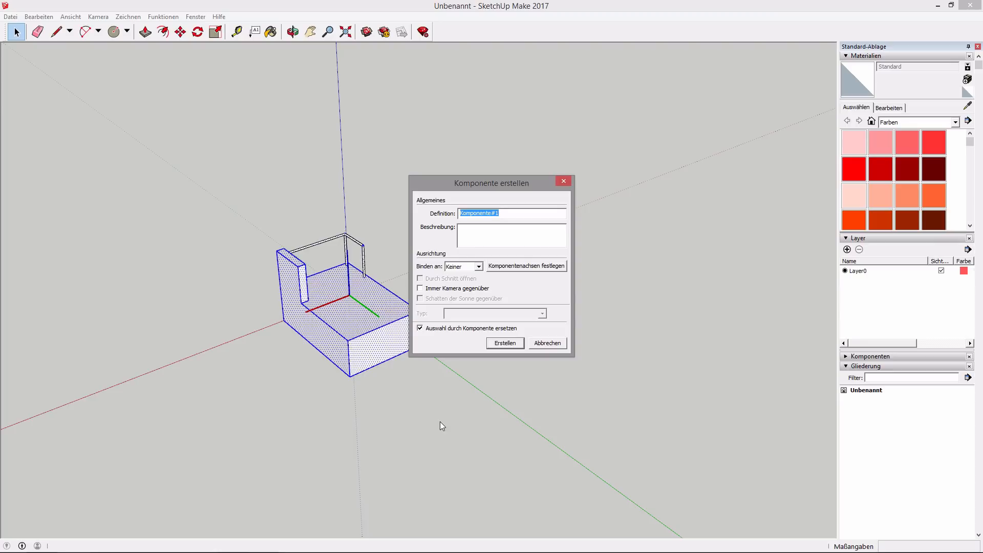
text(podest)
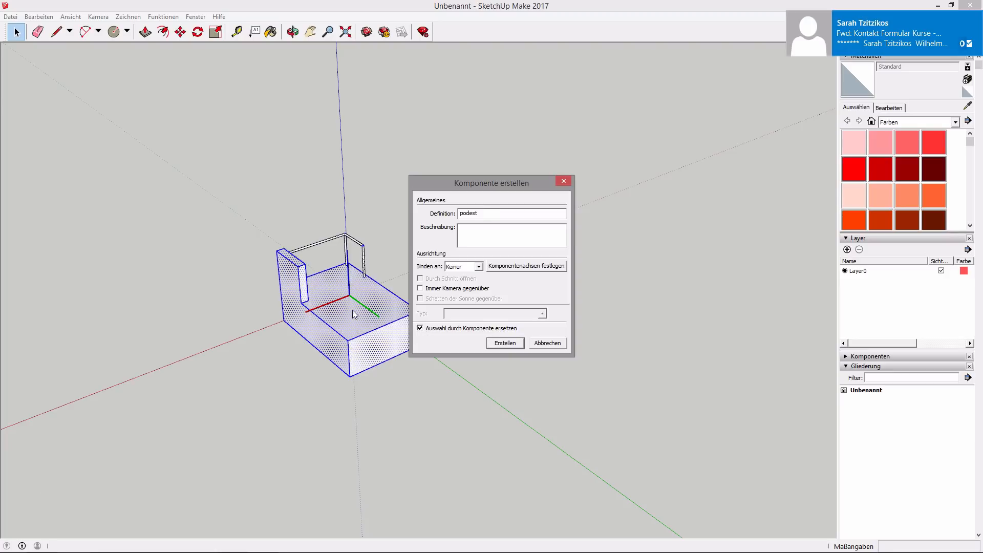
click(500, 343)
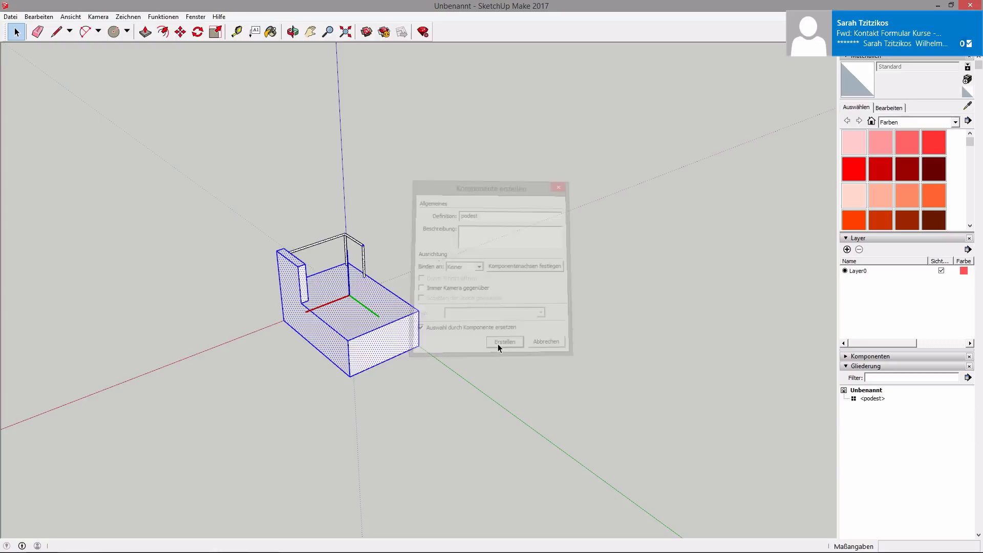
Step: Select and deselect the podest component at different places to check that it behaves as a single object
click(558, 328)
click(408, 345)
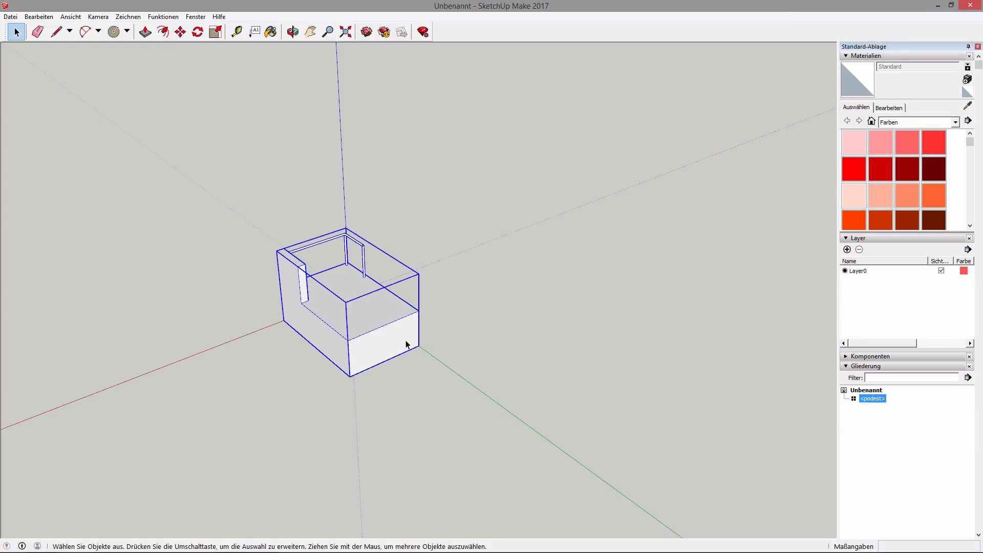
click(536, 338)
click(331, 296)
click(423, 340)
click(307, 249)
Step: Move the podest component about 2.1 cm by its lowest front corner, with the component kept selected
click(178, 34)
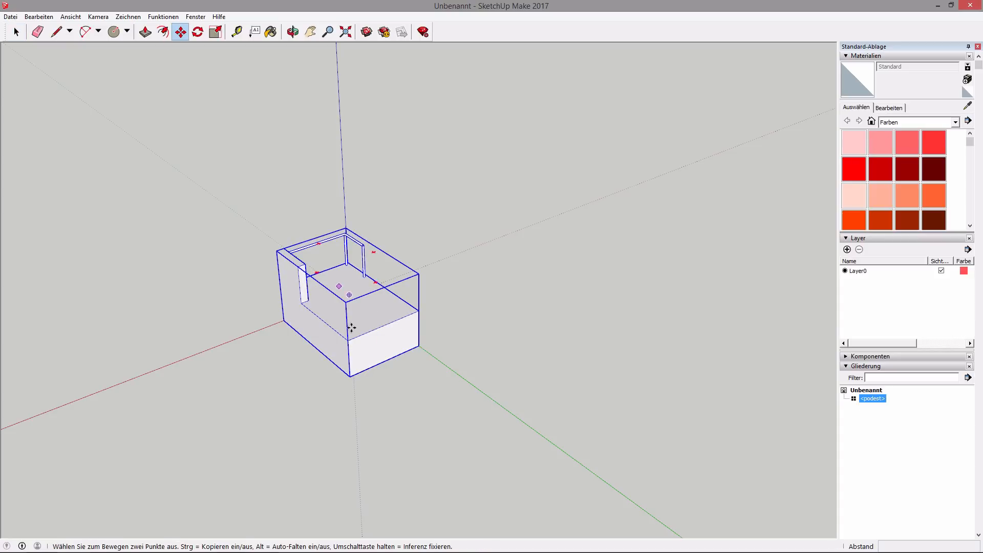
click(350, 376)
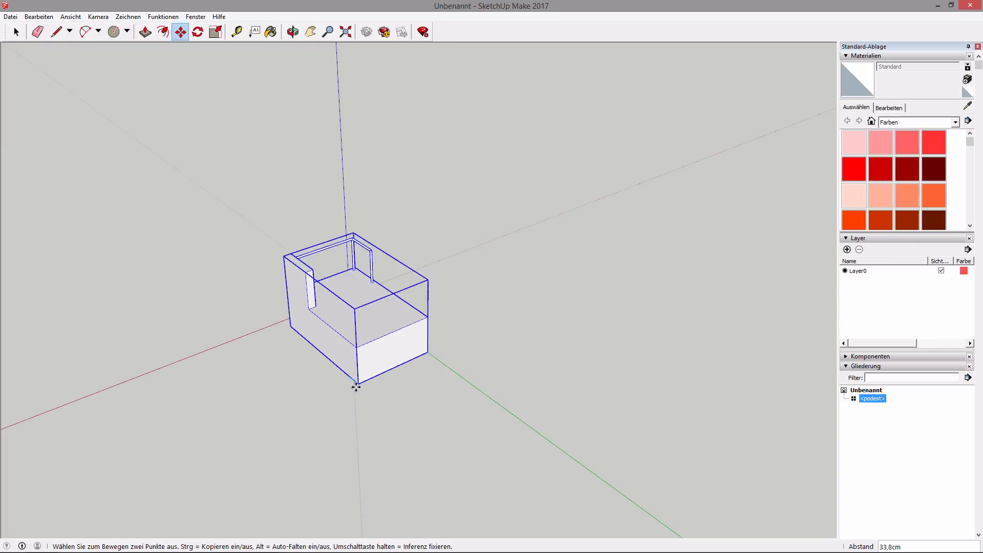
click(344, 382)
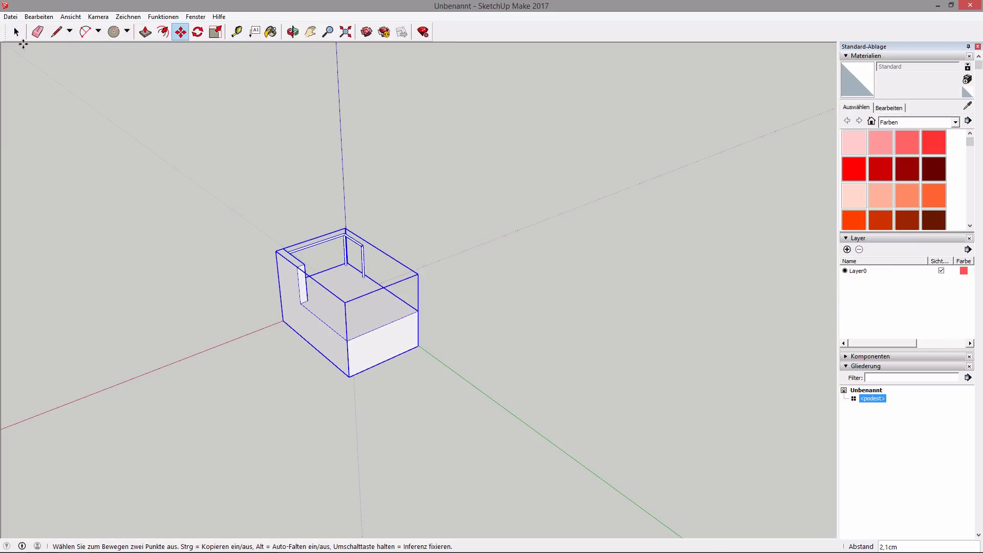
click(18, 34)
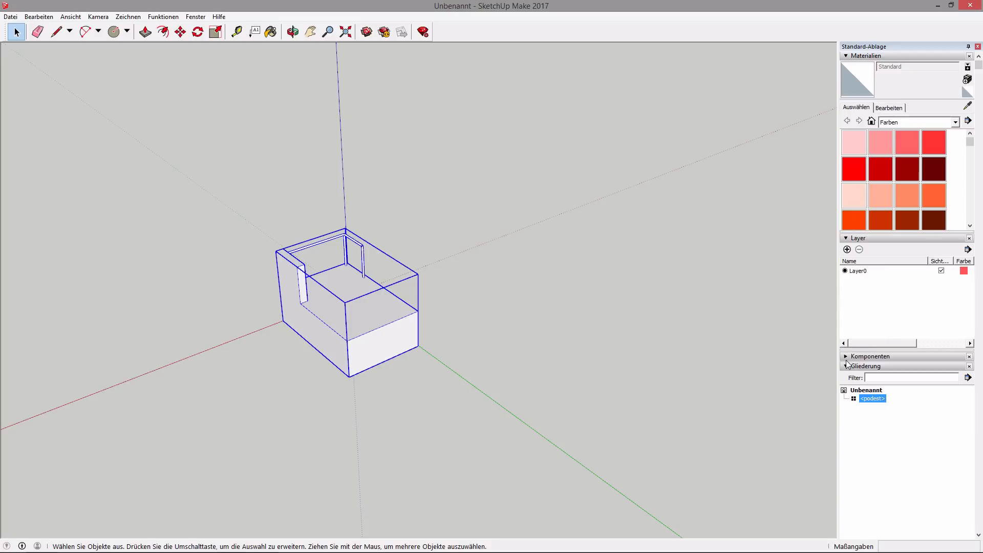
key(m)
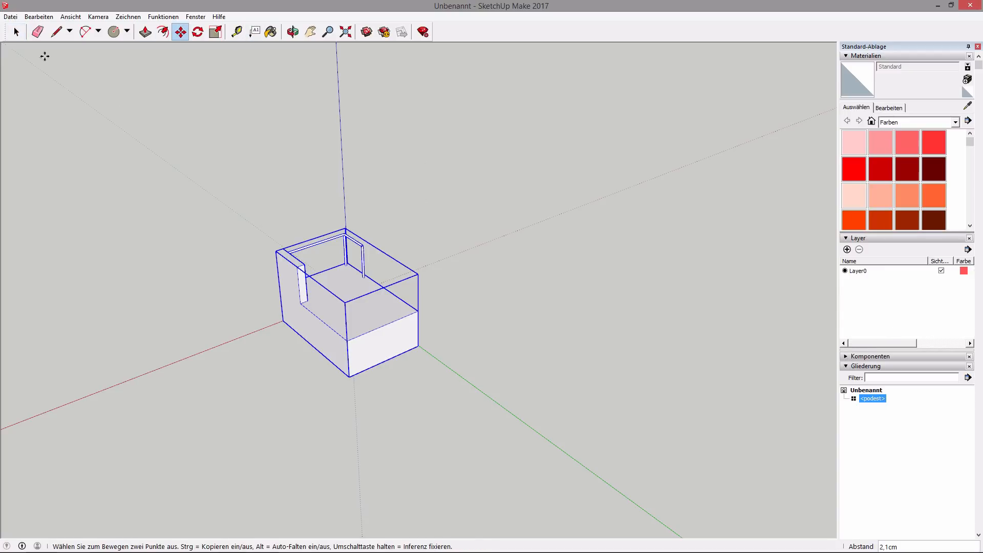
click(18, 35)
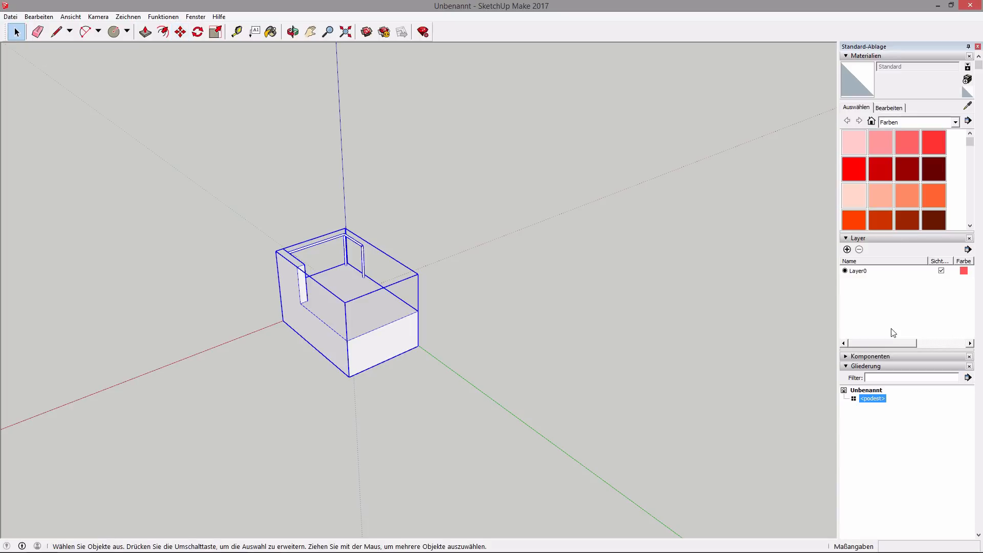
Step: Show the list of components in the model and delete the podest instance from the drawing
click(846, 357)
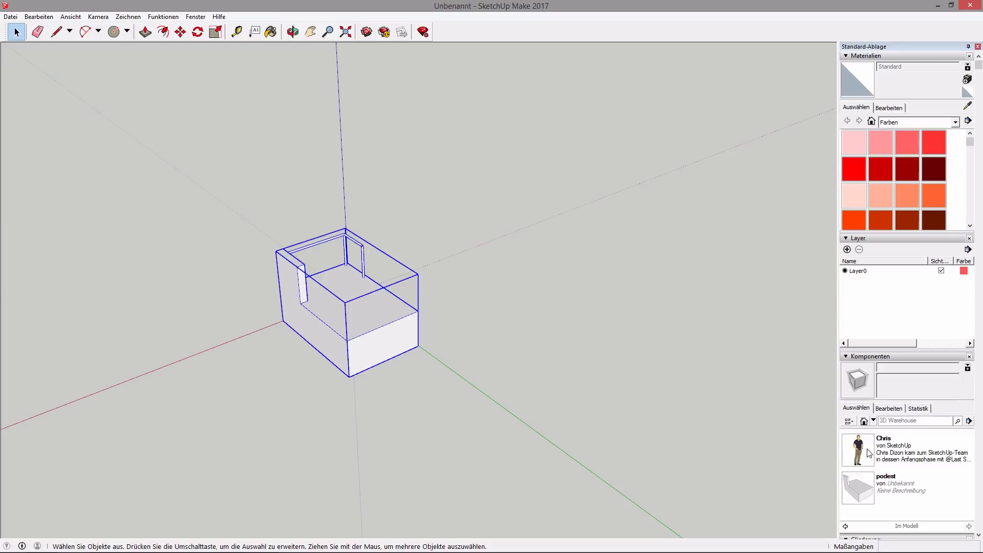
scroll(896, 460, down, 3)
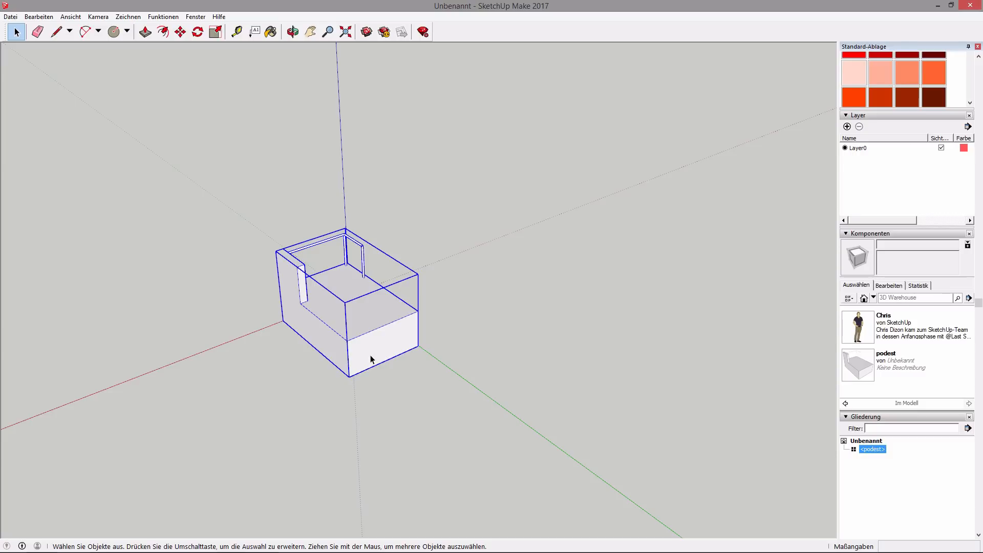
key(Delete)
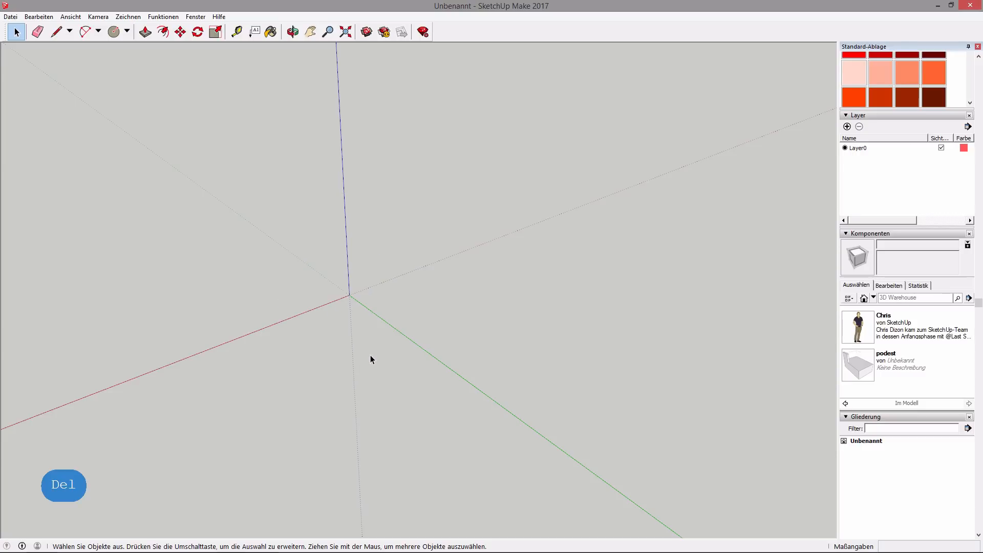
Step: Insert the podest component from the model's component library with its insertion corner on the origin
click(898, 362)
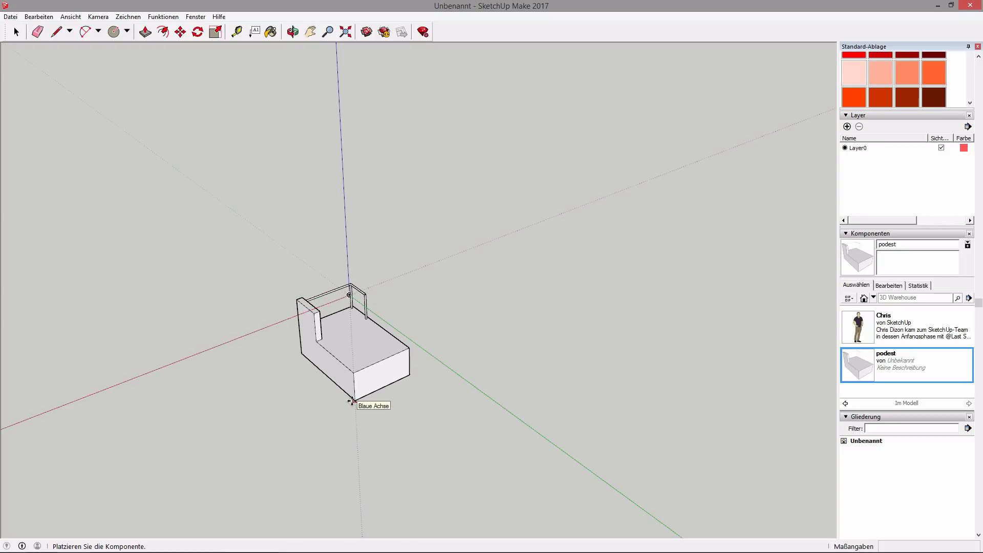
key(Escape)
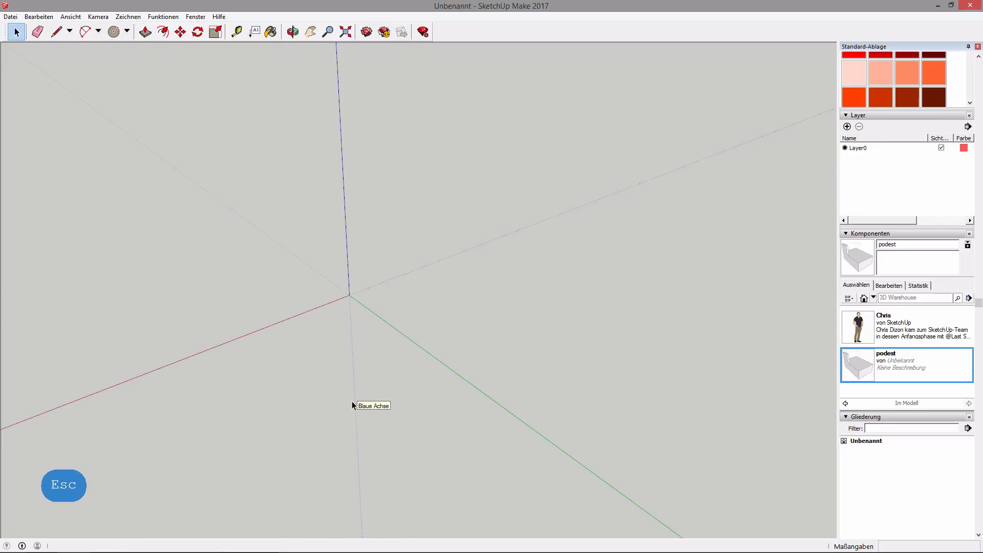
click(861, 374)
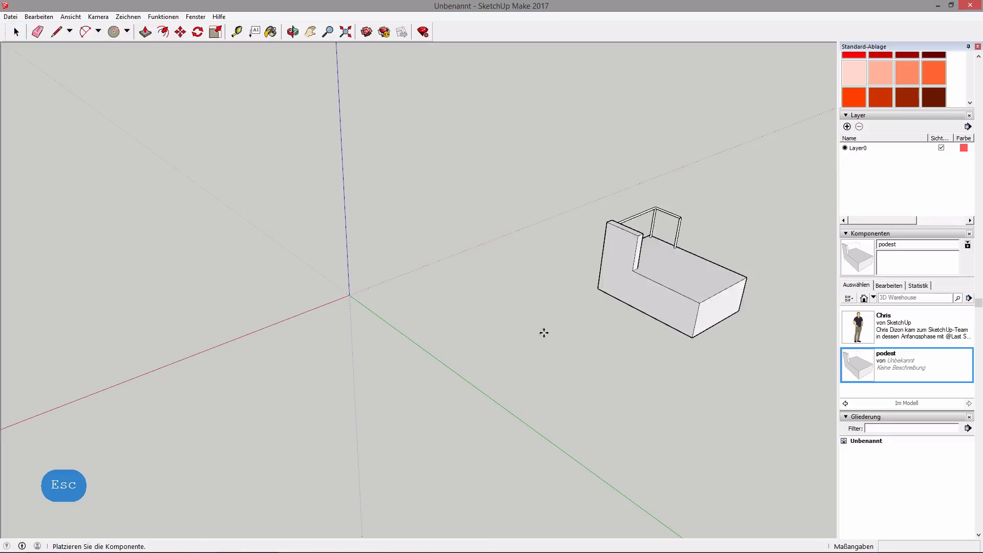
click(349, 295)
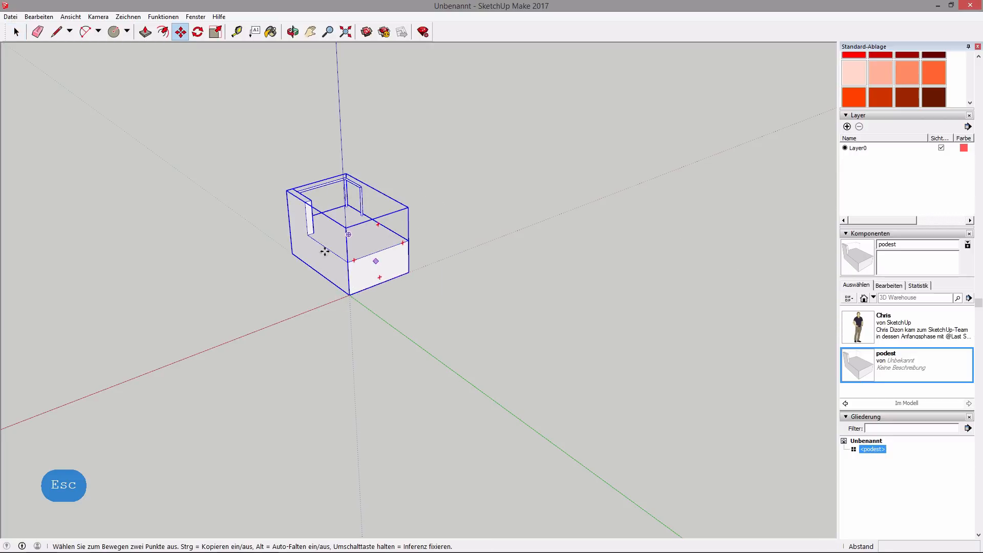
click(16, 32)
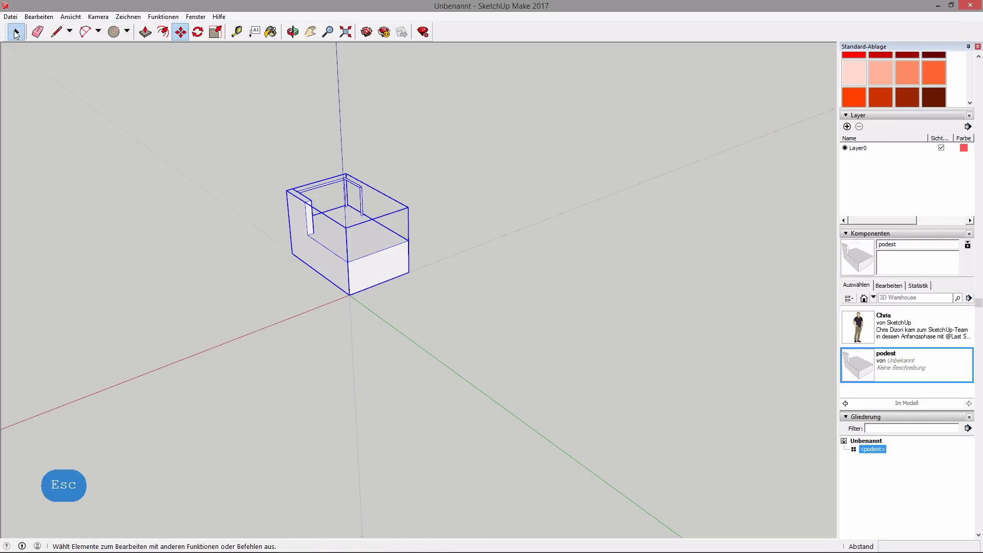
click(17, 33)
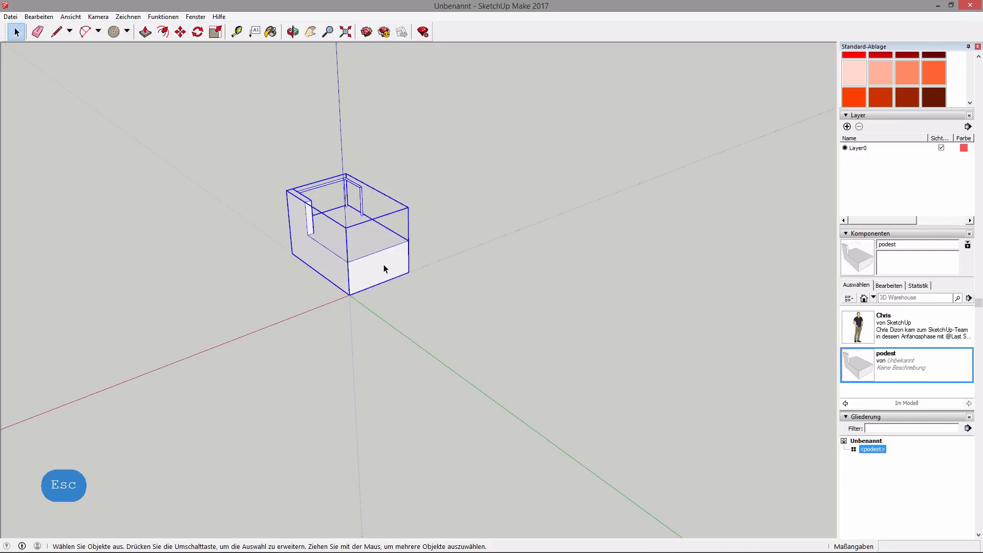
click(17, 32)
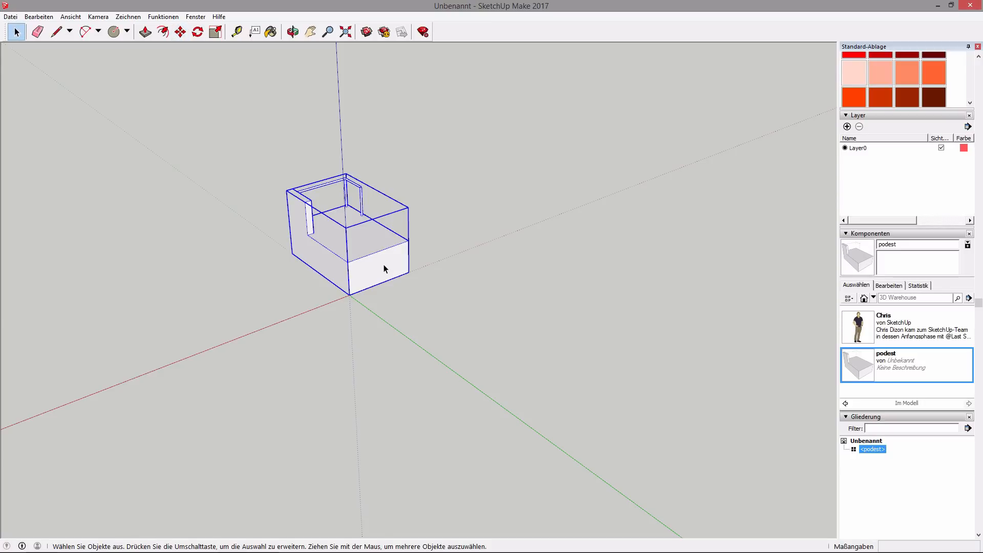
Step: Open the podest component for editing, select its long top edge and its front face individually, and close the component
key(Escape)
double_click(374, 254)
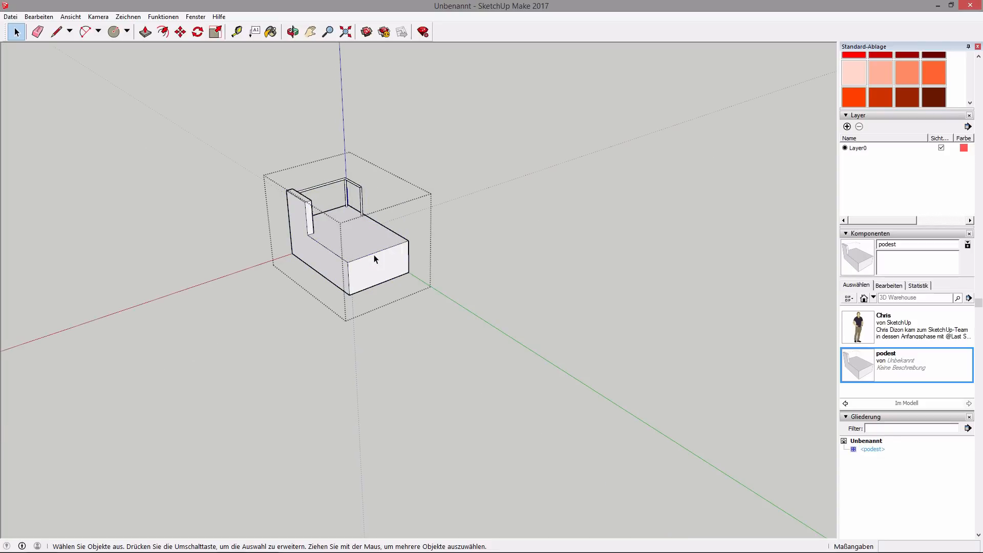
scroll(376, 266, up, 3)
click(321, 264)
click(374, 250)
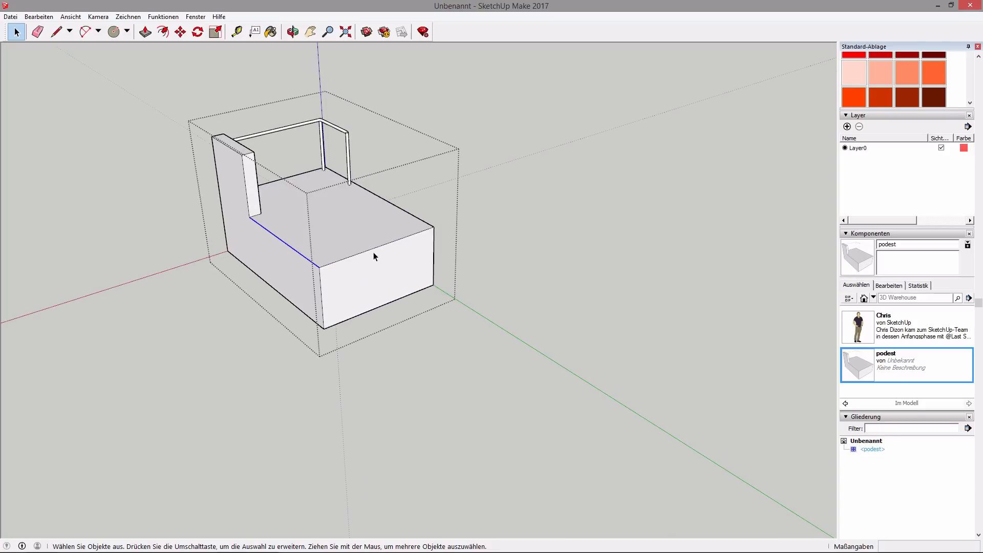
click(383, 290)
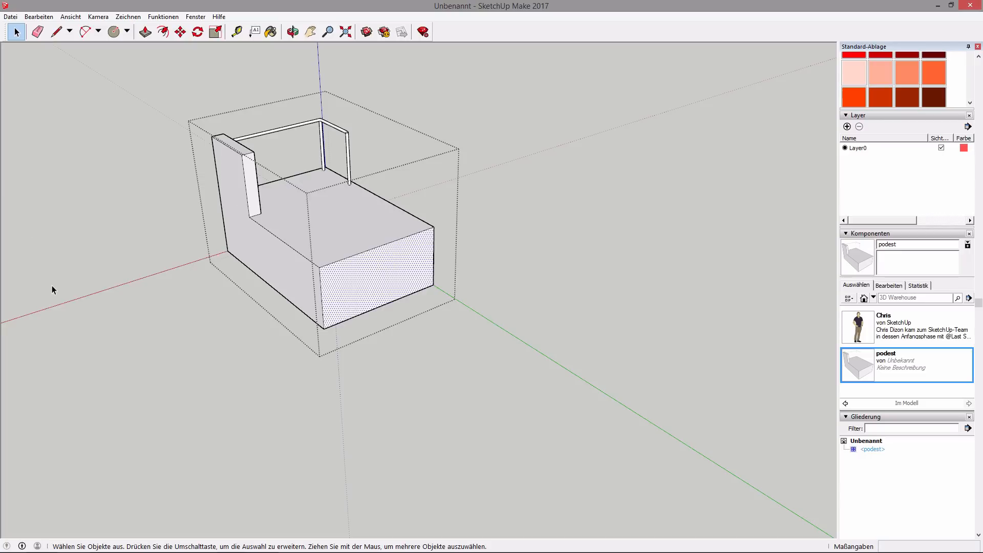
click(72, 223)
scroll(72, 223, down, 2)
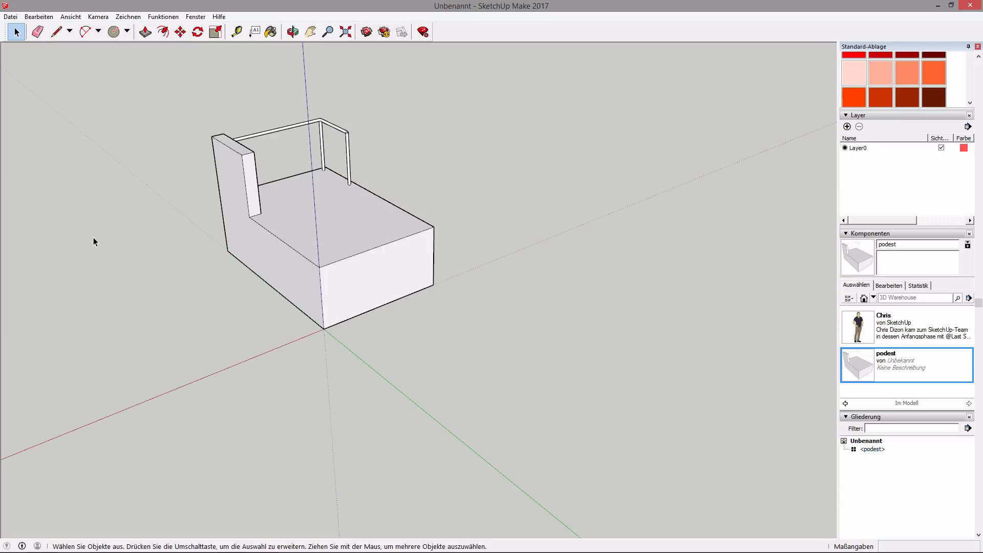
Step: Delete the inserted podest component from the model
scroll(112, 250, down, 2)
drag(96, 152, 430, 382)
key(Delete)
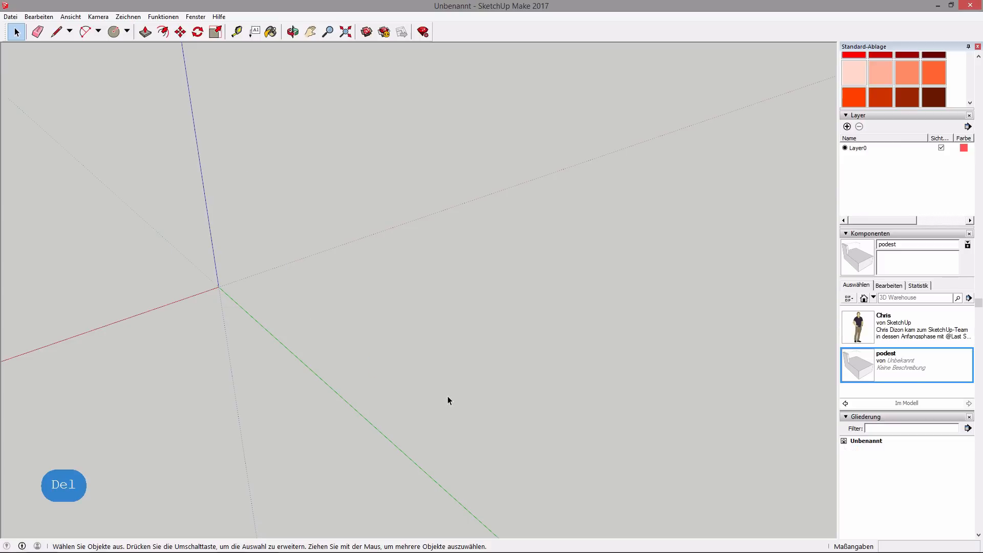
Step: View the park design image and draw a 300 by 20 cm ground rectangle from the origin along the red axis
click(271, 543)
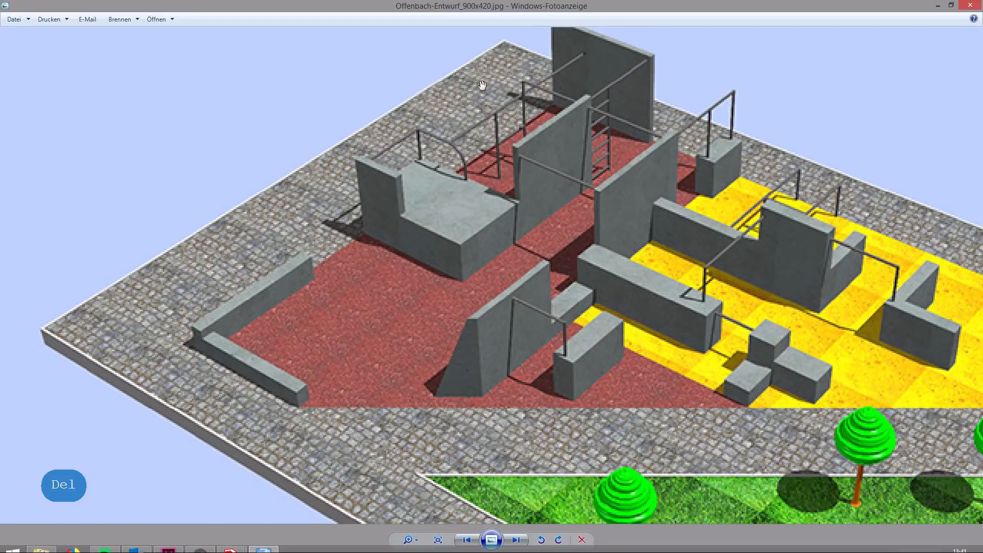
scroll(596, 185, down, 4)
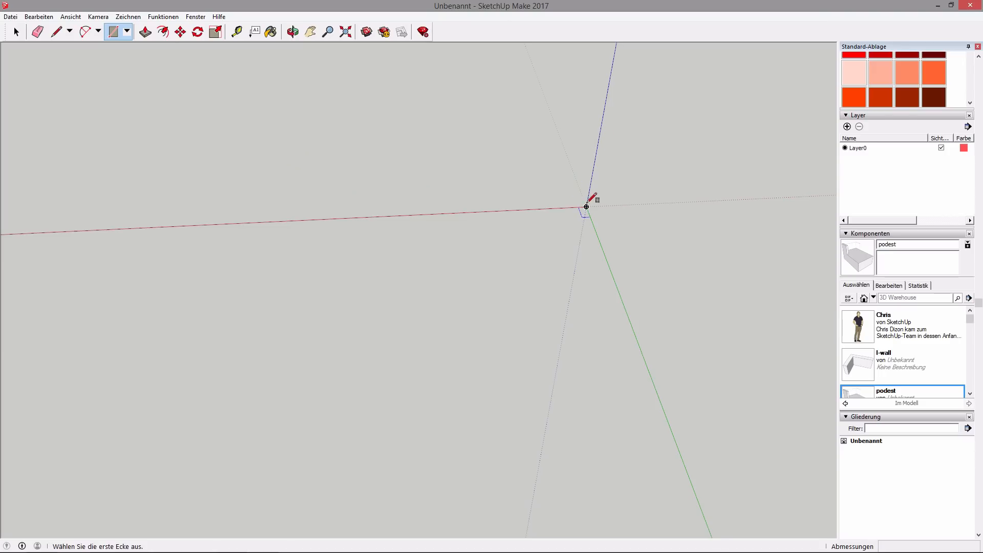
click(587, 207)
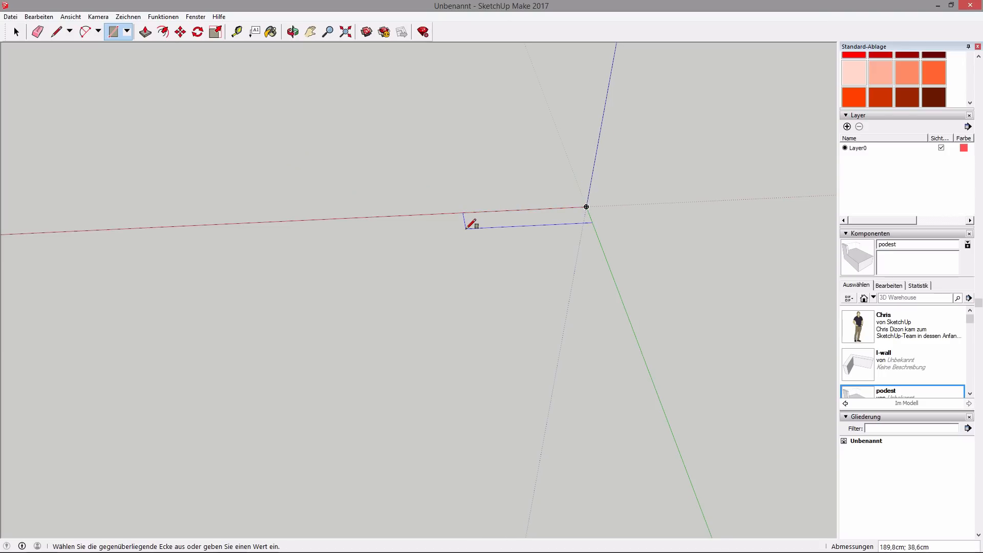
text(300;20)
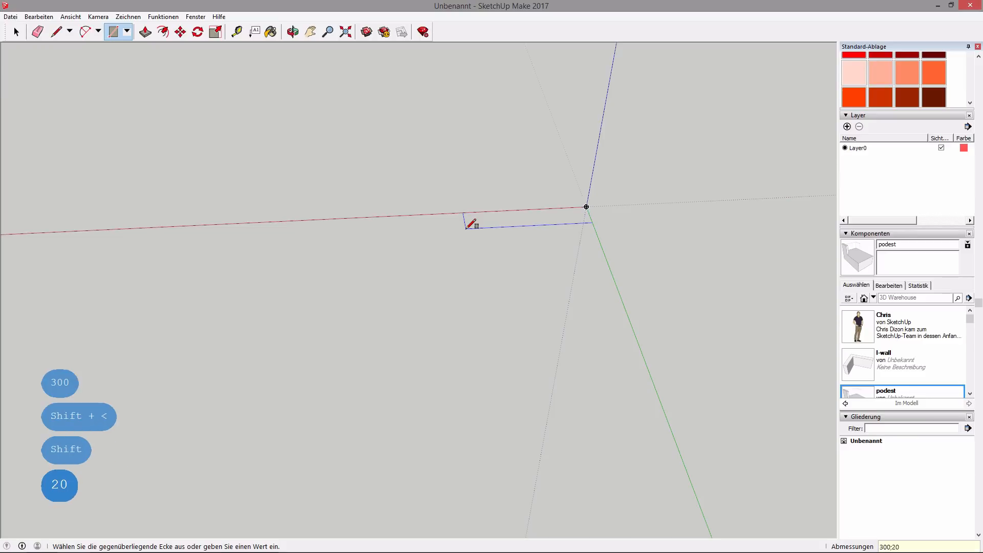
key(Return)
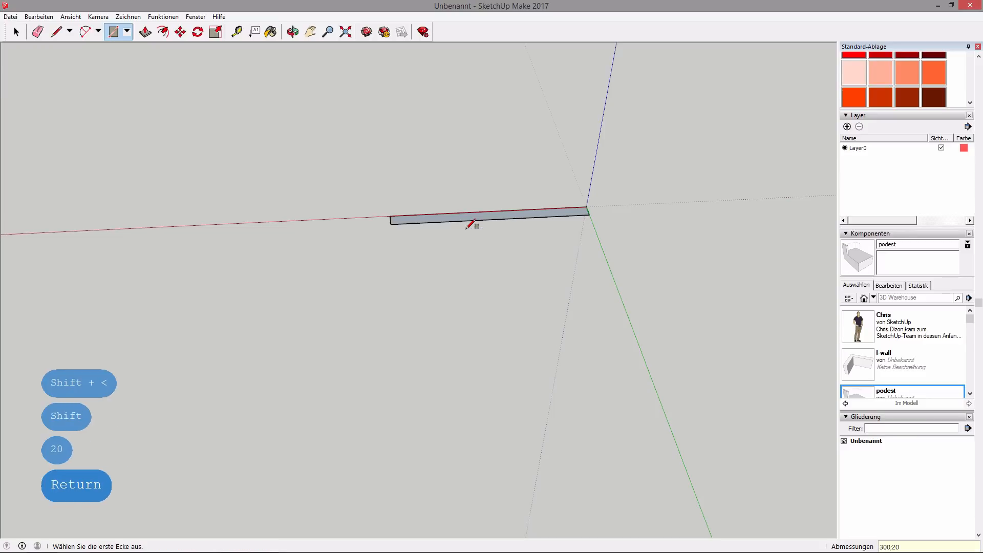
Step: Push/Pull the ground rectangle up 200 cm to form a wall
click(143, 39)
click(466, 224)
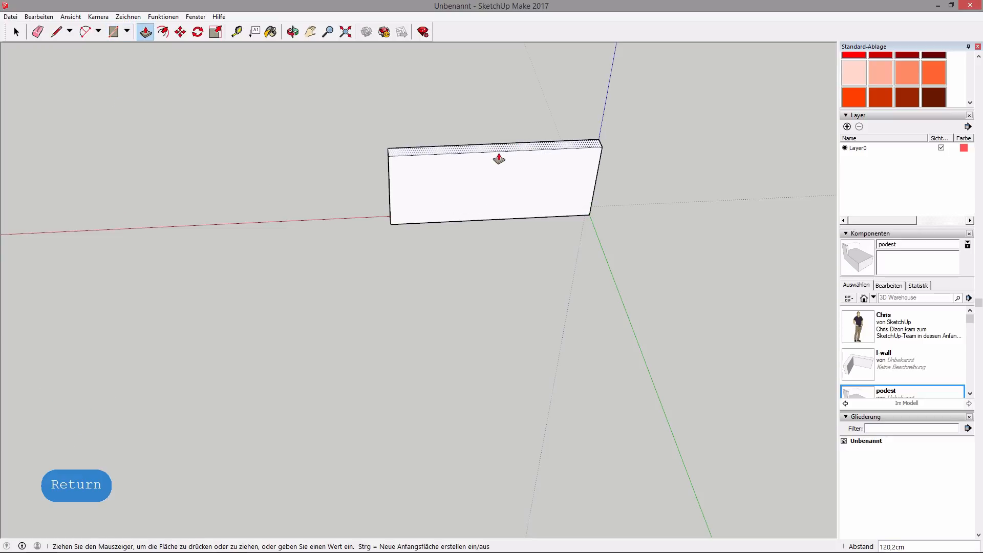
text(200)
key(Return)
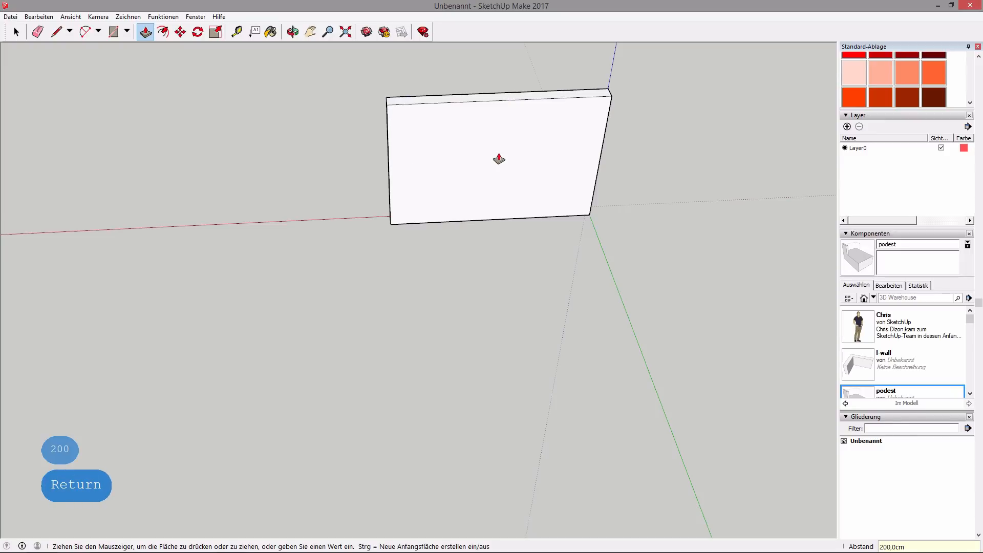
Step: Move the wall's long front bottom edge 50 cm outward along the green axis to slope the front face
click(179, 33)
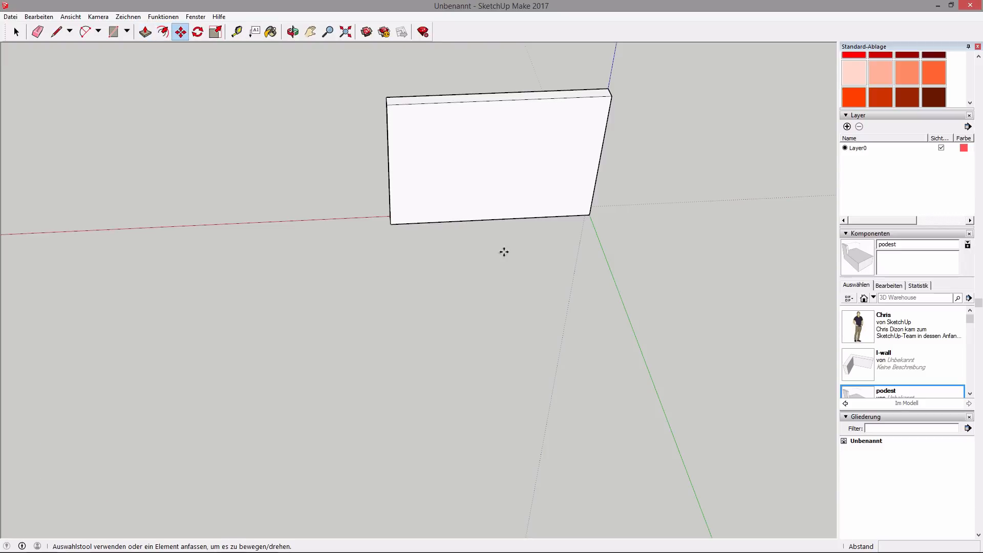
click(496, 218)
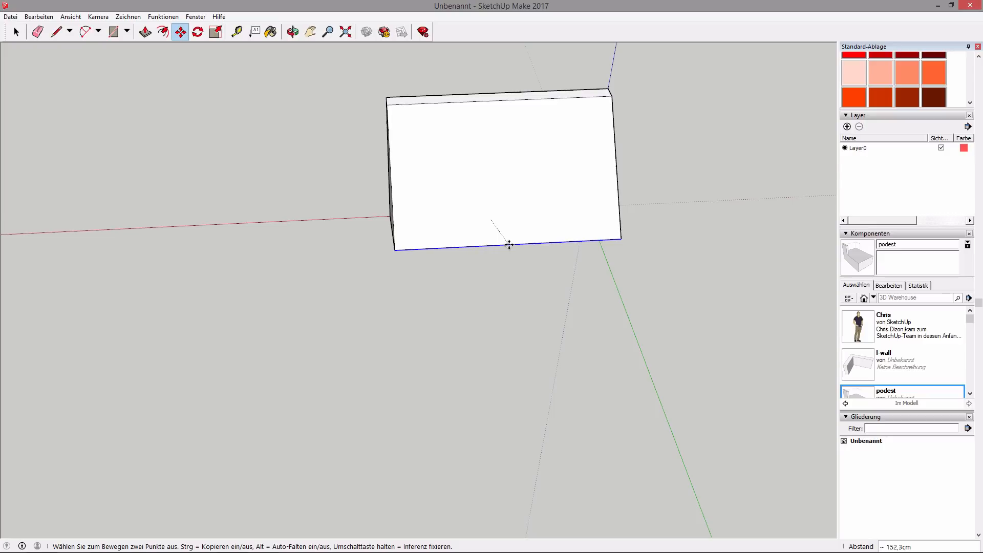
key(Left)
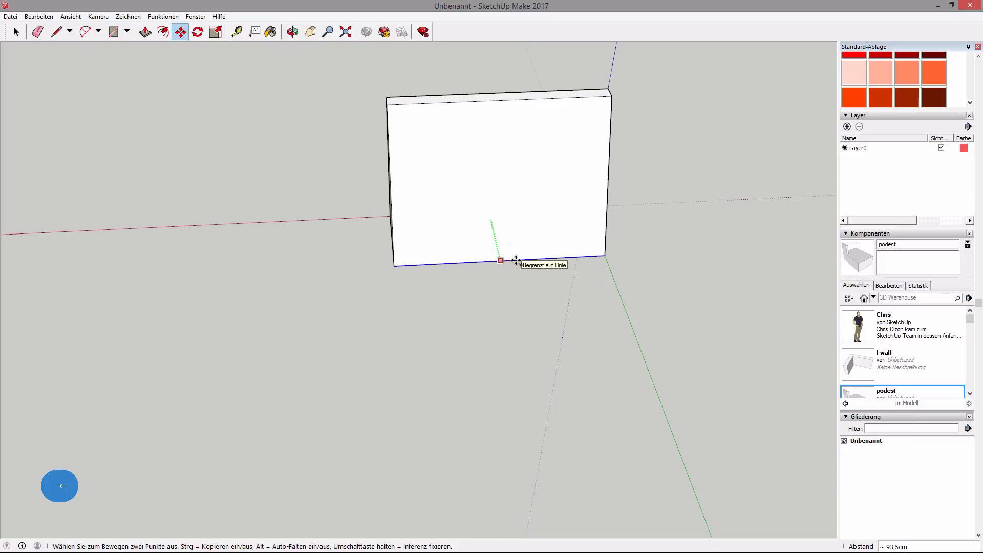
text(50)
key(Return)
Step: Check the park design image and try to move the wall's front bottom corner 50 cm outward along the red axis
middle_drag(391, 314, 290, 413)
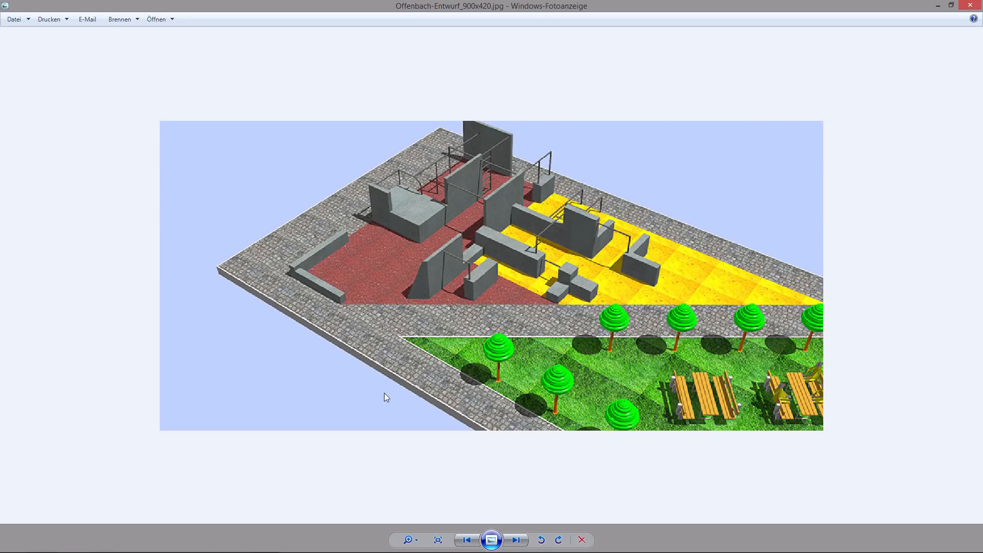
click(936, 7)
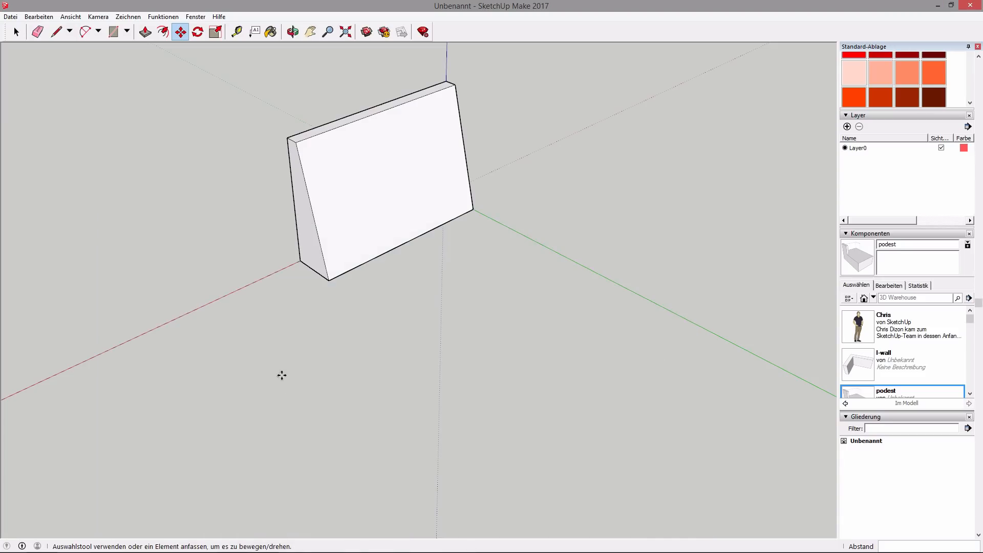
middle_drag(138, 380, 542, 344)
key(Escape)
click(542, 344)
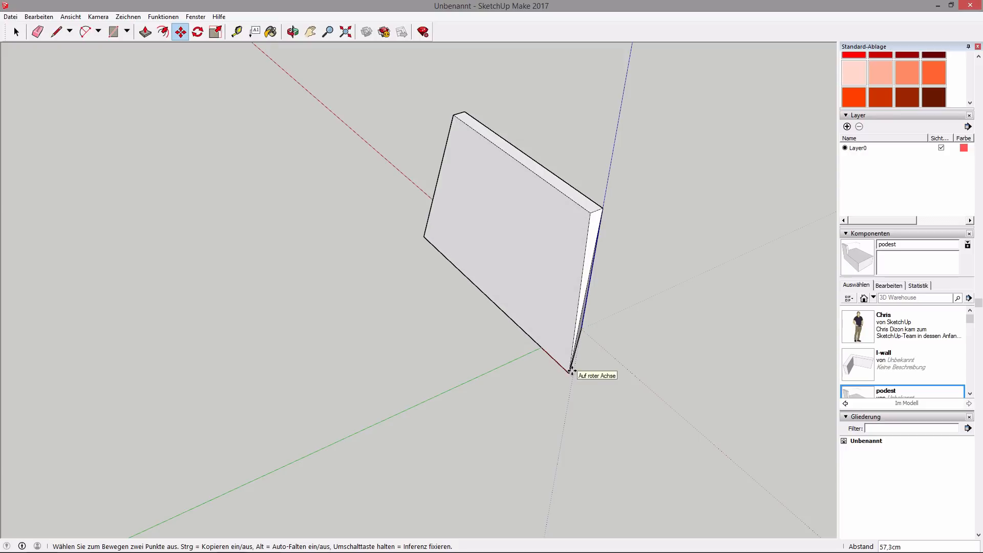
key(Right)
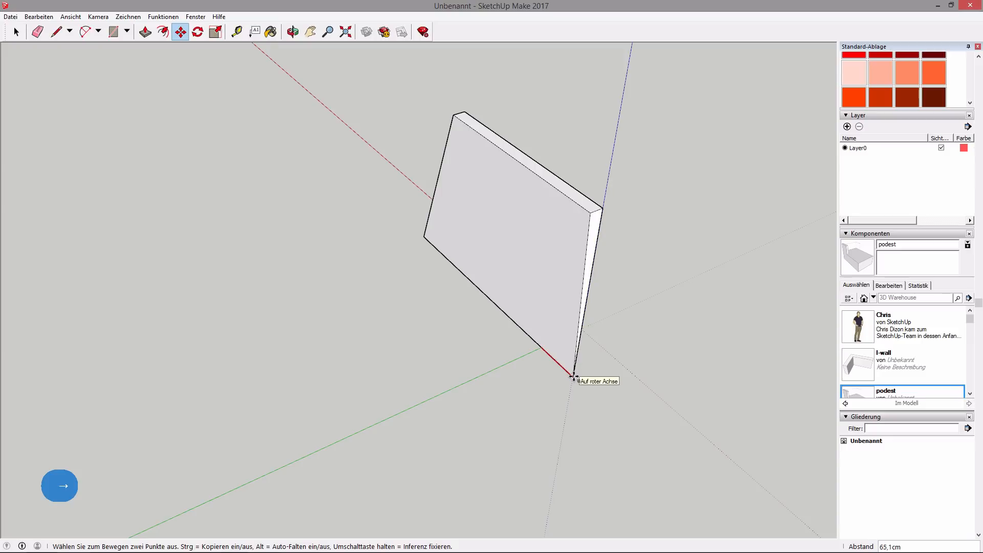
text(50)
key(Return)
Step: Draw a 50 cm line along the red axis from the front bottom corner and connect its end to the origin, forming a ground triangle
mouse_move(635, 331)
middle_down()
mouse_move(440, 216)
mouse_move(371, 162)
mouse_move(492, 241)
middle_up()
click(56, 32)
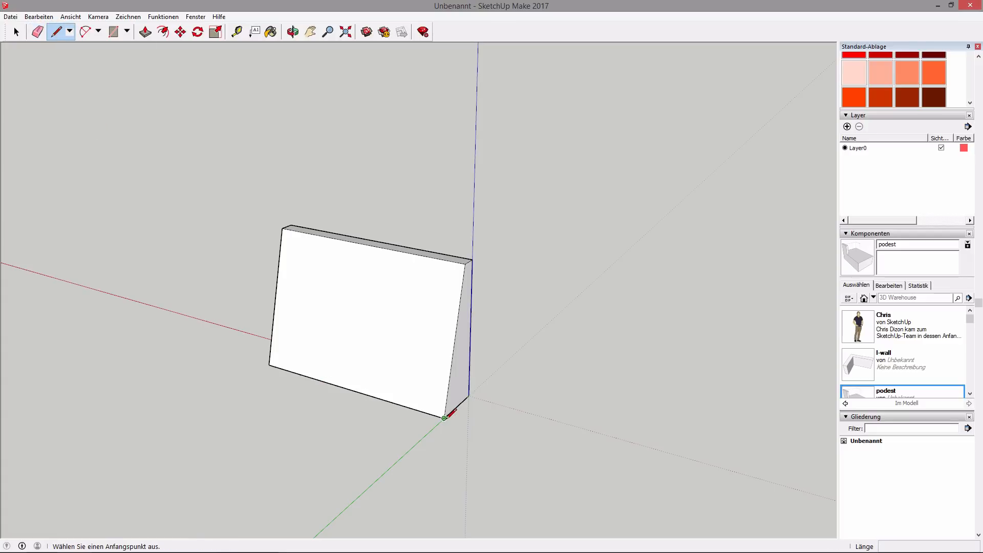
click(444, 418)
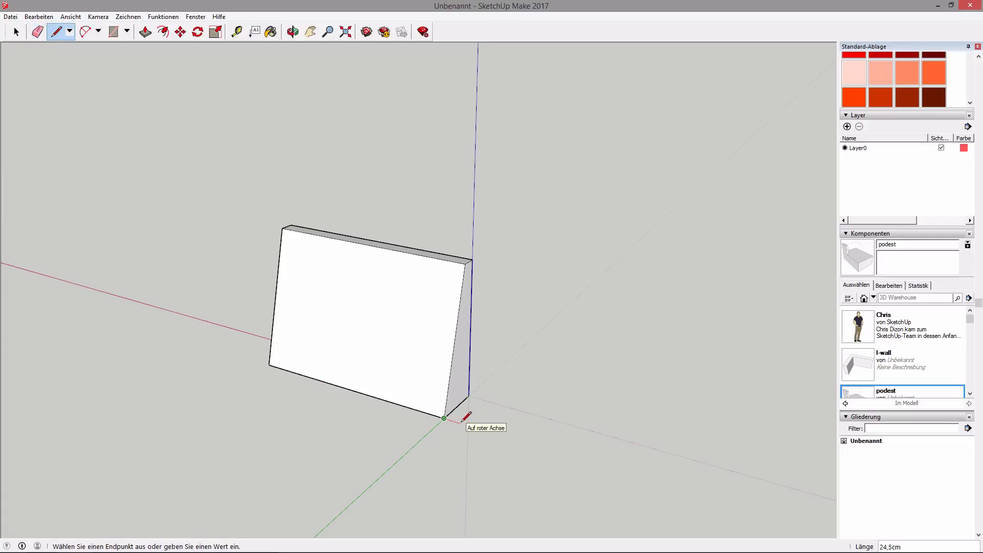
key(Right)
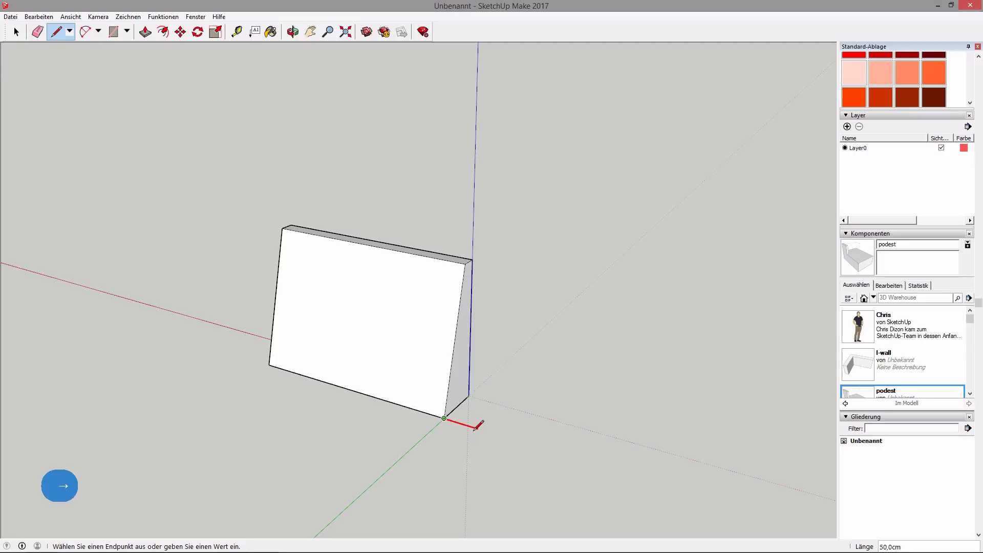
text(50)
key(Return)
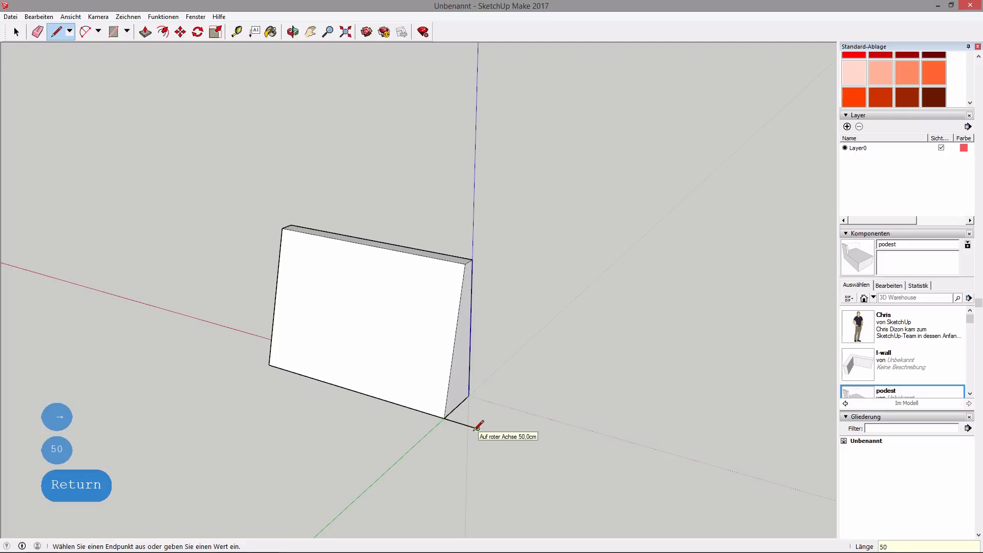
click(468, 396)
middle_drag(487, 397, 220, 459)
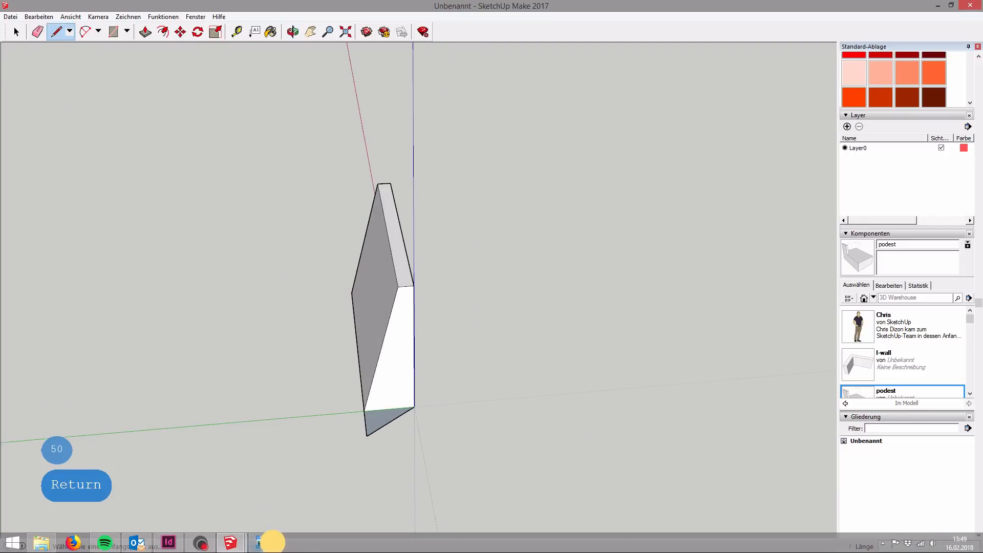
Step: Check the park design image and draw a vertical helper line from the end face's front top corner down to its bottom edge
click(274, 547)
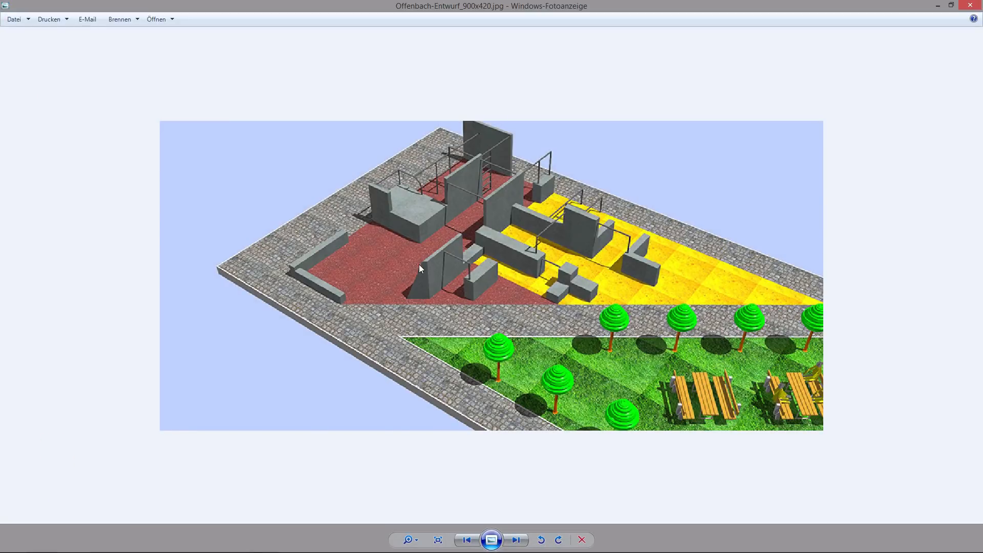
click(939, 6)
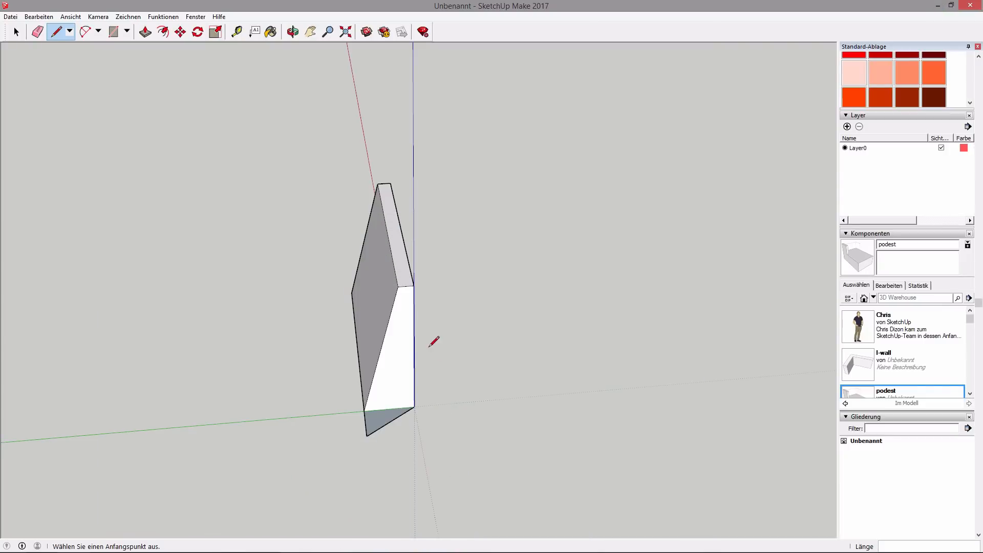
click(398, 287)
key(Up)
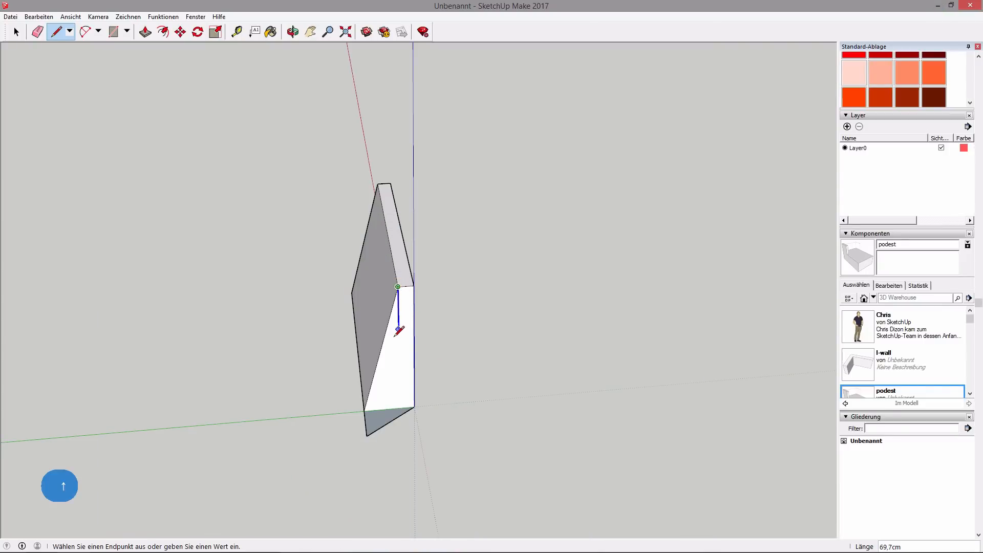
click(399, 408)
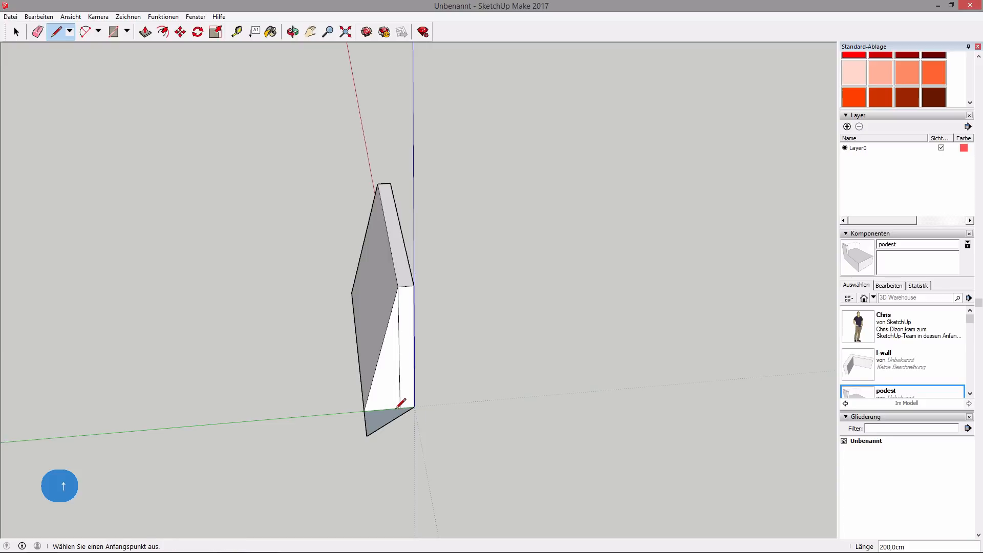
Step: Draw a helper line along the red axis from the vertical line's foot to the ground triangle's slanted edge
click(400, 408)
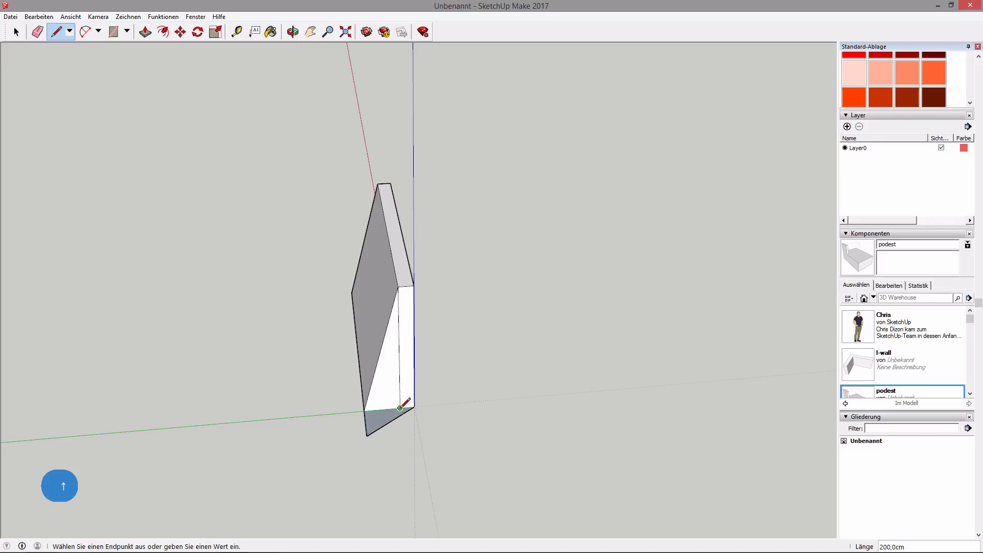
key(Right)
key(Escape)
scroll(431, 428, up, 3)
mouse_move(434, 396)
middle_down()
mouse_move(514, 284)
mouse_move(501, 239)
middle_up()
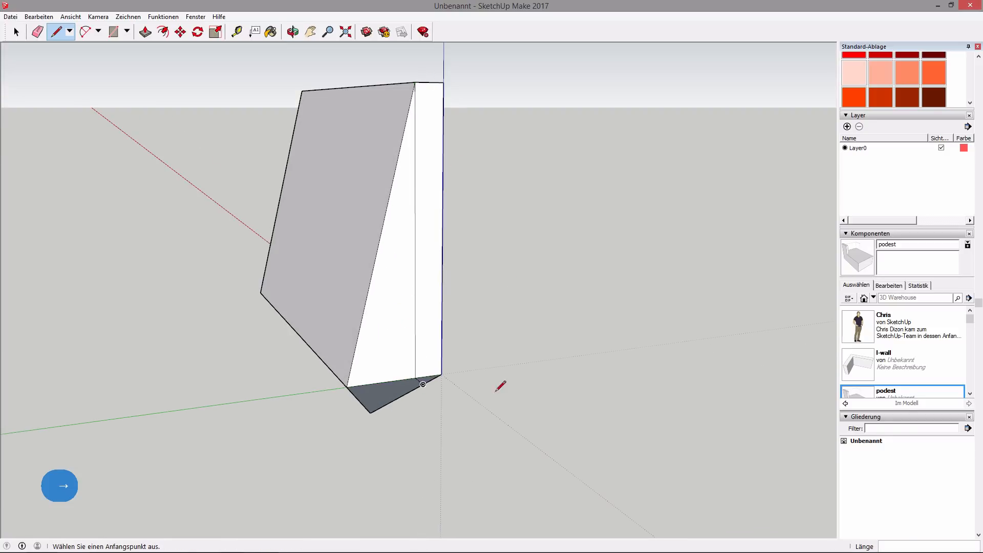
middle_drag(501, 385, 702, 450)
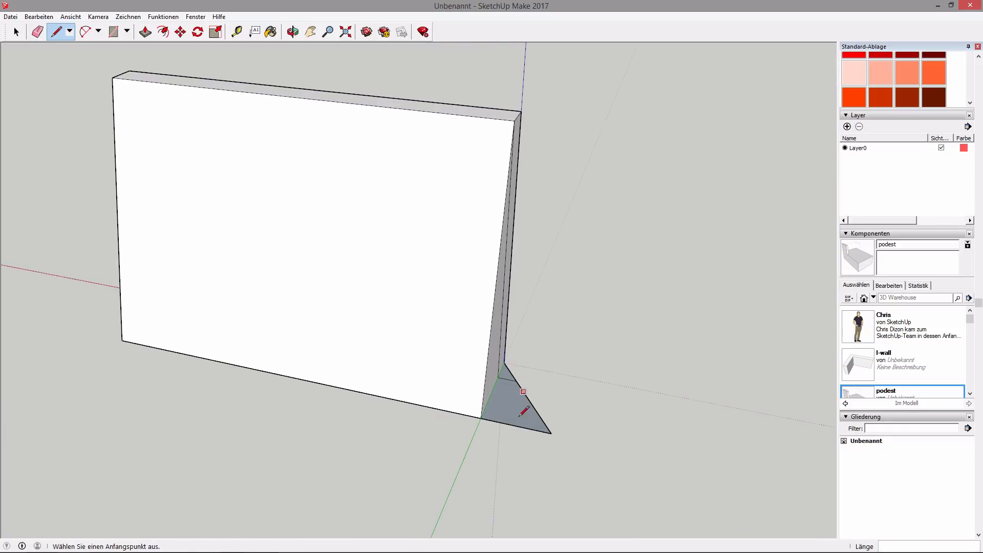
Step: Draw a vertical line from the point on the triangle's slanted edge up to the wall's top height
mouse_move(641, 362)
middle_down()
mouse_move(329, 411)
mouse_move(354, 442)
middle_up()
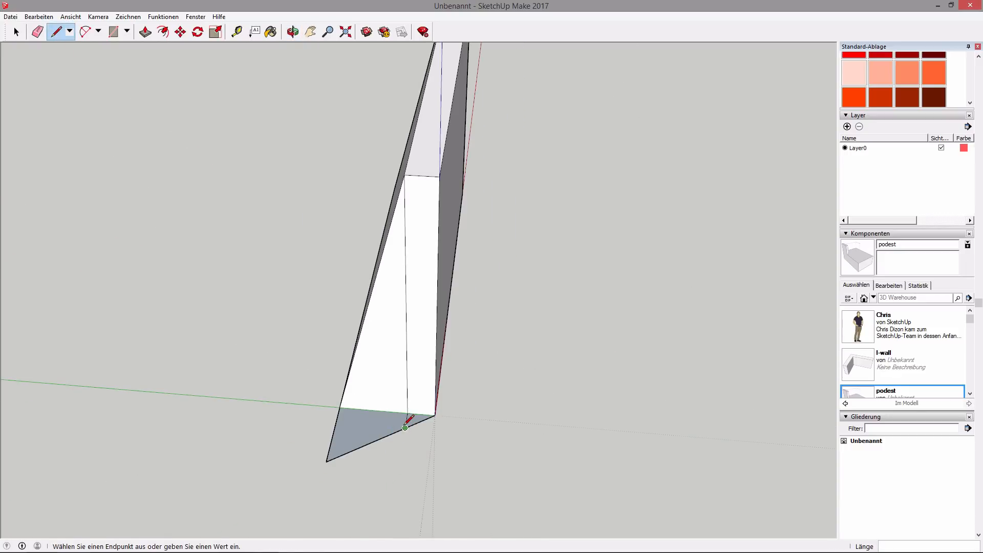
key(Up)
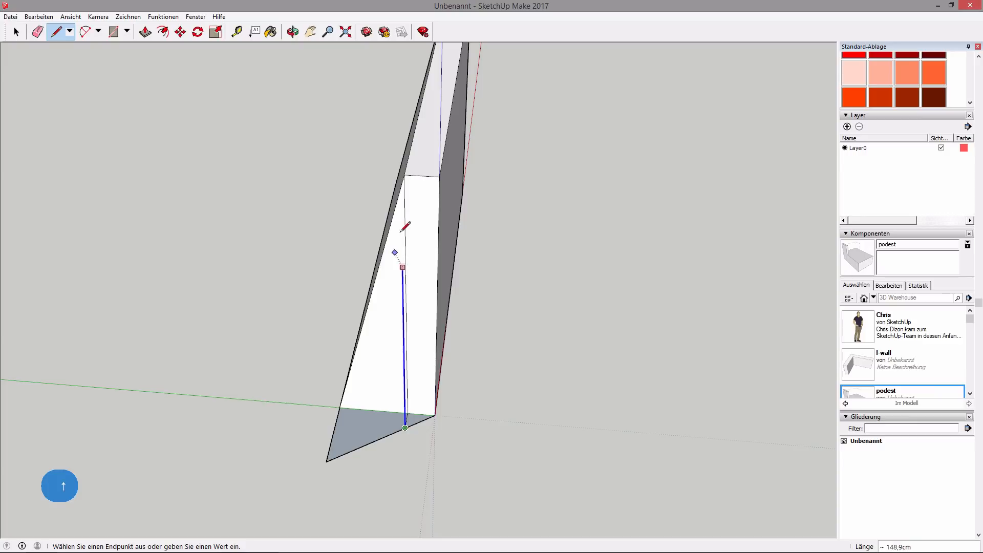
click(406, 175)
middle_drag(532, 235, 288, 285)
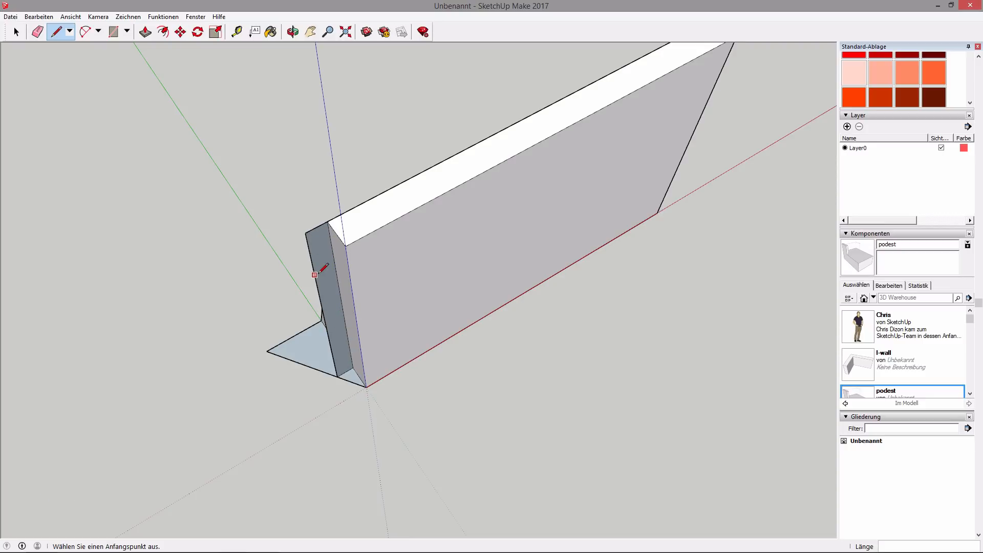
Step: Erase the helper lines on the wall's end face and ground triangle, keeping the outer vertical line
click(37, 32)
click(340, 303)
click(346, 330)
key(o)
drag(346, 329, 566, 310)
middle_drag(566, 310, 572, 321)
click(400, 402)
Step: Draw a line from the top corner above the origin to the top of the outer vertical line, closing the angled end
key(l)
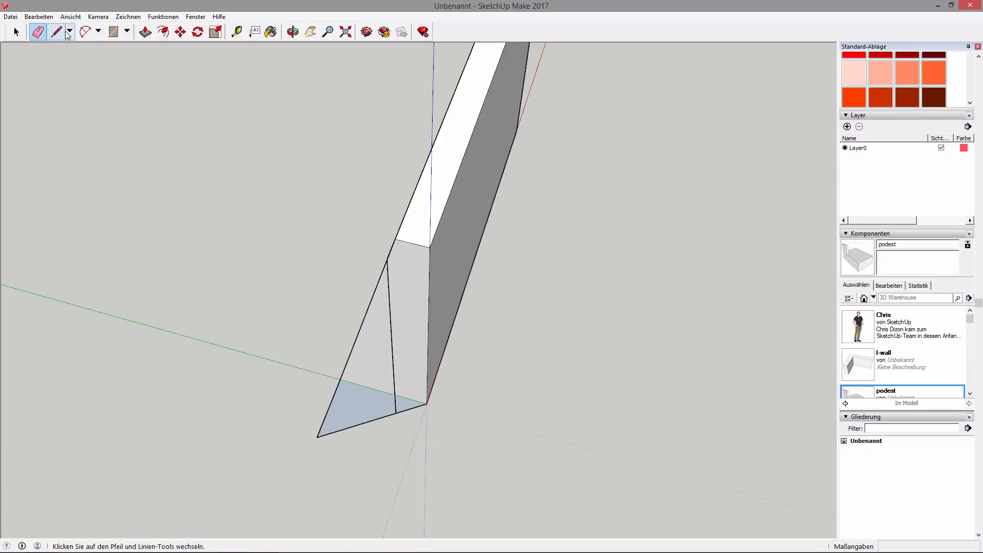
middle_drag(358, 182, 374, 261)
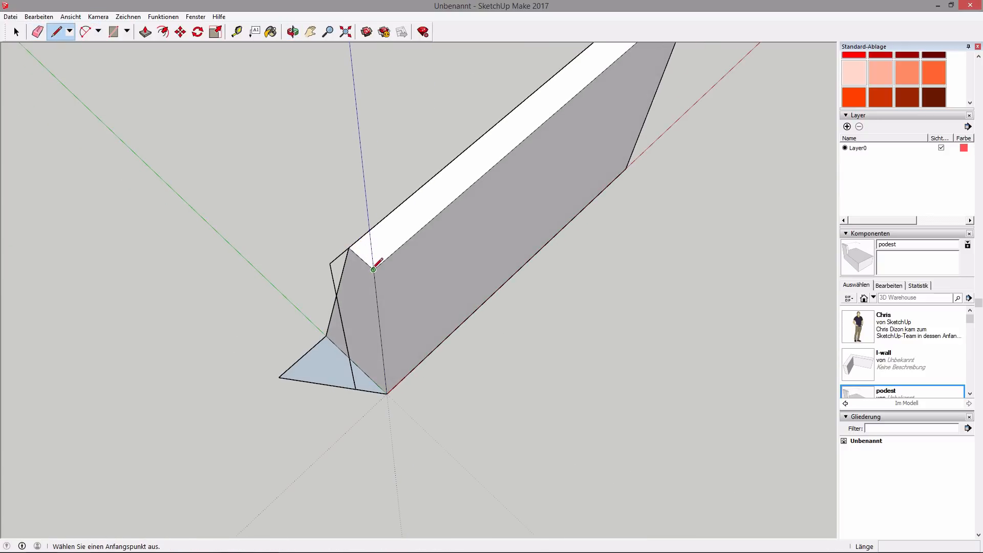
click(374, 269)
click(331, 263)
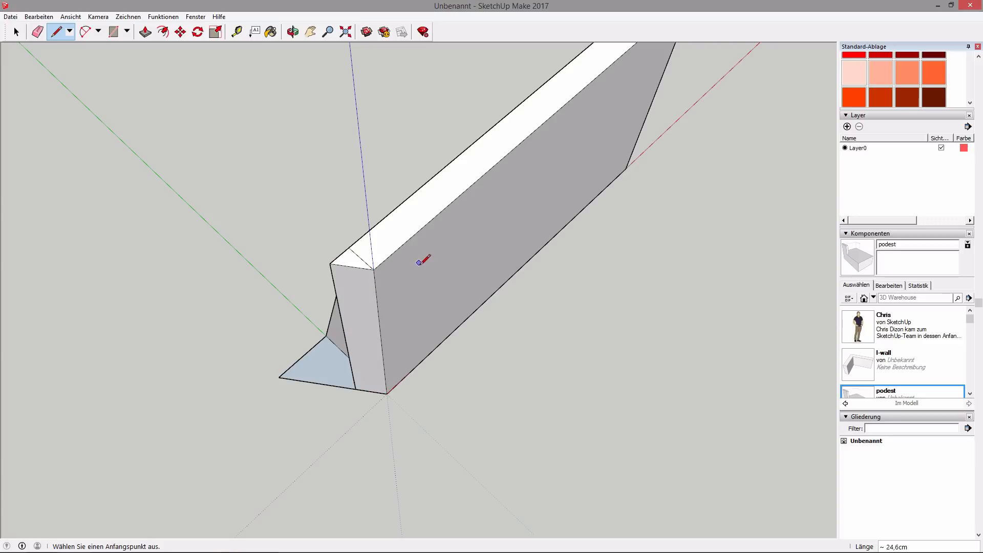
middle_drag(369, 307, 738, 195)
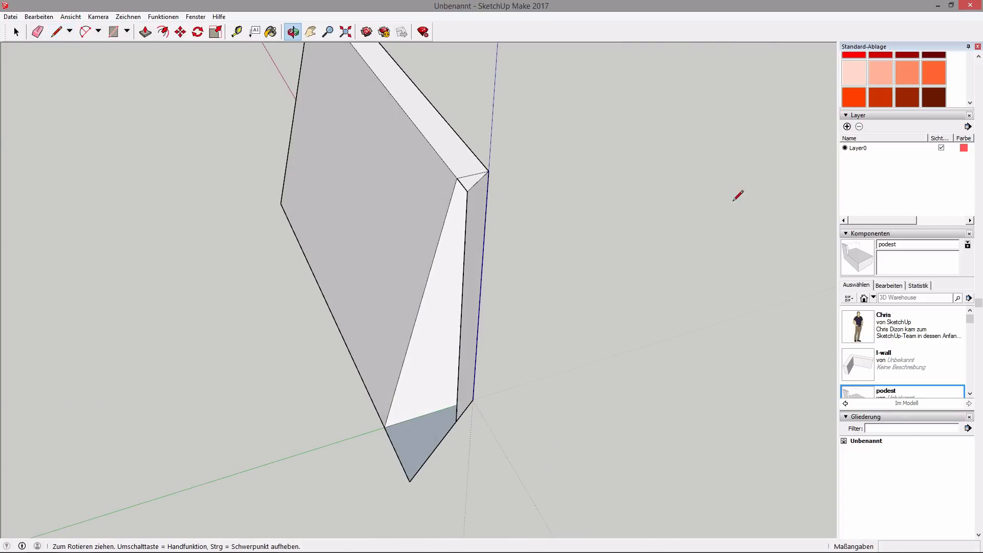
Step: Draw a line from the new outer top corner down to the tip of the ground triangle to close the slanted sides
middle_drag(545, 216, 424, 297)
click(424, 296)
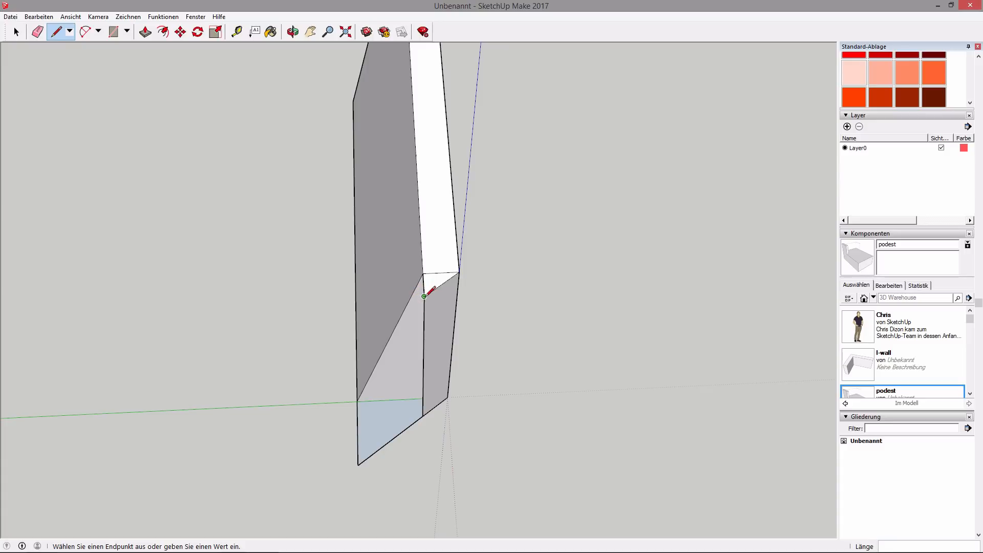
click(358, 464)
middle_drag(448, 406, 572, 299)
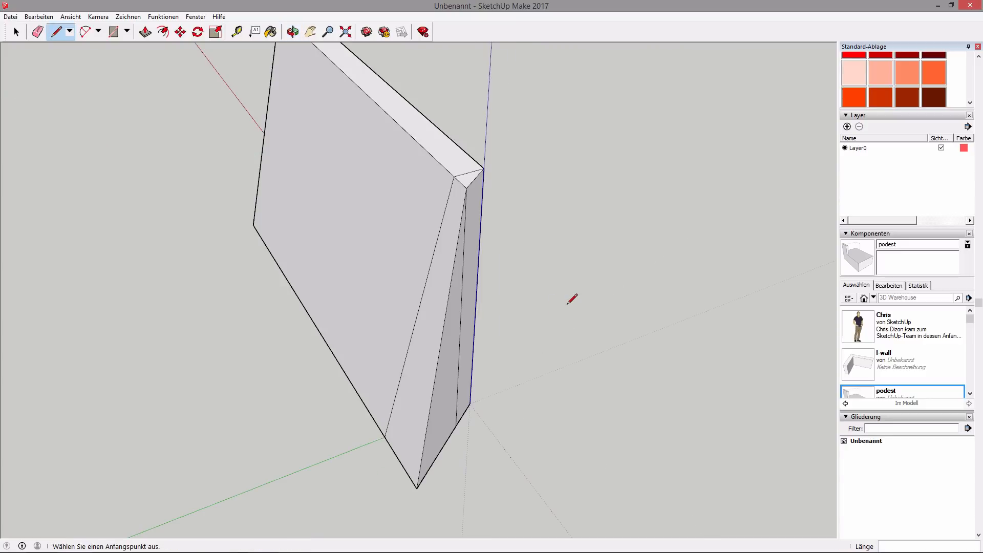
Step: Erase the leftover edges on the wall's sloped front, top and angled end face
click(37, 33)
drag(421, 267, 439, 271)
click(468, 173)
click(463, 263)
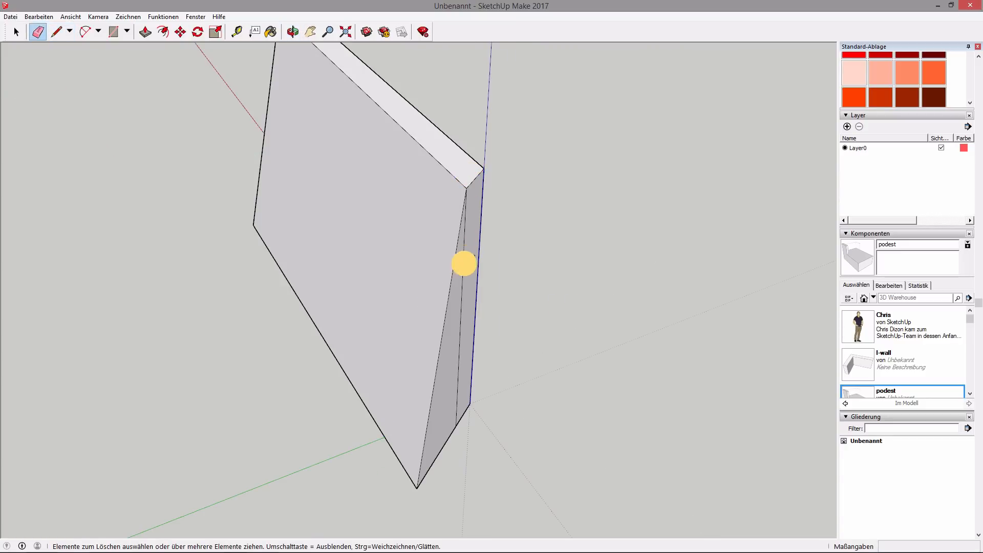
mouse_move(533, 293)
middle_down()
mouse_move(392, 246)
mouse_move(189, 221)
mouse_move(246, 139)
mouse_move(423, 4)
mouse_move(632, 180)
mouse_move(502, 422)
mouse_move(533, 145)
mouse_move(505, 332)
middle_up()
key(e)
drag(491, 276, 475, 292)
Step: Select the entire wall and create a component from it named "slanted wall"
mouse_move(580, 243)
middle_down()
mouse_move(472, 465)
mouse_move(505, 326)
mouse_move(451, 373)
middle_up()
scroll(505, 327, down, 2)
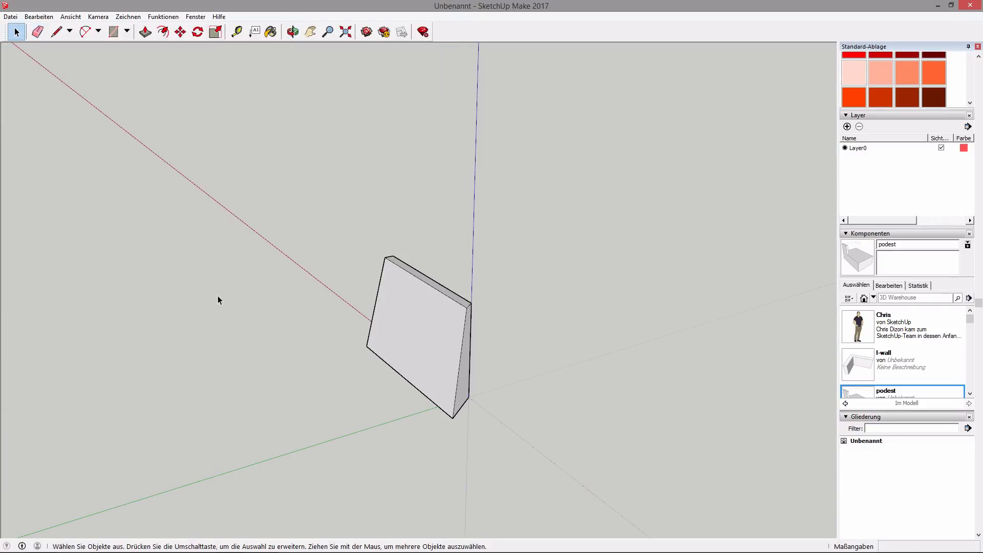
scroll(236, 297, down, 2)
middle_drag(245, 293, 476, 356)
drag(253, 256, 552, 509)
right_click(397, 375)
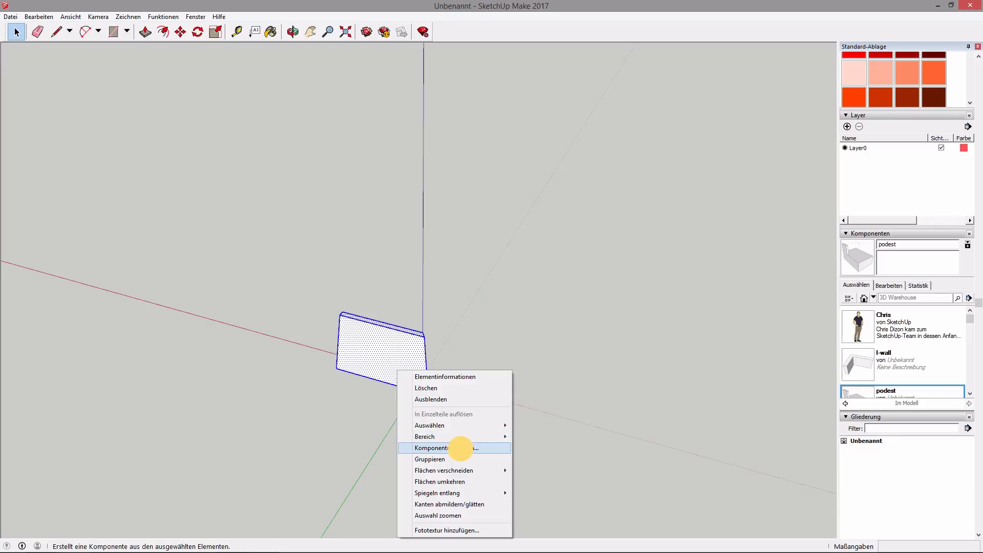
click(458, 448)
text(sla)
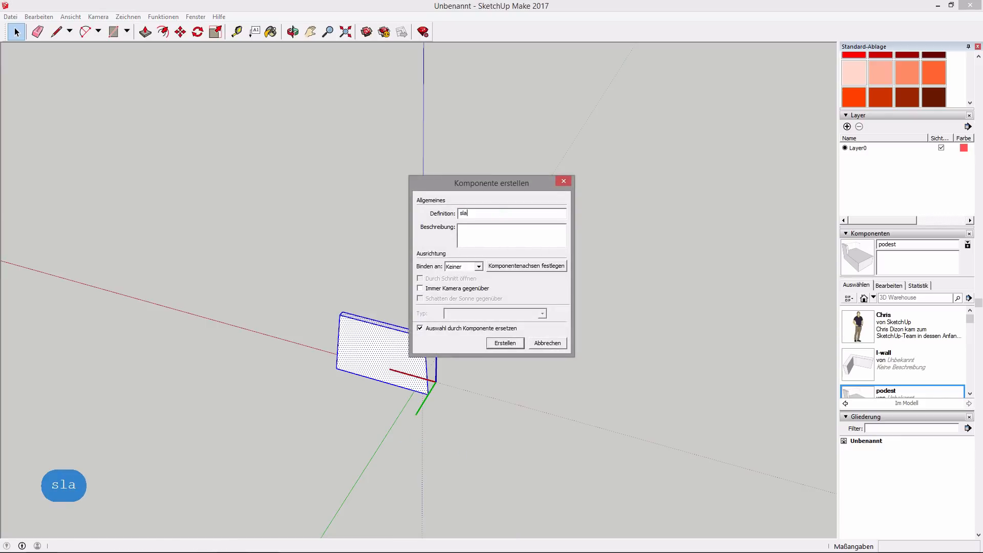
text(nte)
key(BackSpace)
key(BackSpace)
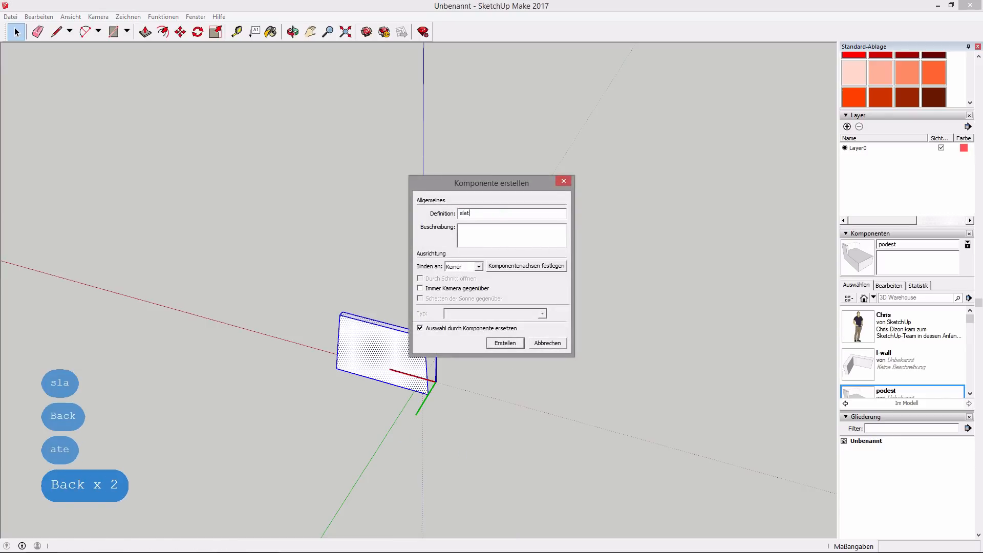
text(nted wall)
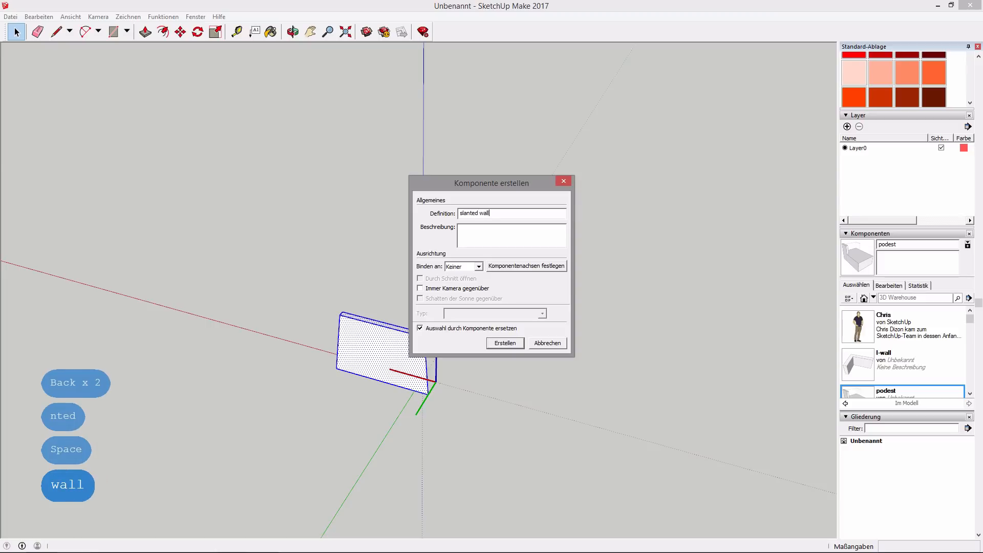
click(497, 341)
Step: Delete the slanted wall component from the model and examine the remaining walls in the park design image
key(Delete)
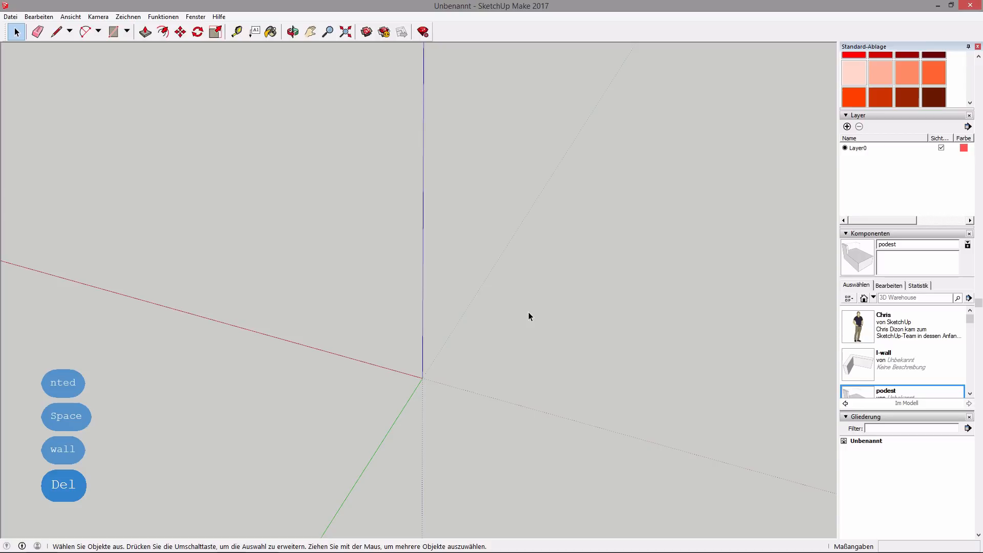
scroll(528, 312, down, 2)
shift+middle_drag(308, 391, 549, 316)
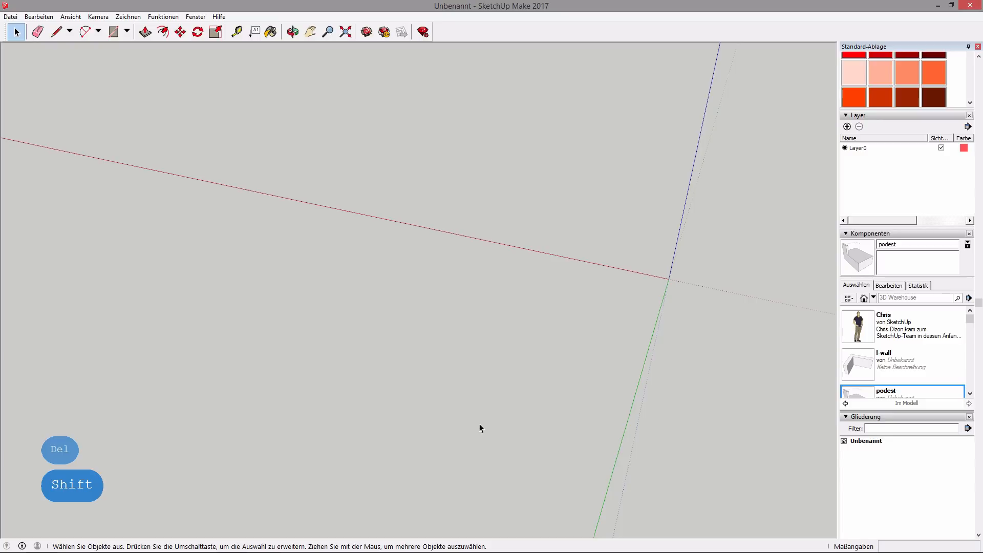
mouse_move(382, 550)
mouse_move(264, 543)
click(420, 412)
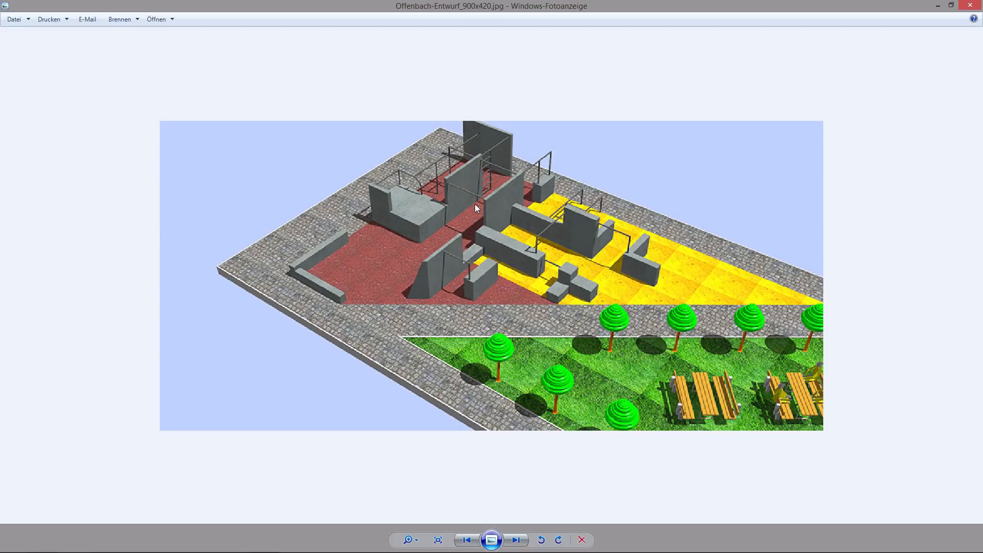
click(461, 222)
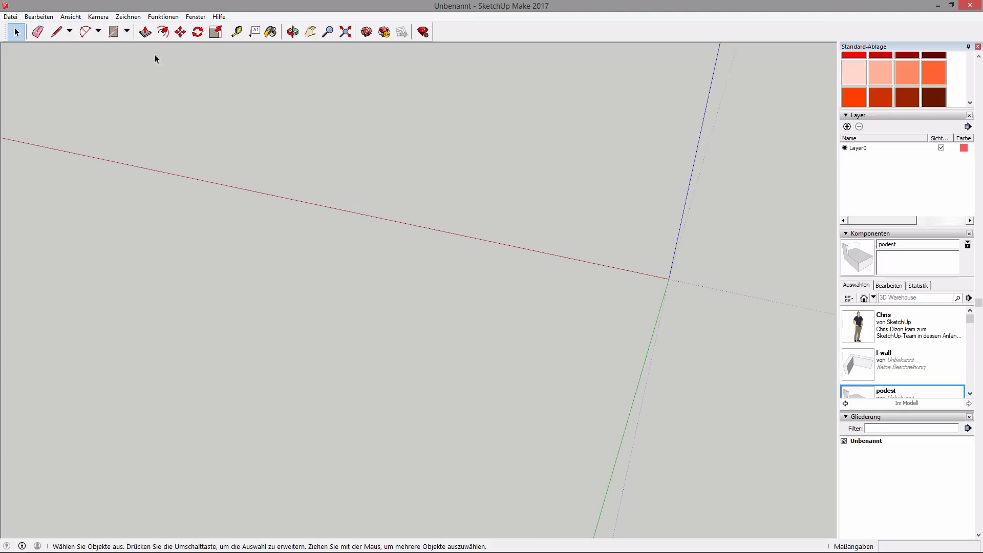
Step: Draw an upright rectangle from the origin with lines, 300 cm along the red axis and 190 cm high
key(l)
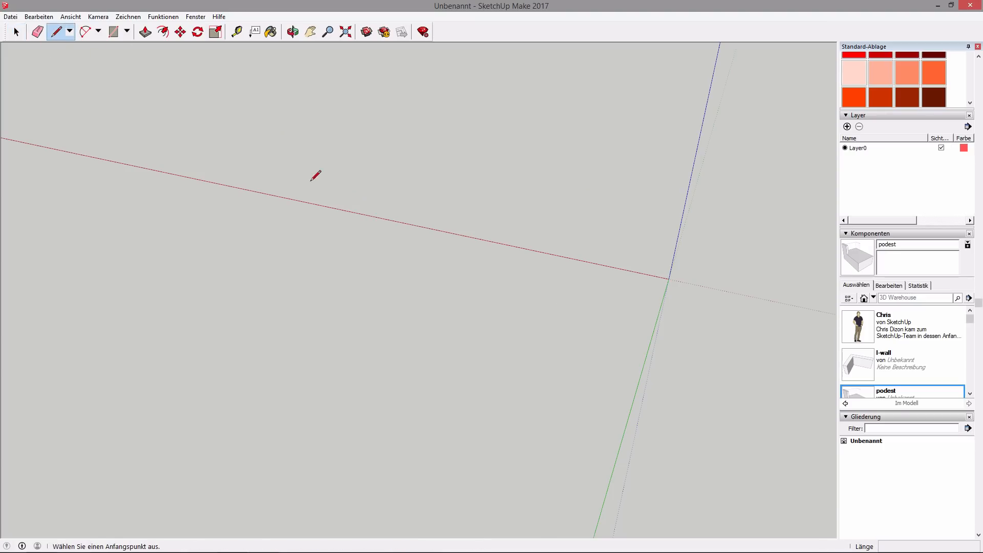
click(669, 278)
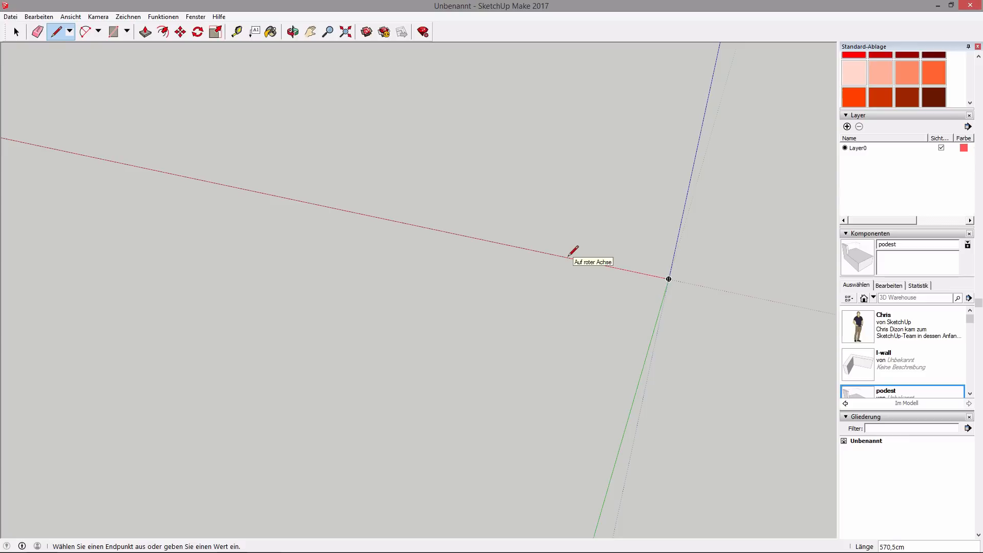
text(300)
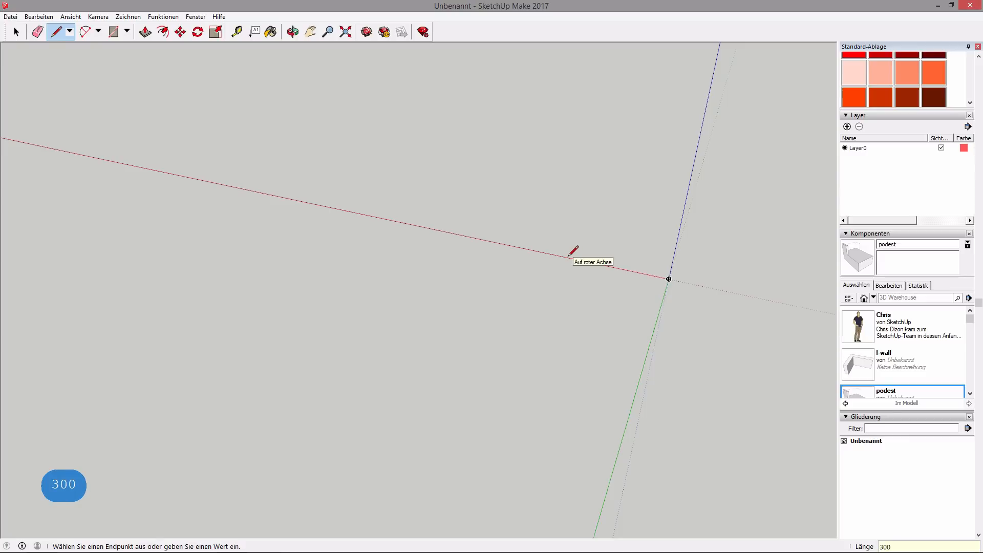
key(Return)
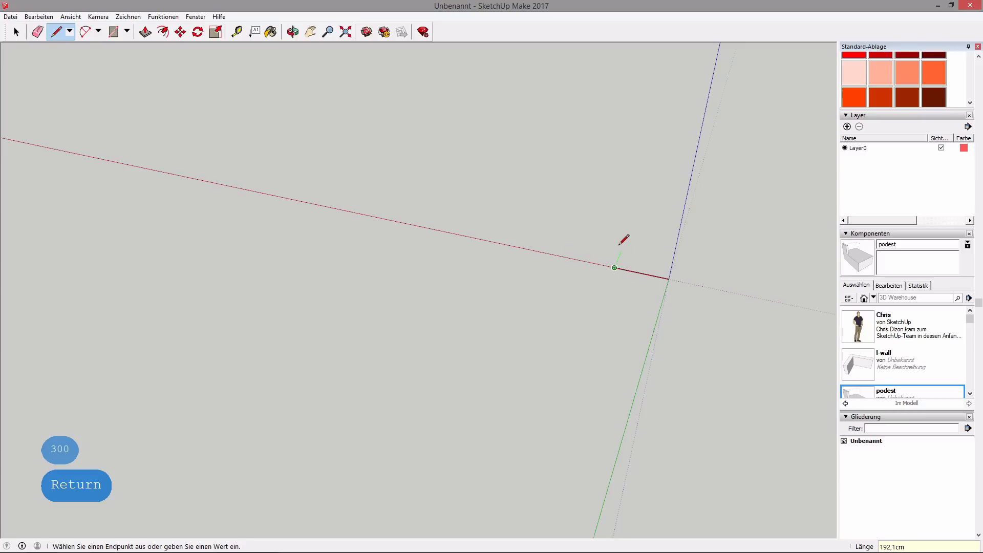
key(Up)
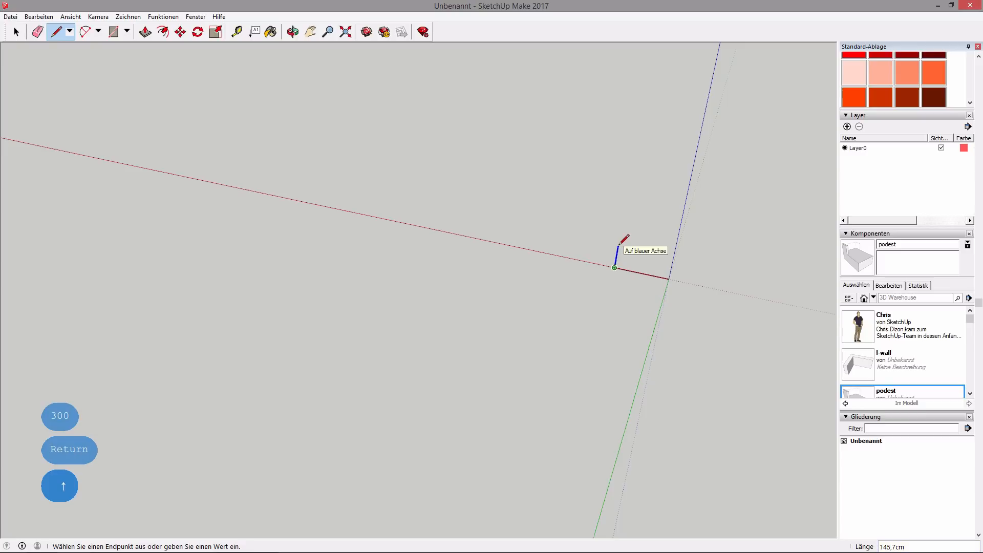
text(190)
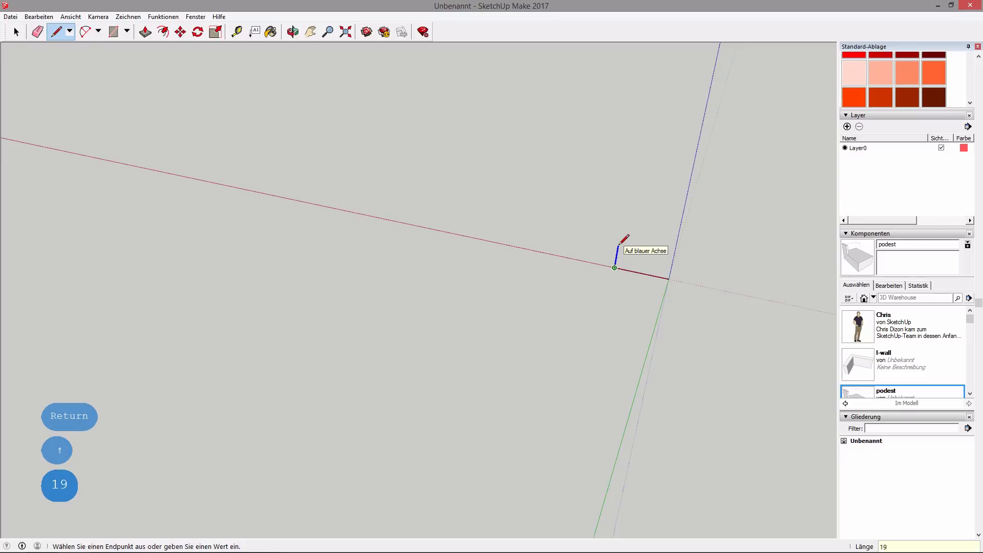
key(Return)
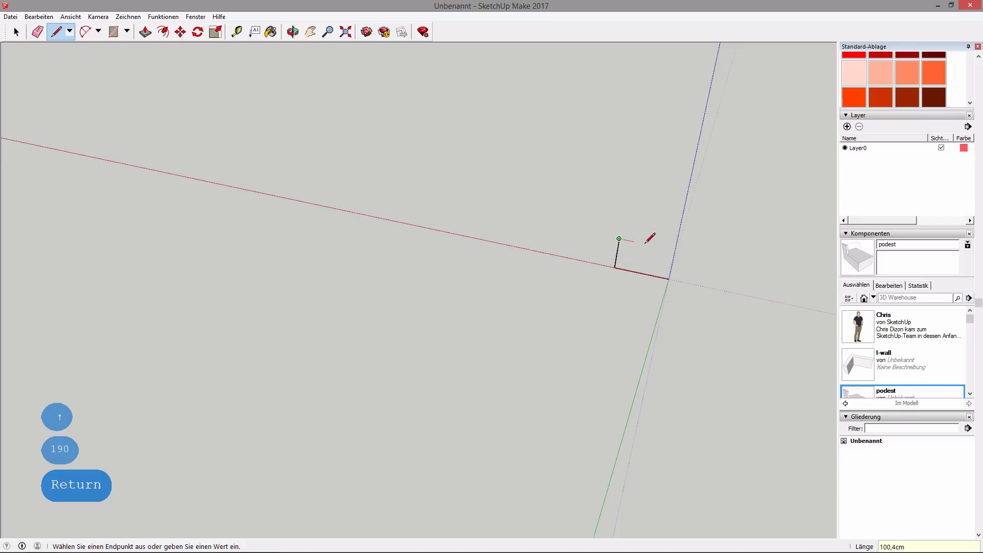
click(675, 249)
click(669, 279)
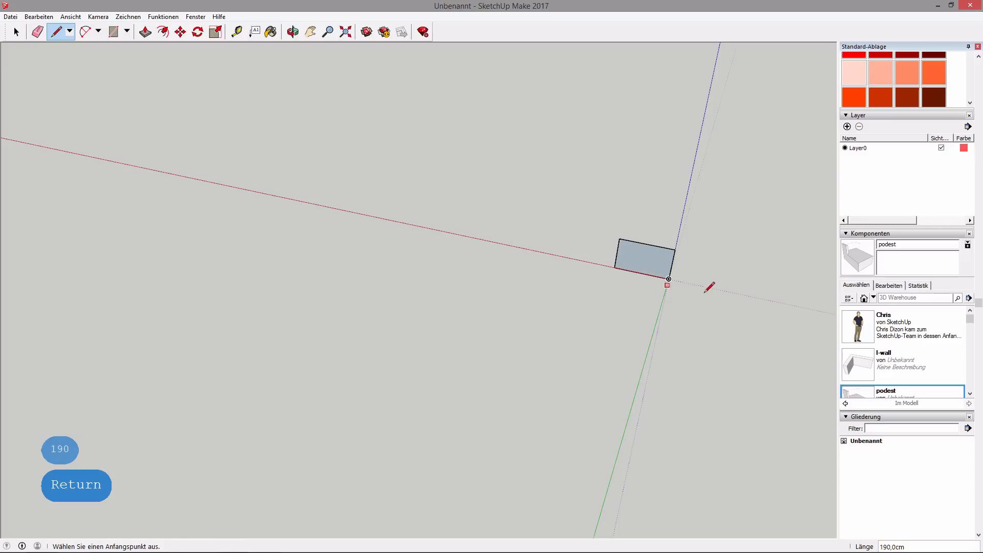
Step: Delete the rectangle's face so that only its outline edges remain
key(space)
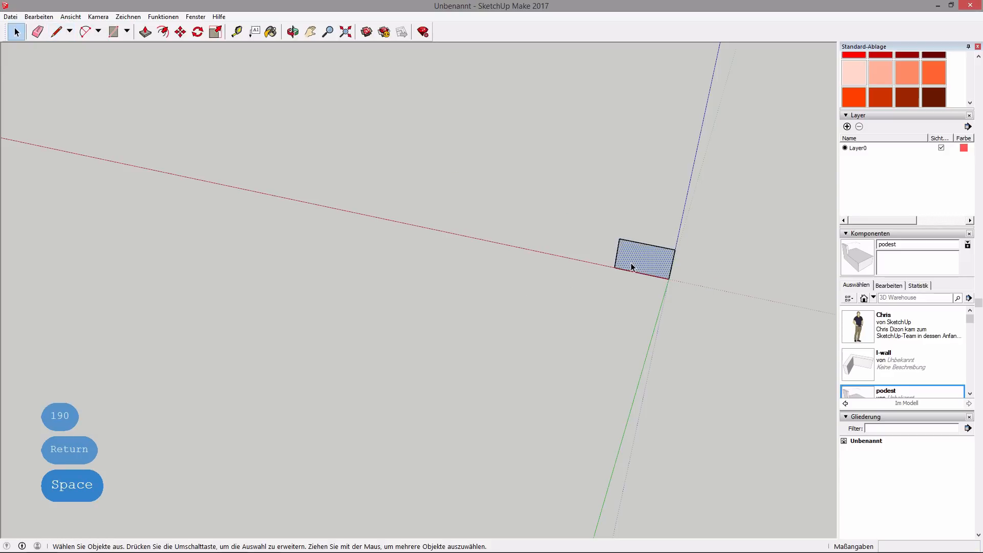
click(631, 265)
key(Delete)
Step: Draw a vertical dividing line through the rectangle 100 cm from the vertical edge away from the origin
middle_drag(659, 257, 617, 226)
scroll(617, 226, up, 3)
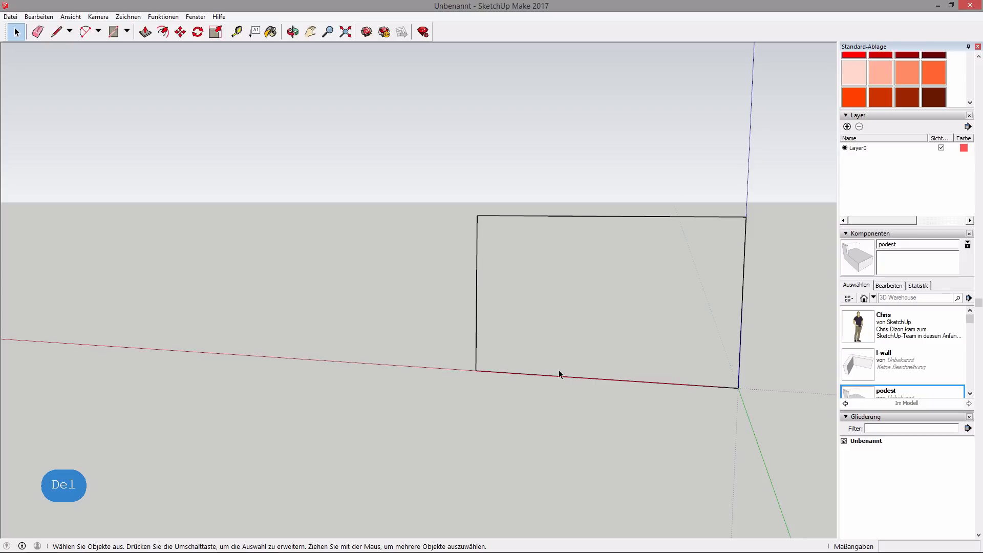
click(52, 35)
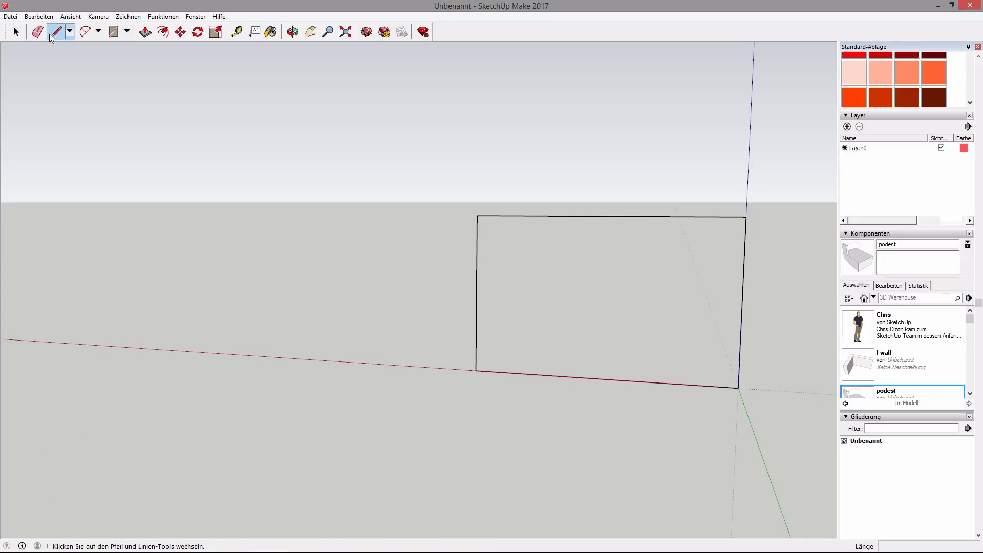
click(477, 215)
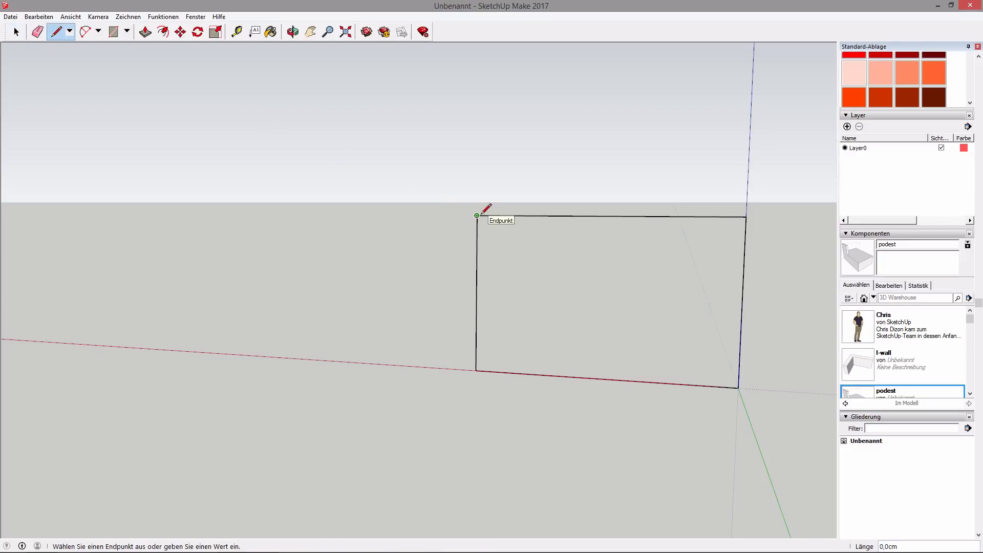
text(100)
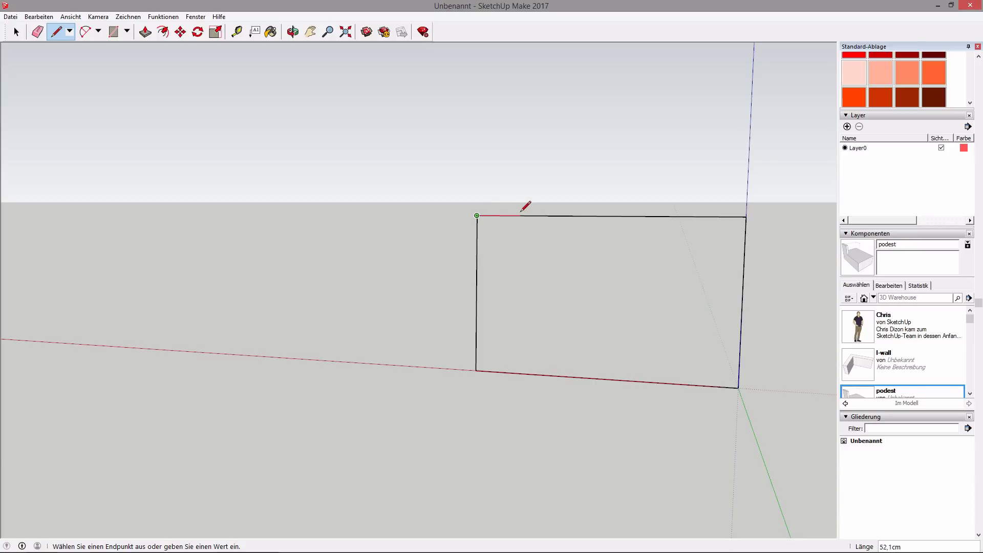
key(Return)
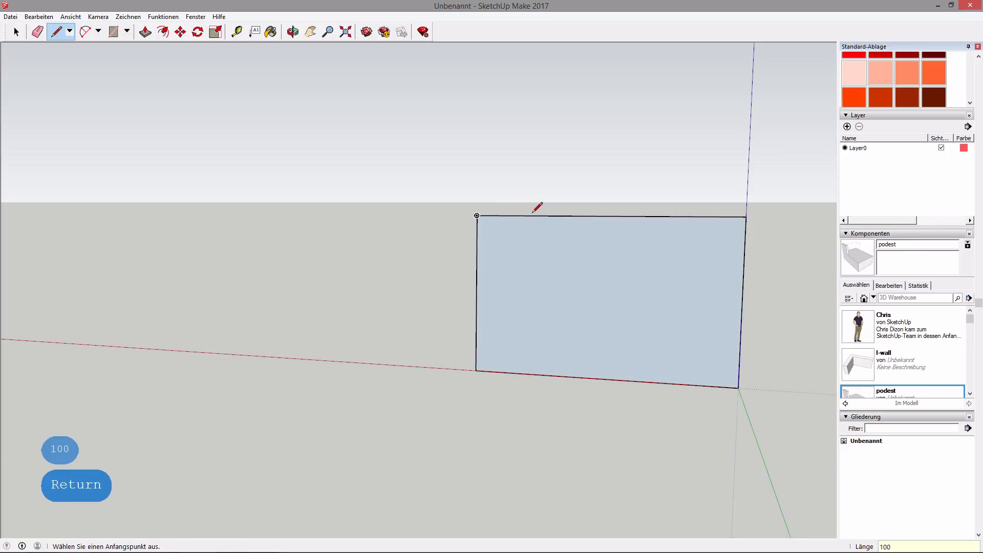
click(561, 216)
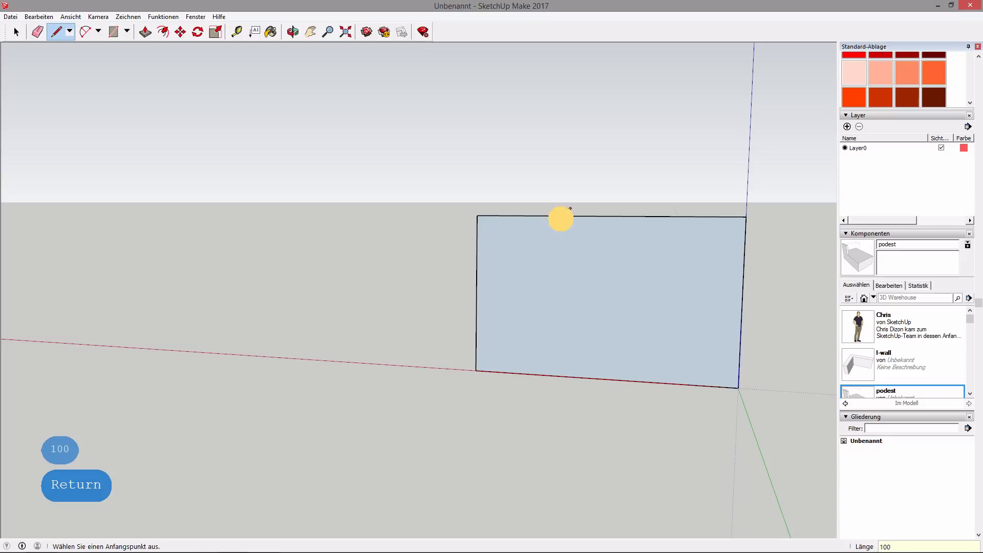
click(558, 376)
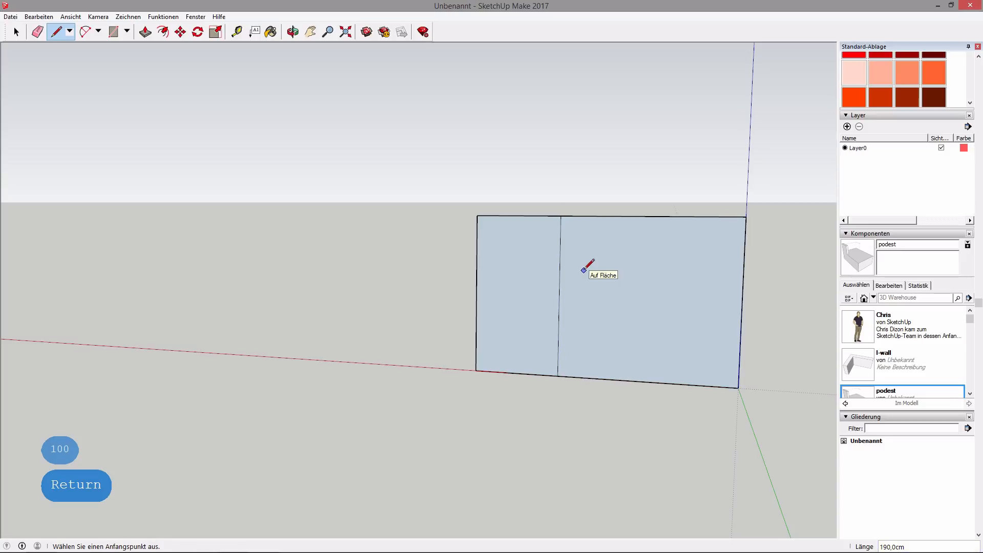
Step: Delete both faces of the divided rectangle, keeping the edges
key(space)
click(606, 276)
key(Delete)
click(507, 301)
key(Delete)
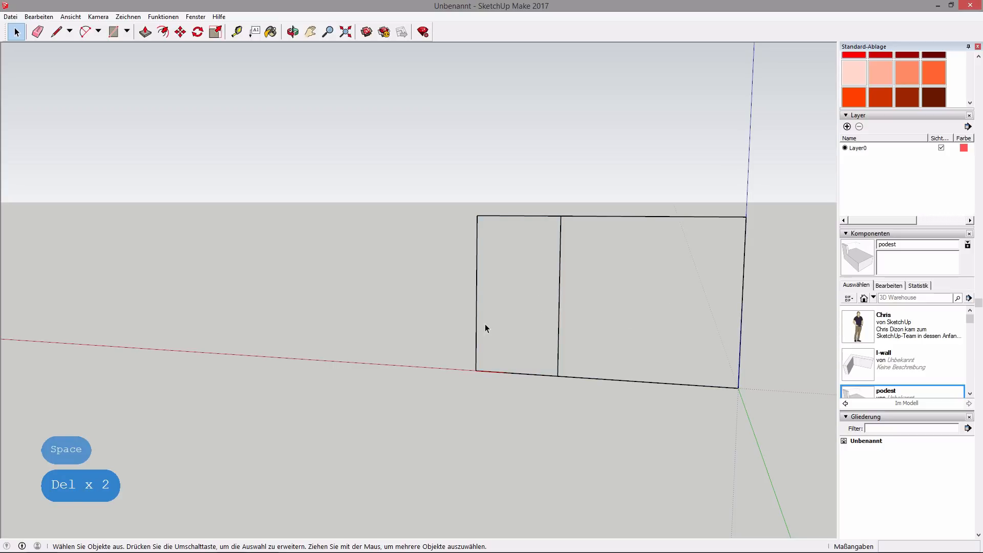
Step: Mark 30 cm down the dividing line and draw a horizontal line from there to the outer vertical edge
key(l)
click(561, 217)
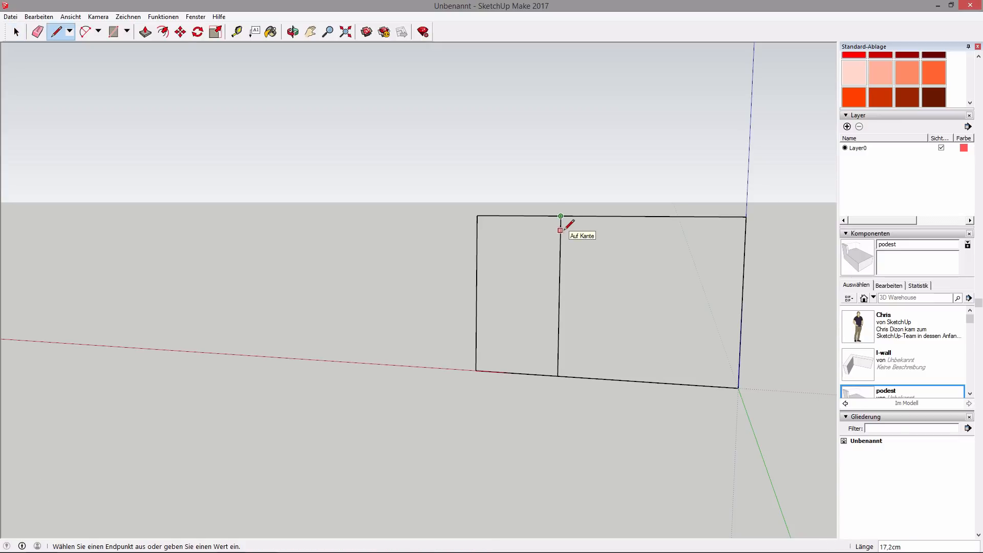
text(30)
key(Return)
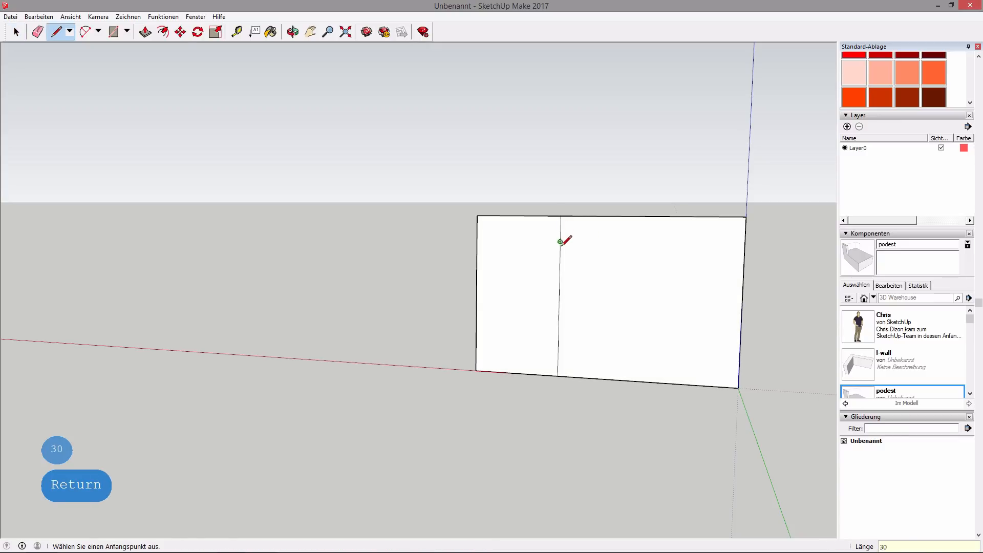
click(560, 241)
click(478, 240)
key(Escape)
Step: Draw three more horizontal lines from the divider to the outer edge, each 30 cm below the previous one
click(560, 241)
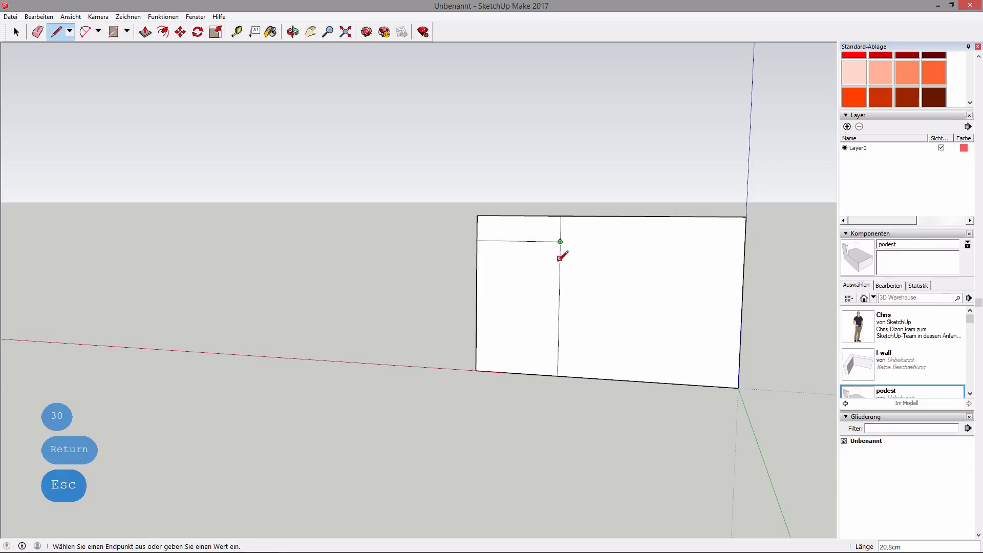
click(559, 264)
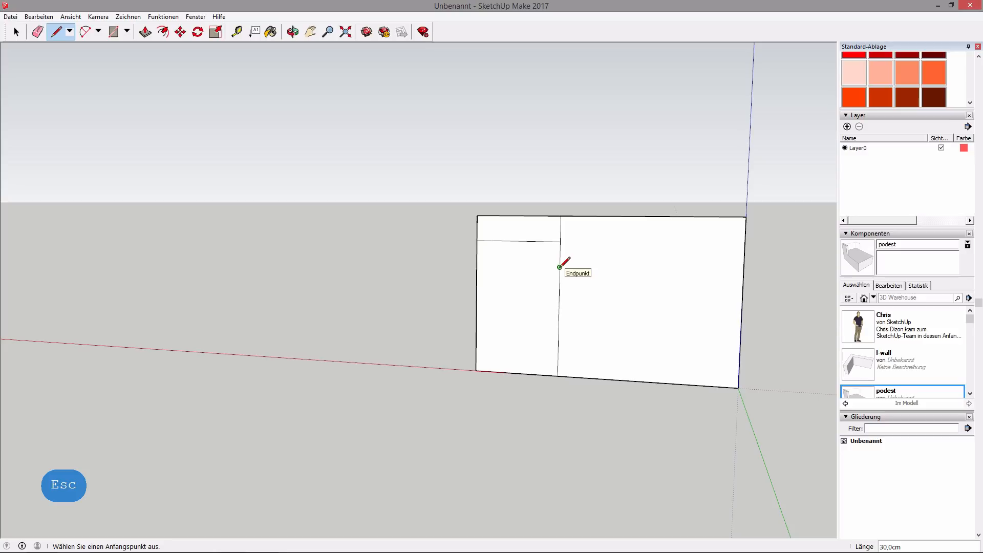
click(560, 267)
click(476, 265)
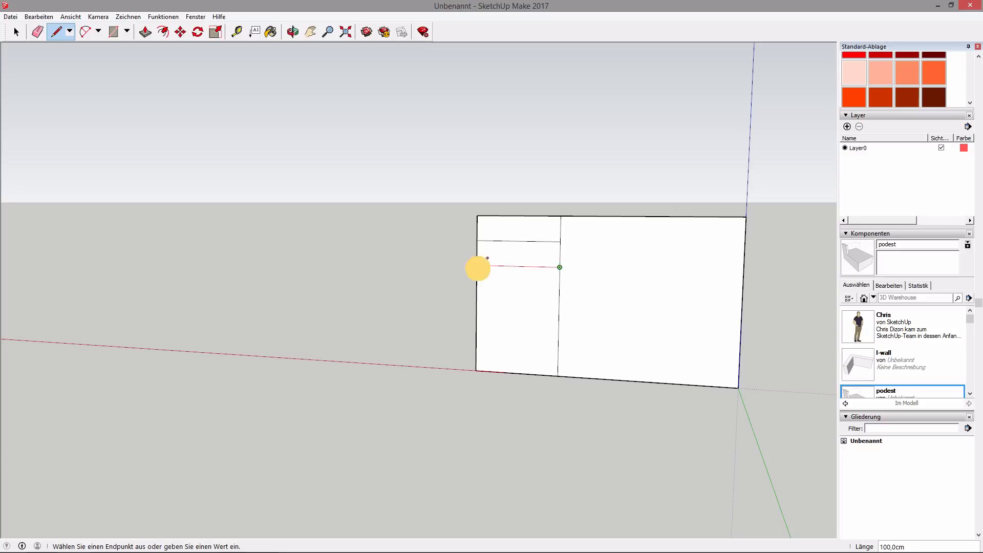
click(559, 267)
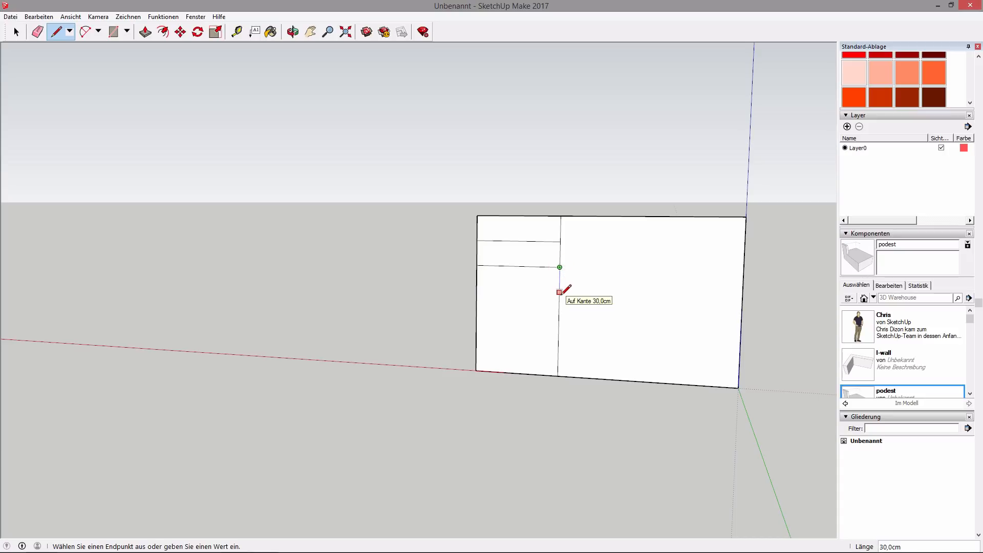
key(Escape)
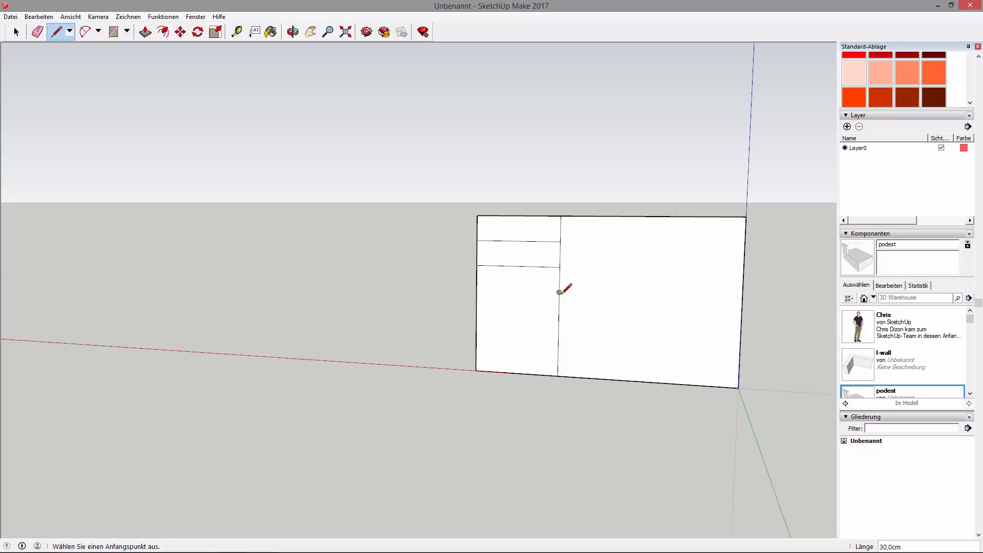
click(560, 292)
click(477, 291)
click(558, 293)
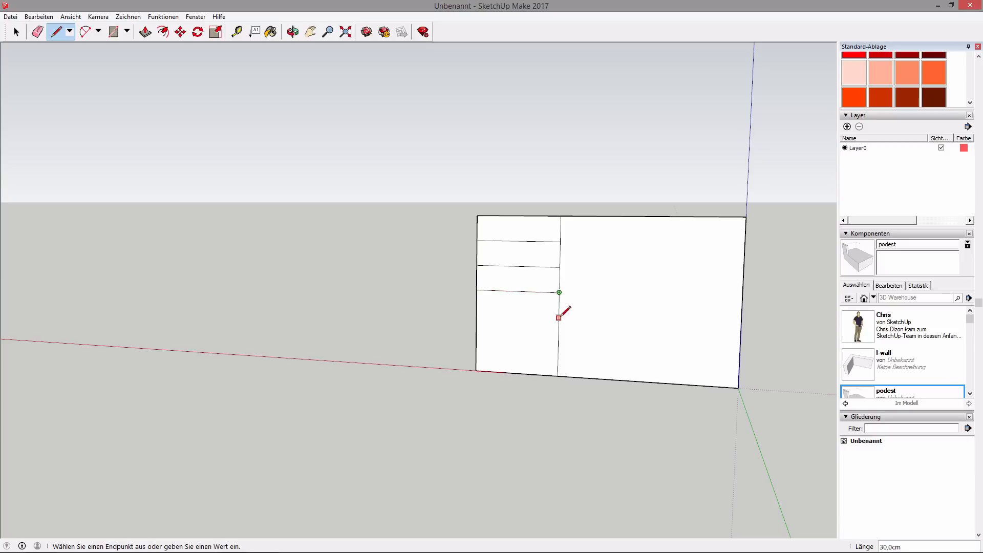
key(Escape)
click(558, 318)
click(478, 315)
Step: Draw a fifth horizontal line from the divider to the outer edge, 35 cm below the fourth
click(559, 318)
click(558, 347)
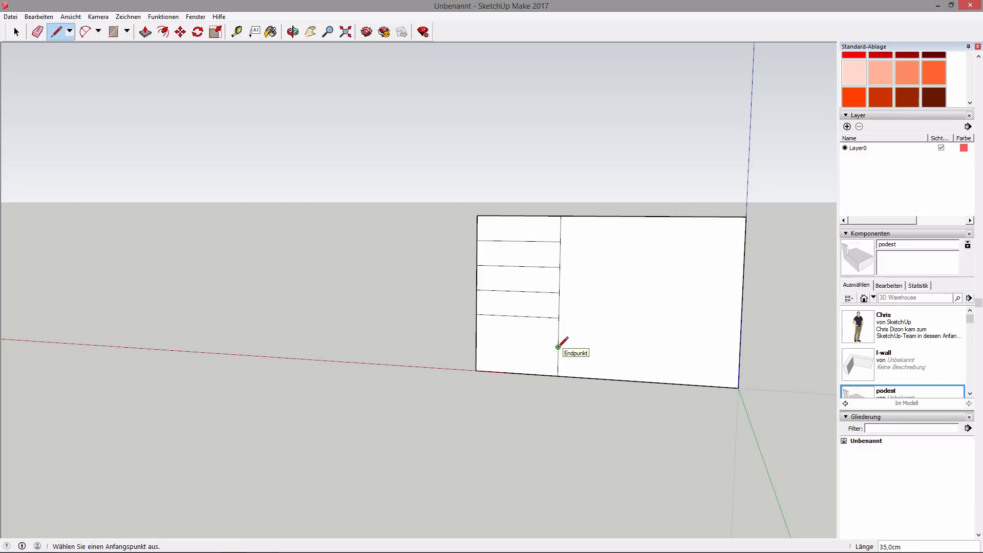
click(558, 348)
click(476, 343)
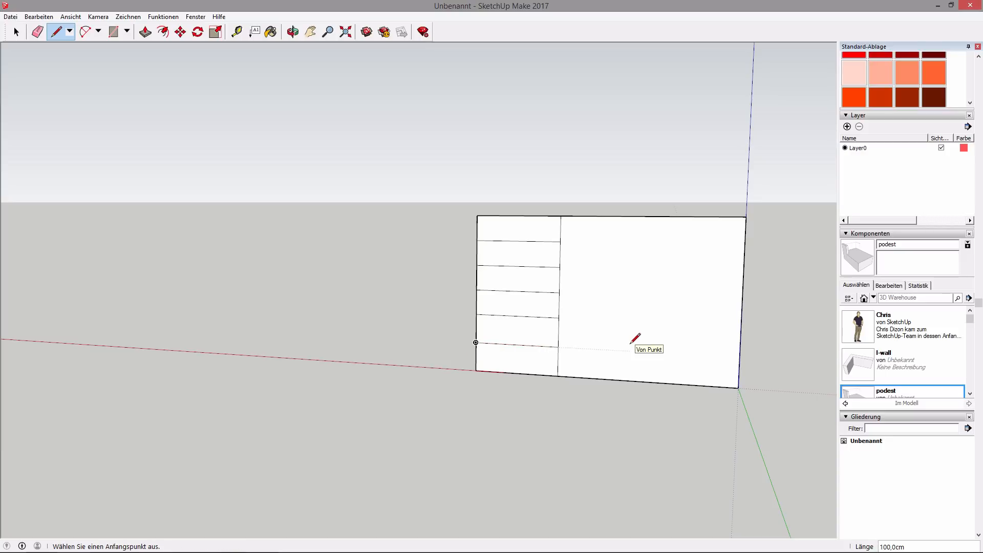
Step: Delete the faces of the four lowest strips in the narrow section
key(space)
click(539, 365)
key(Delete)
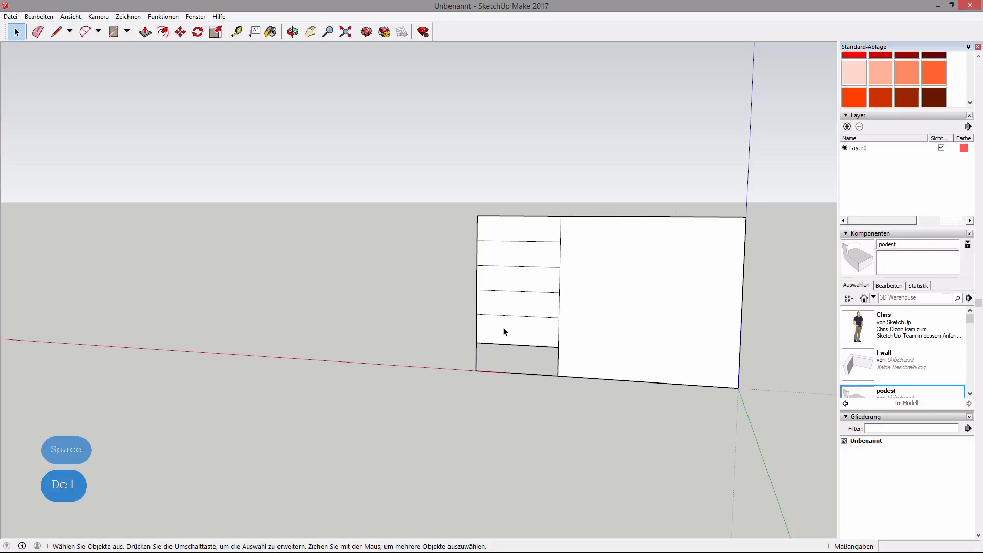
click(506, 334)
key(Delete)
click(519, 306)
key(Delete)
click(523, 280)
key(Delete)
click(527, 242)
key(Delete)
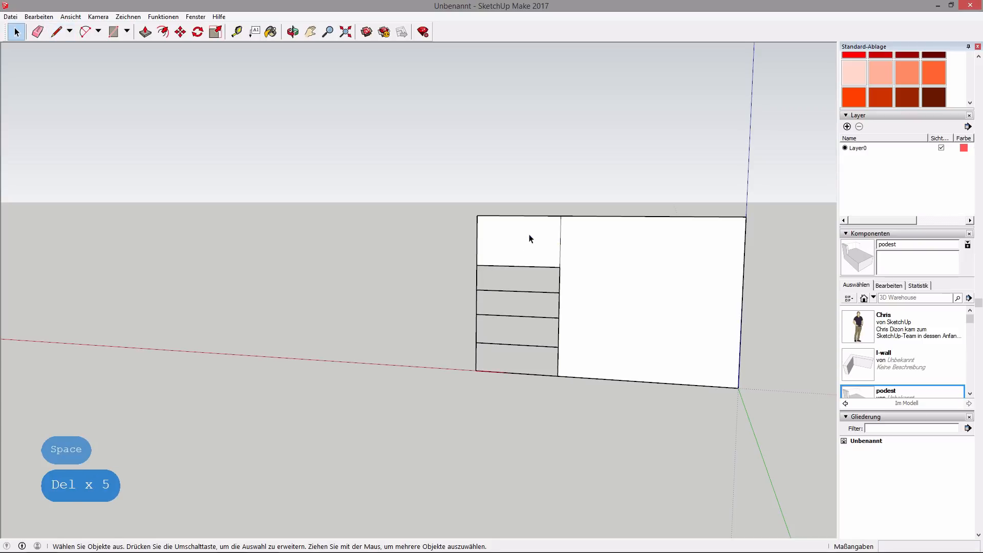
key(ctrl+z)
Step: Delete the faces of the two uppermost strips and the large face beside the divider
click(523, 259)
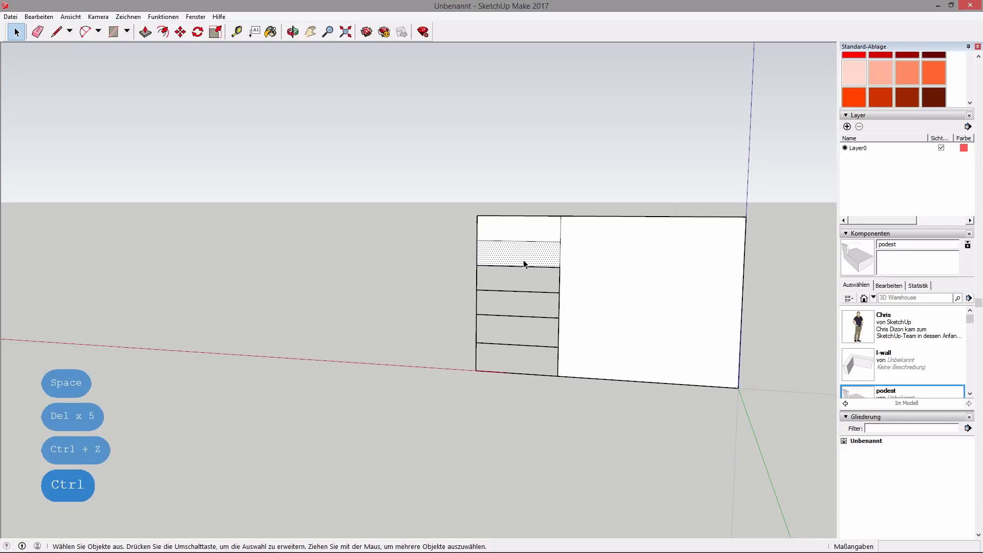
key(Delete)
click(525, 232)
key(Delete)
click(635, 274)
key(Delete)
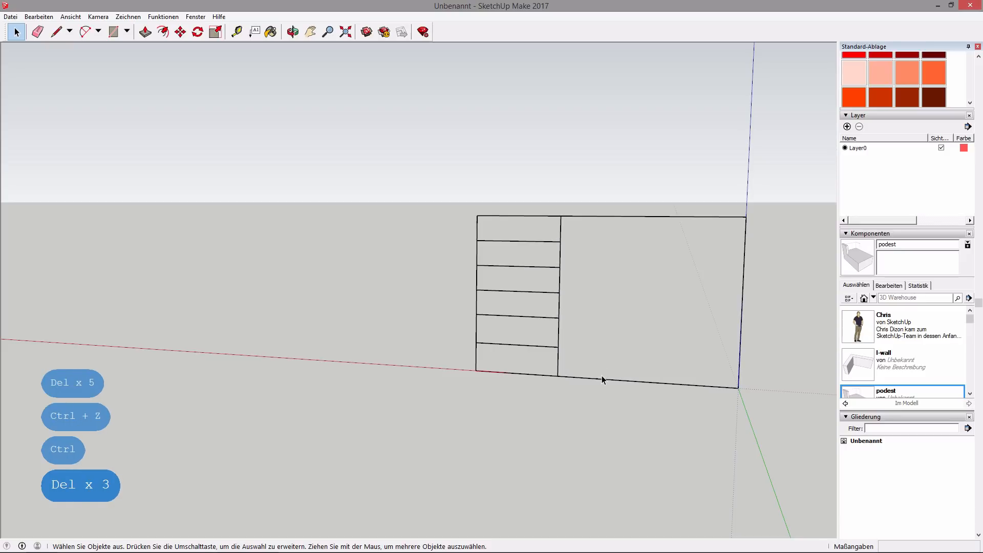
Step: Delete the two bottom edges of the frame along the red axis
click(631, 379)
key(Delete)
click(547, 376)
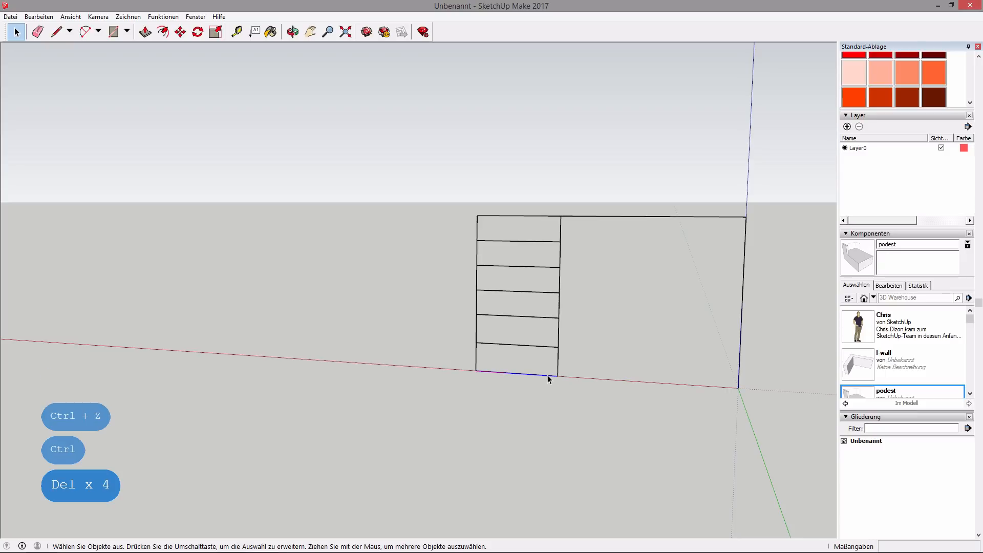
Step: Delete all segments of the outer vertical edge, leaving the horizontal bars attached only to the divider
click(477, 363)
key(Delete)
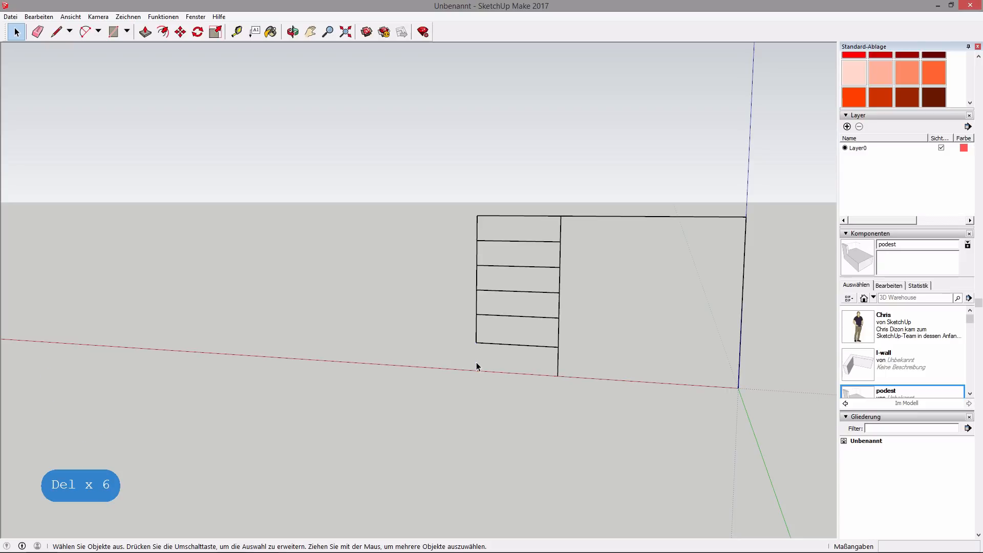
click(476, 329)
key(Delete)
click(477, 303)
key(Delete)
click(478, 228)
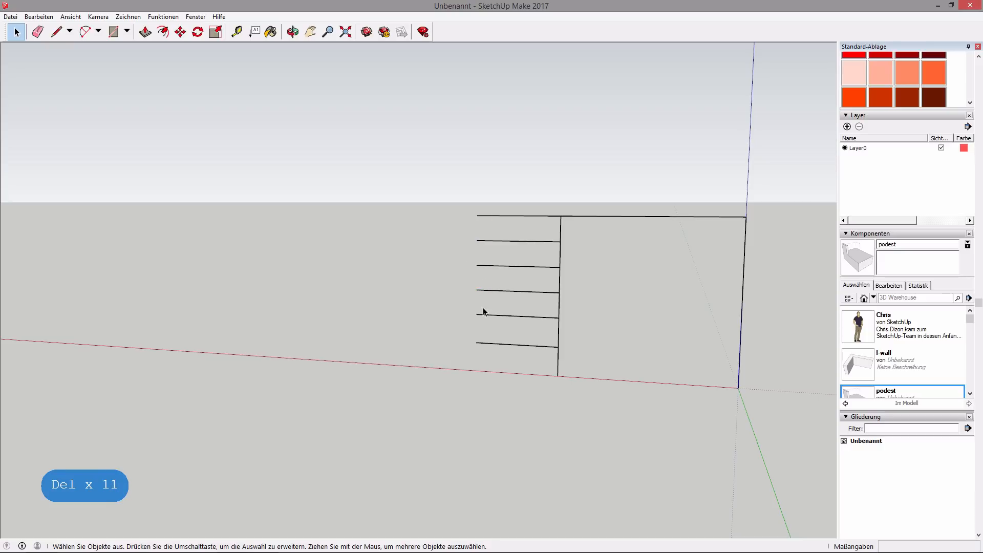
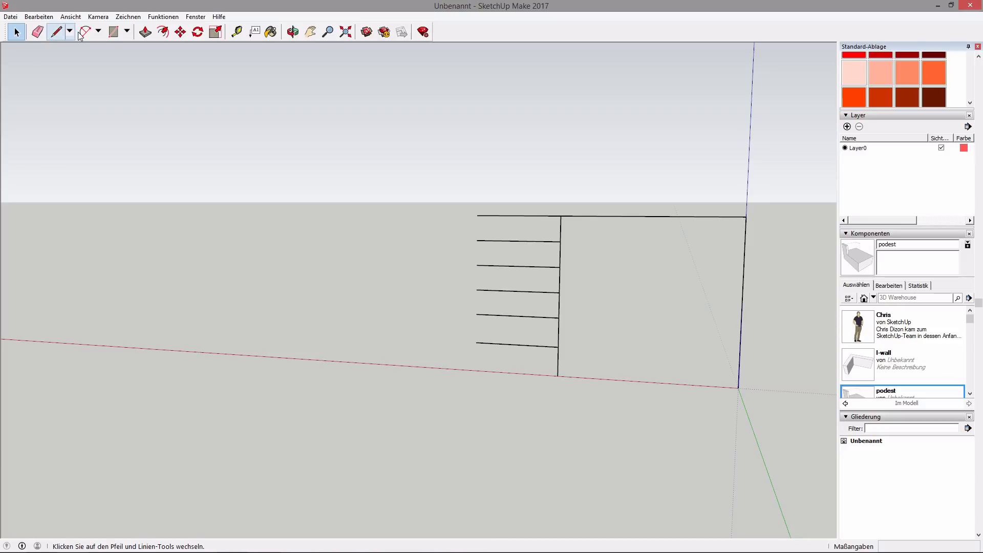
Step: Draw a circle of radius 2.1 cm perpendicular to the red axis, centred on the top bar's endpoint at the blue axis
click(126, 31)
click(151, 70)
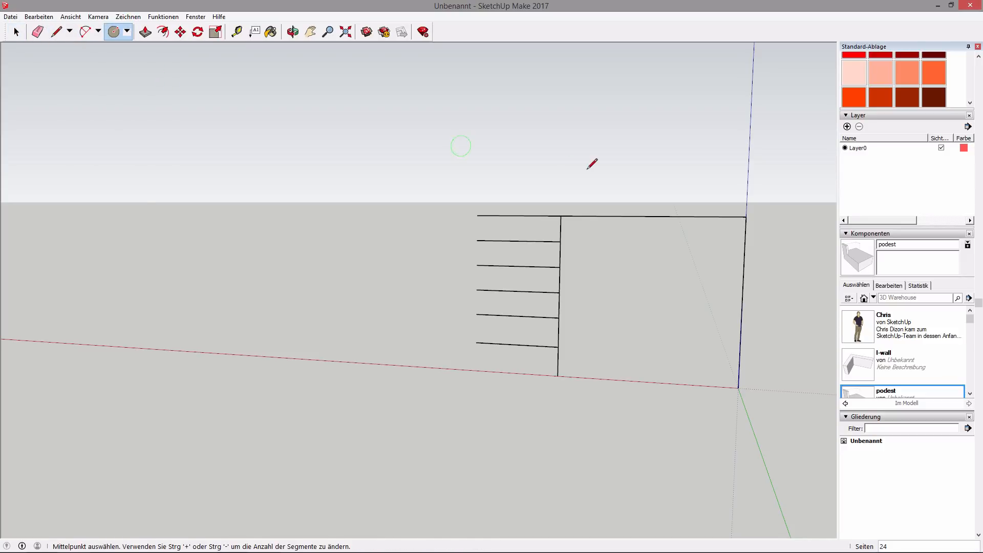
middle_drag(508, 206, 829, 222)
middle_drag(487, 239, 670, 241)
scroll(512, 210, up, 5)
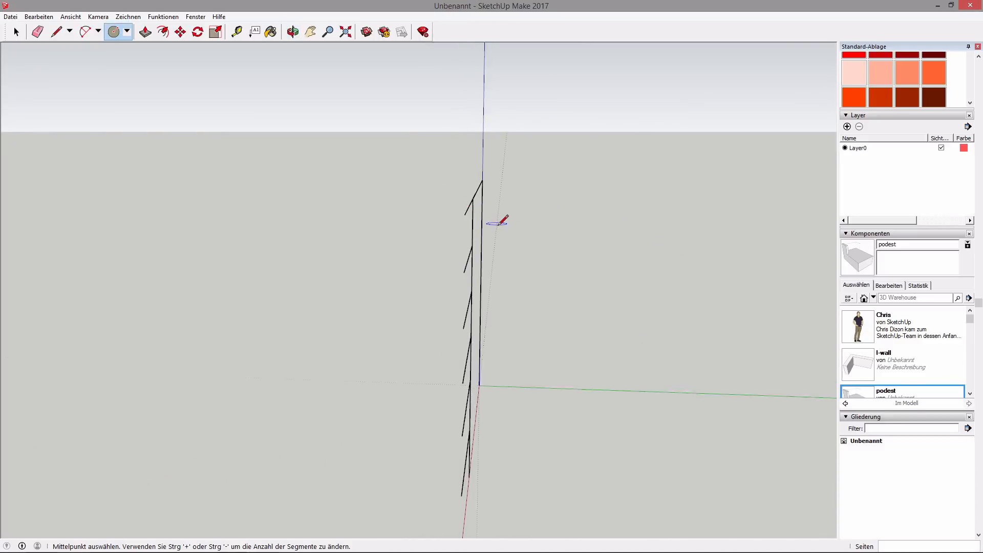
scroll(486, 169, up, 5)
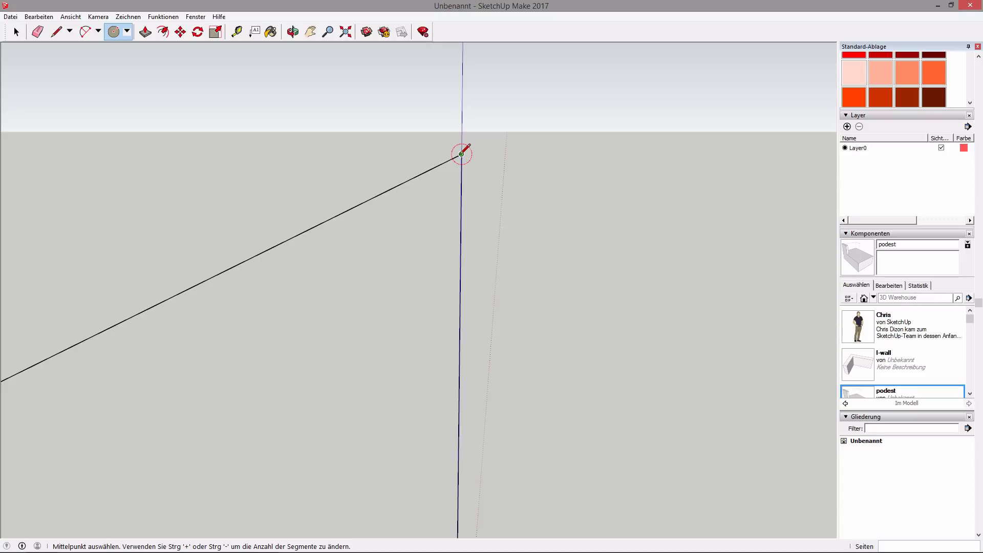
click(462, 154)
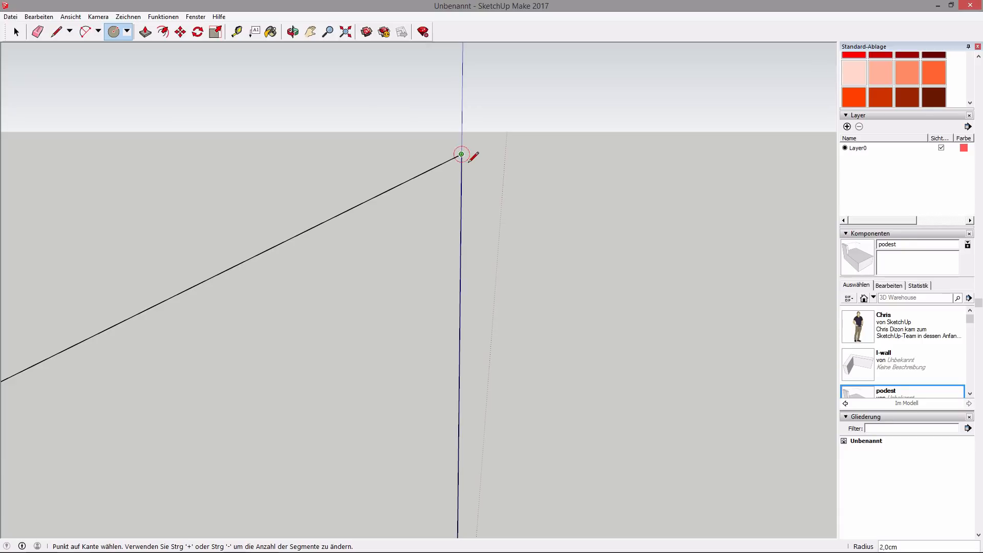
text(2.1)
key(Return)
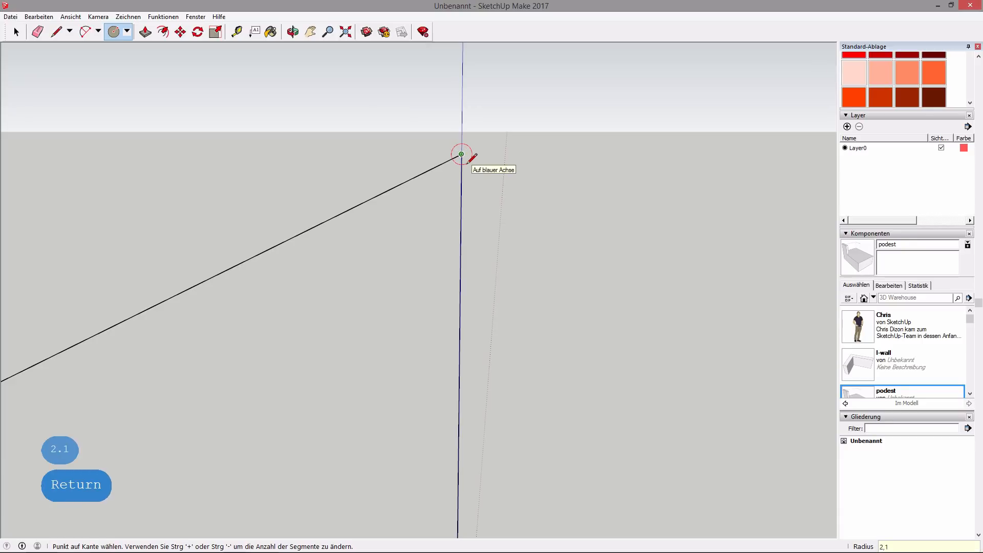
Step: Draw a circle of radius 2.1 cm perpendicular to the red axis where the second bar meets the vertical divider
shift+middle_drag(461, 329, 467, 268)
scroll(469, 268, down, 3)
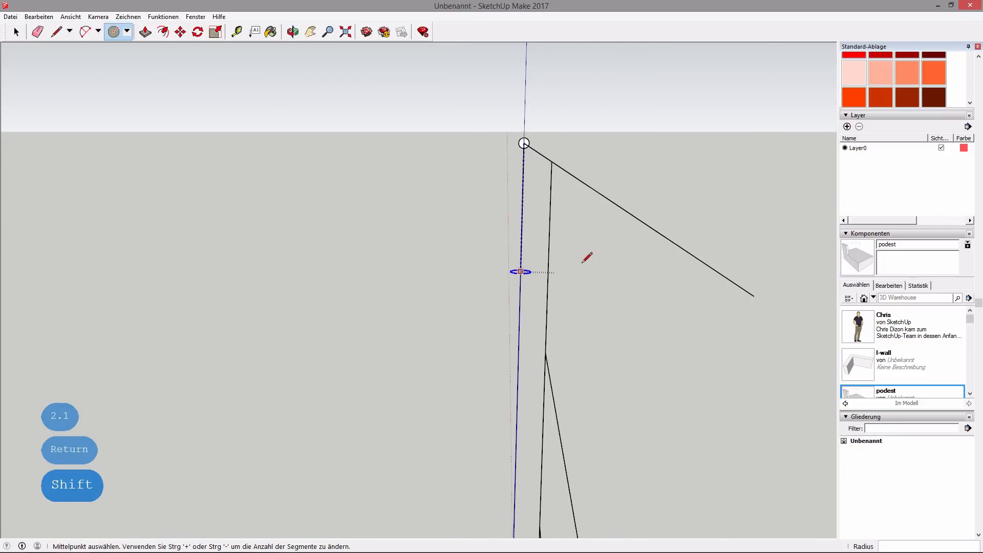
mouse_move(600, 362)
middle_down()
mouse_move(531, 343)
mouse_move(457, 354)
middle_up()
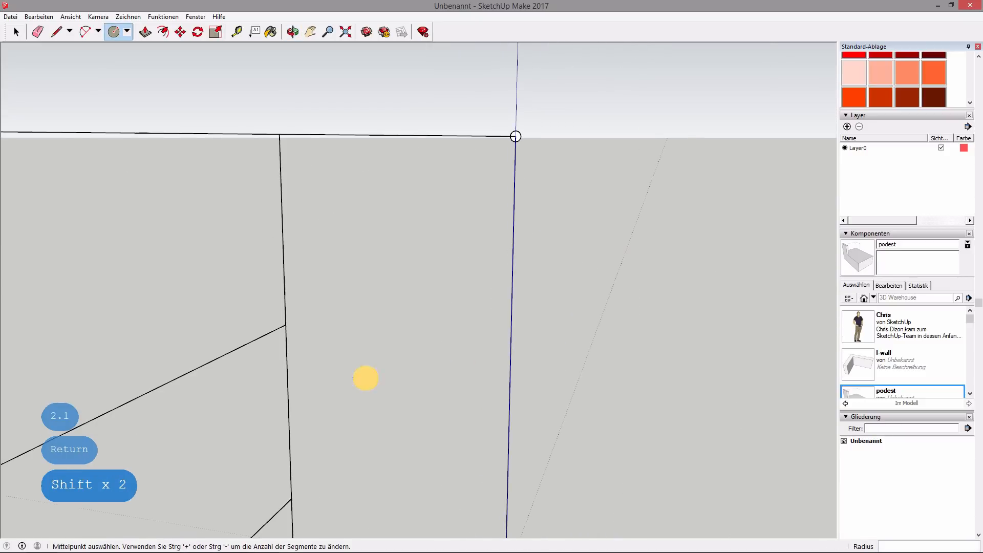
middle_drag(367, 377, 424, 352)
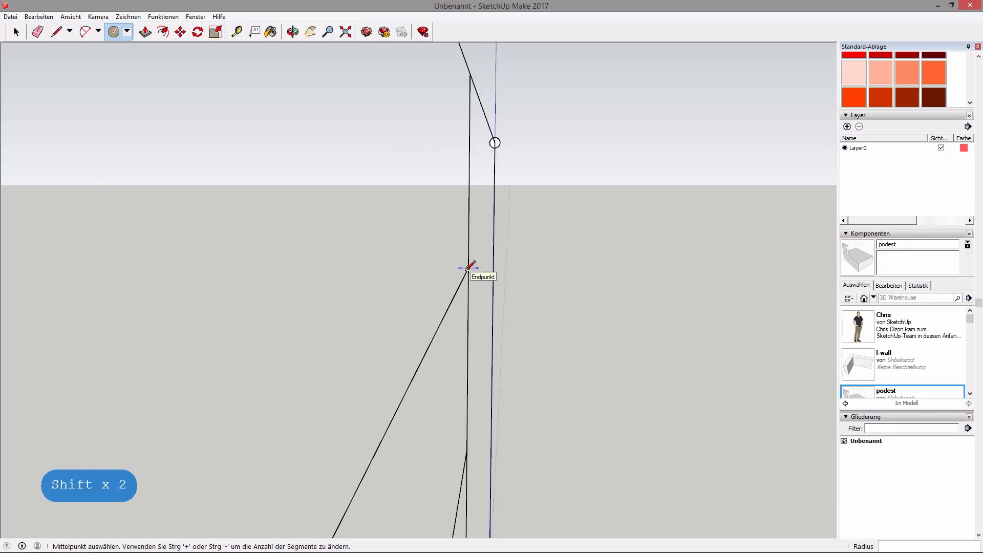
key(Right)
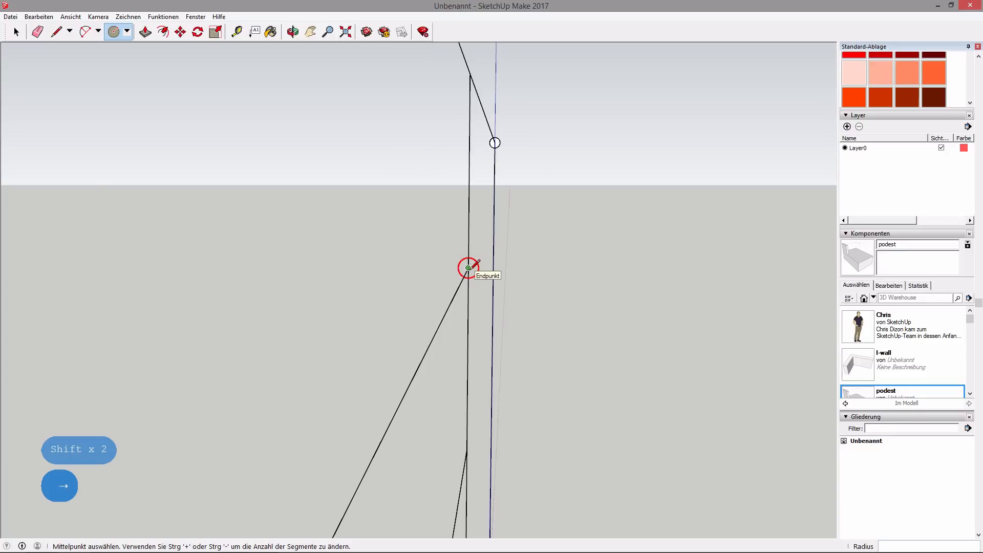
click(469, 268)
text(2,1)
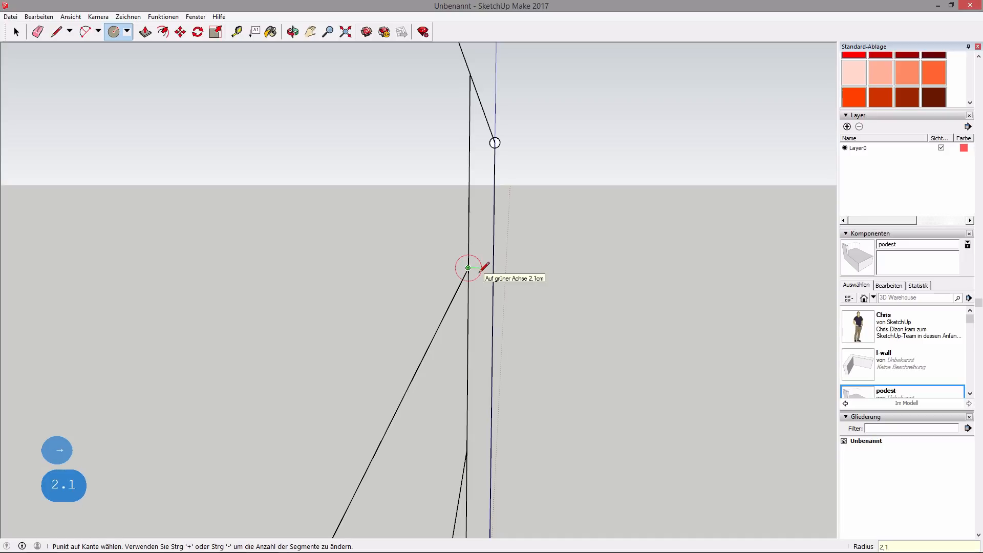
key(Return)
Step: Draw a circle of radius 2.1 cm perpendicular to the red axis where the third bar meets the divider
mouse_move(542, 462)
shift+middle_down()
mouse_move(558, 301)
mouse_move(526, 396)
shift+middle_up()
key(shift)
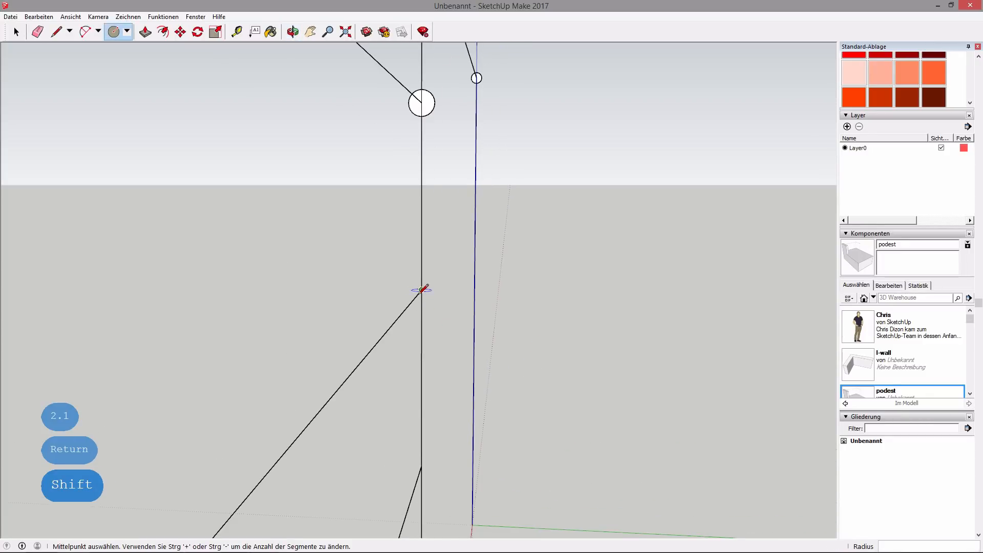
key(Down)
key(Right)
click(422, 290)
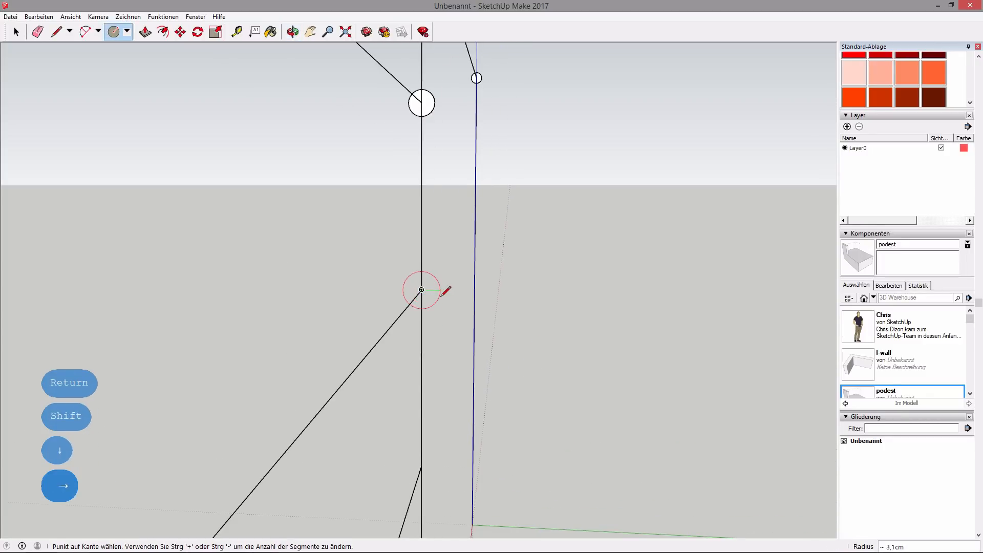
text(2.1)
key(Return)
Step: Draw a circle of radius 2.1 cm perpendicular to the red axis where the fourth bar meets the divider
text(3)
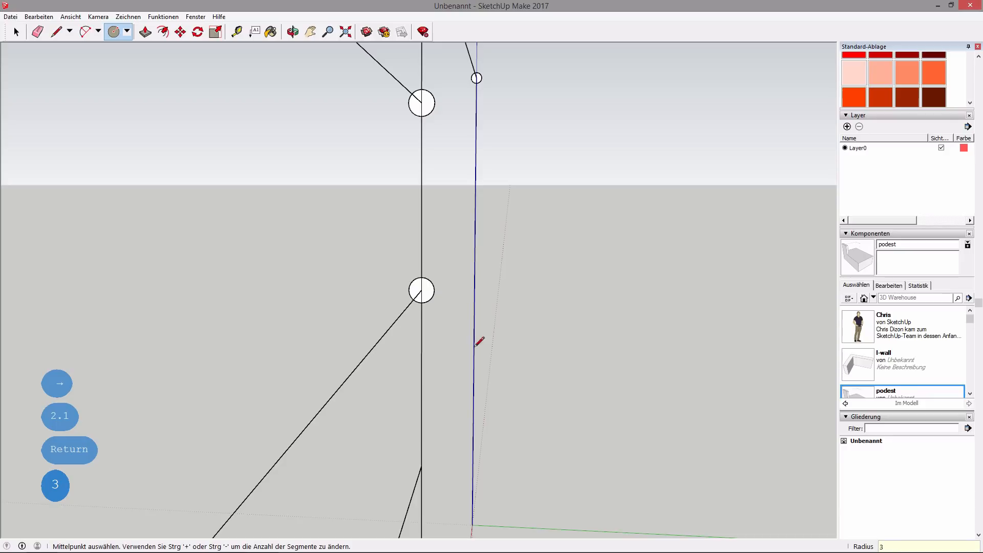
shift+middle_drag(497, 389, 491, 256)
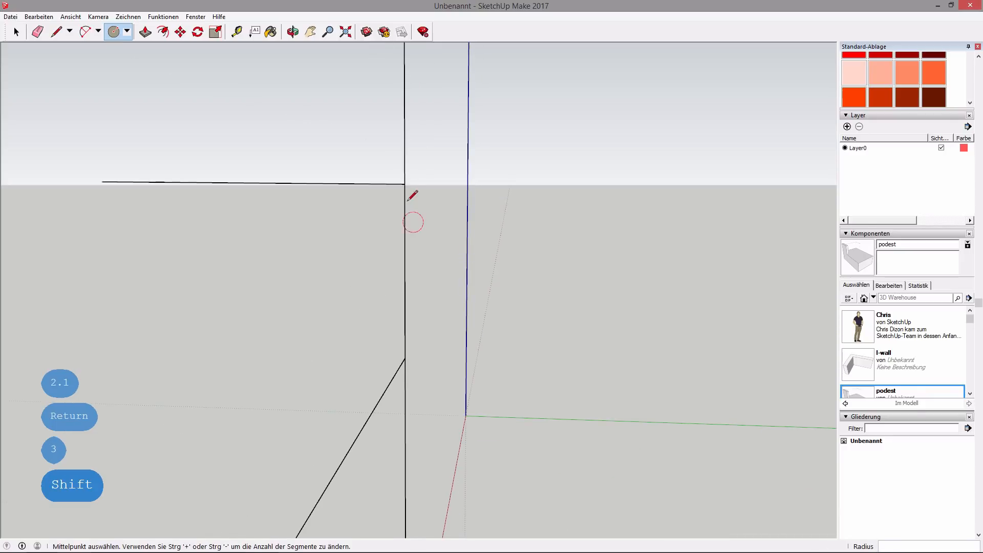
click(404, 185)
text(2.1)
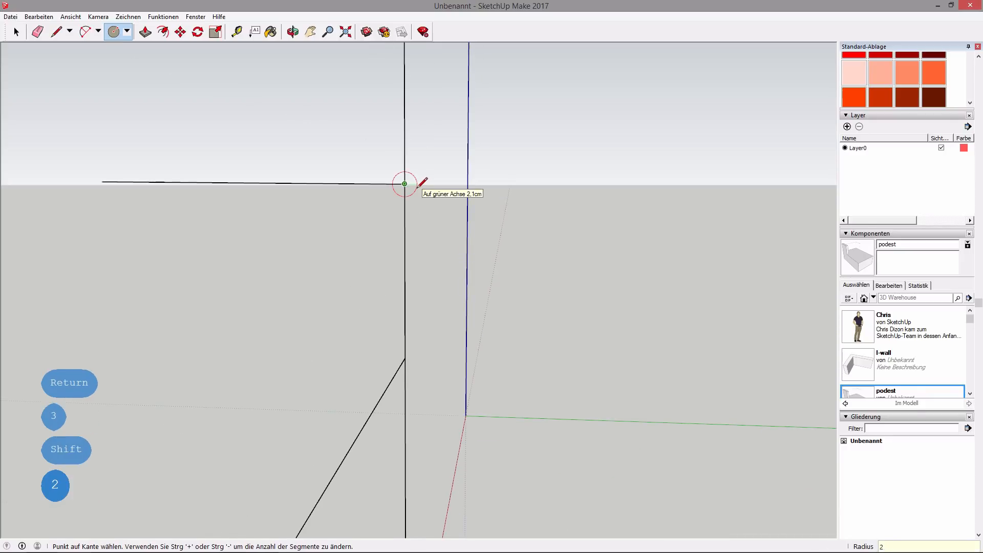
key(Return)
Step: Draw a circle of radius 2.13 cm perpendicular to the red axis where the fifth bar meets the divider
shift+middle_drag(424, 374, 421, 281)
key(Right)
click(407, 270)
text(2,13)
key(Return)
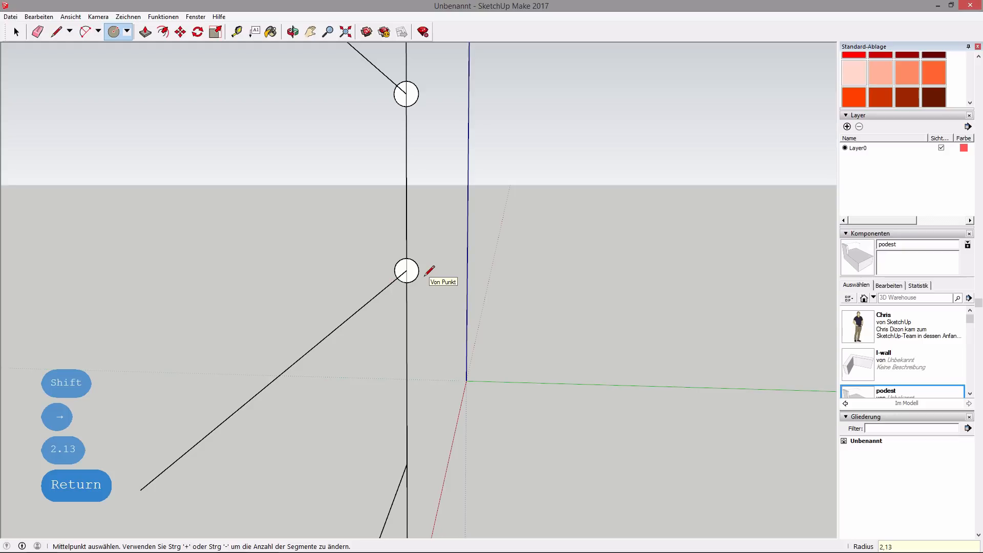
Step: Draw a circle of radius 2.1 cm perpendicular to the red axis where the lowest bar meets the divider
shift+middle_drag(457, 342, 438, 247)
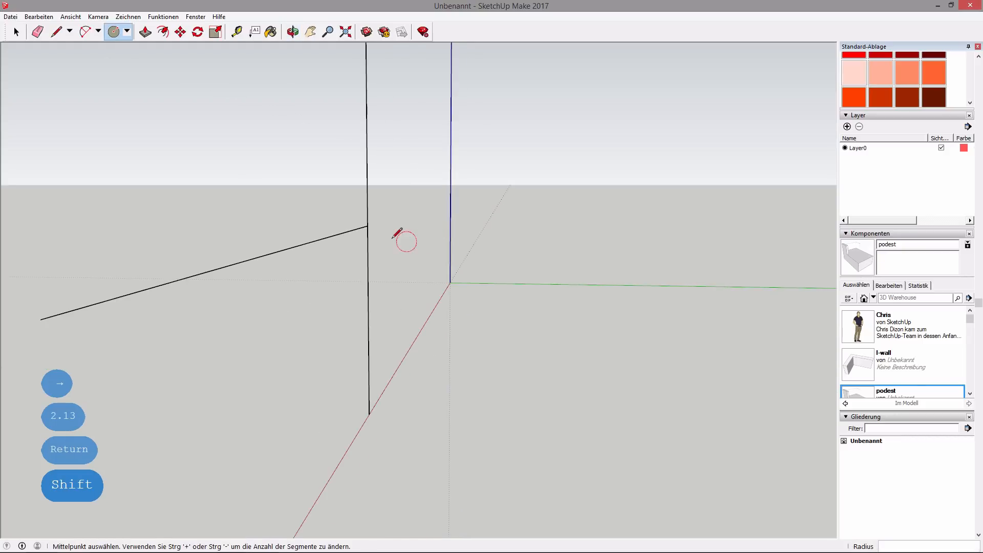
click(368, 226)
text(2,1)
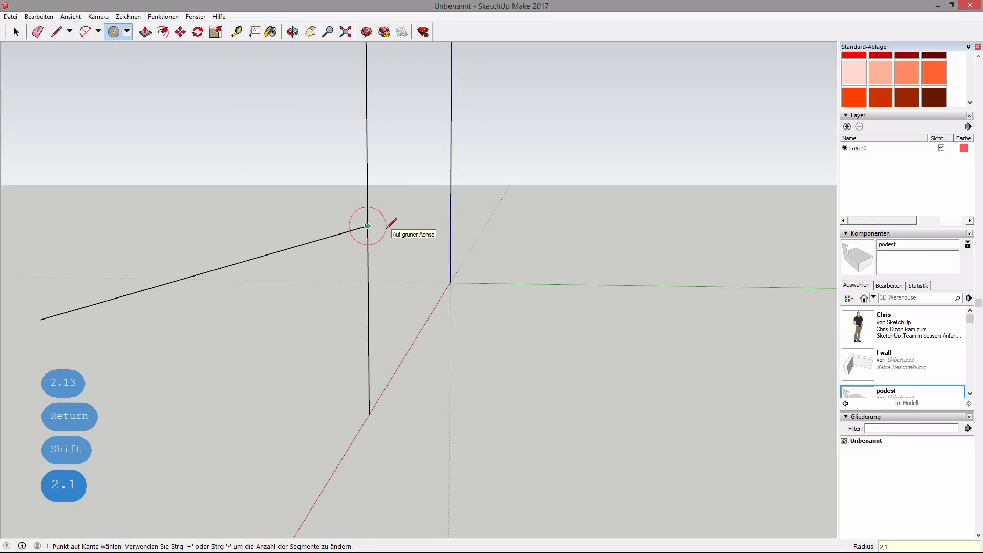
key(Return)
scroll(394, 225, down, 3)
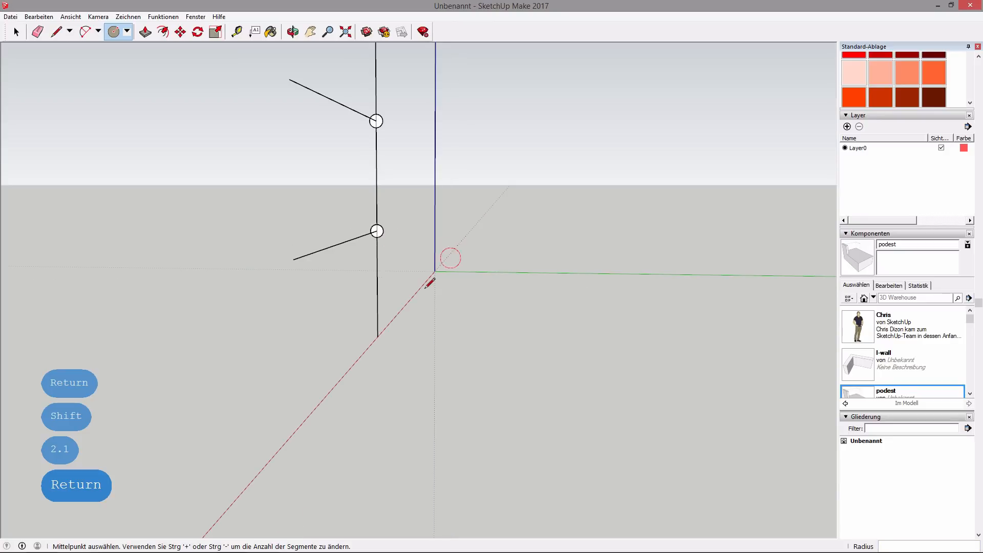
Step: Extrude the top bar's circle 300 cm along its line to the free end
shift+middle_drag(380, 308, 385, 499)
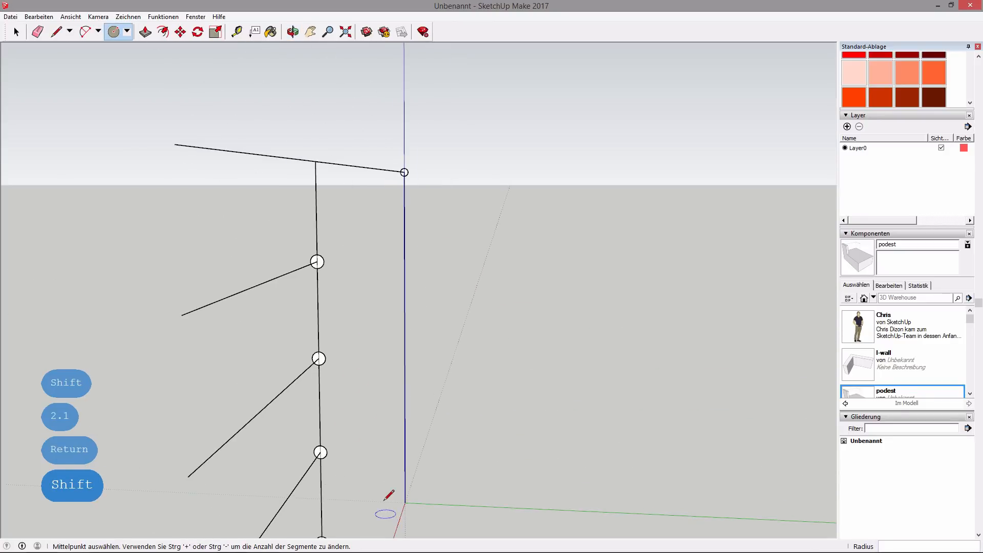
key(p)
click(406, 176)
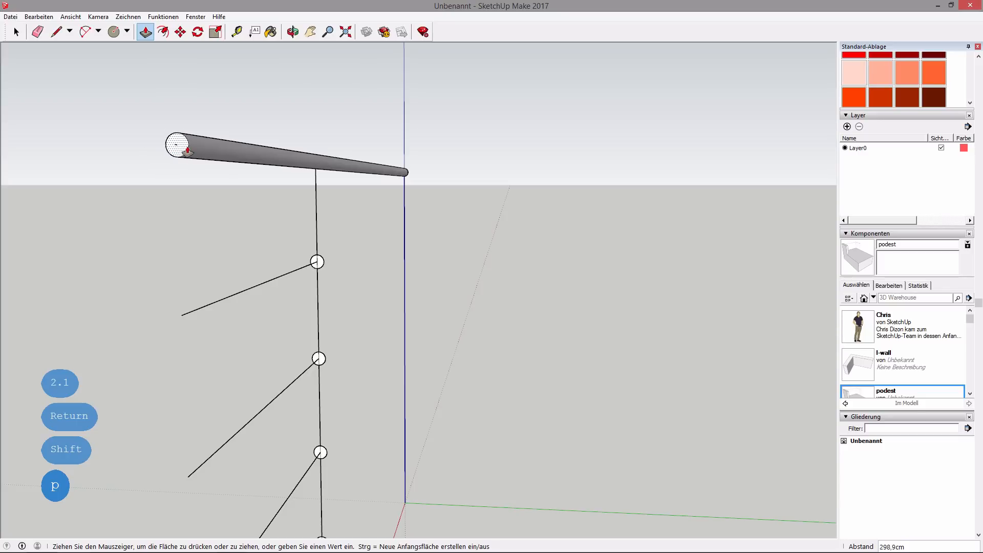
key(Escape)
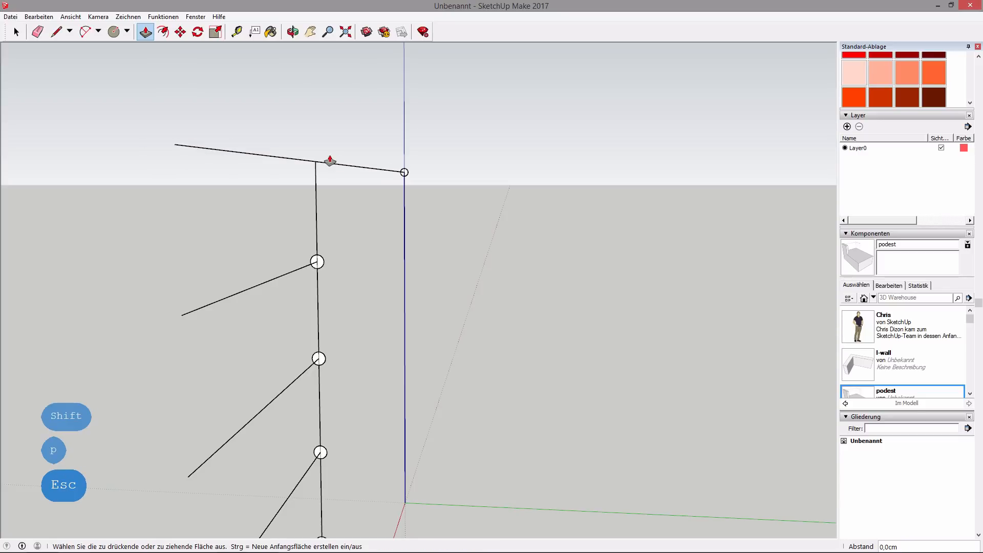
click(403, 175)
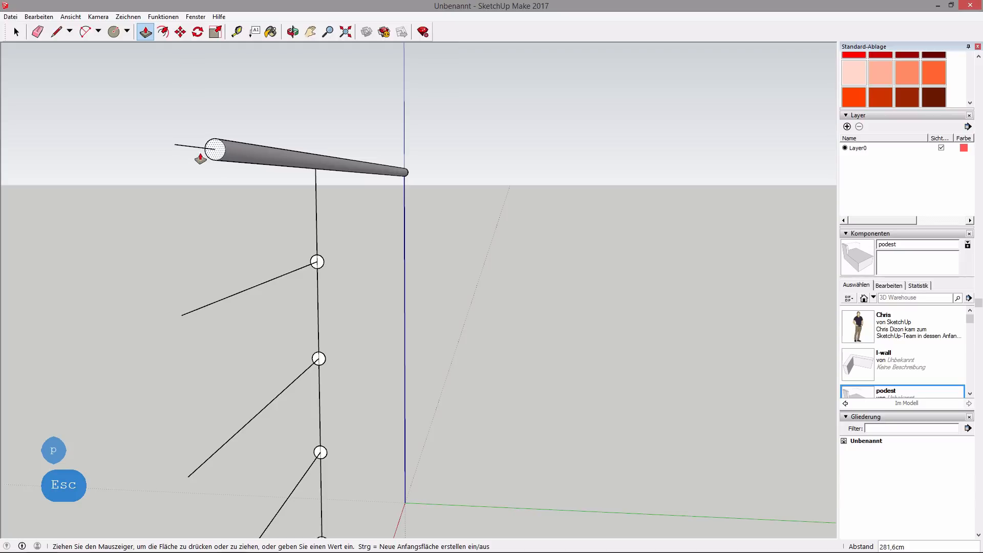
click(175, 148)
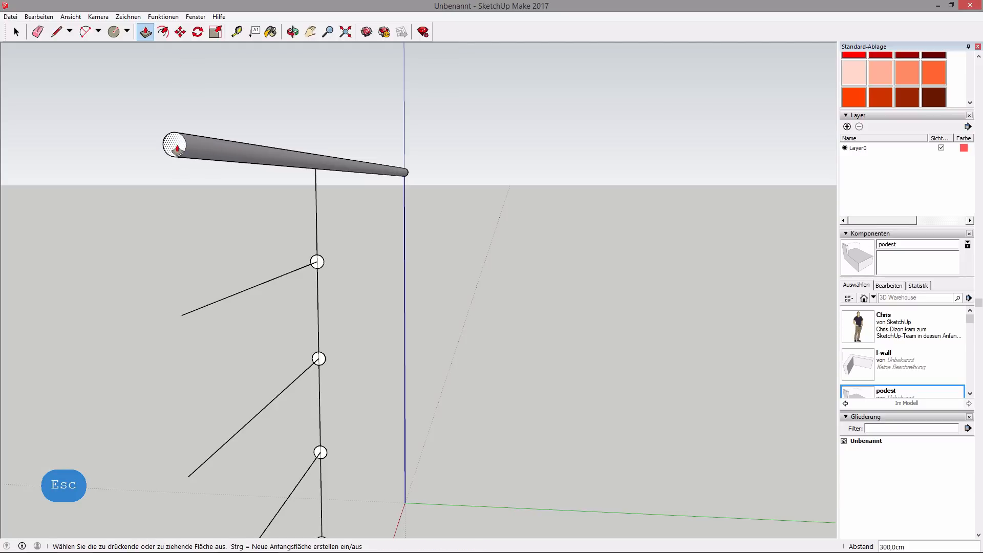
click(320, 263)
key(Escape)
key(Escape)
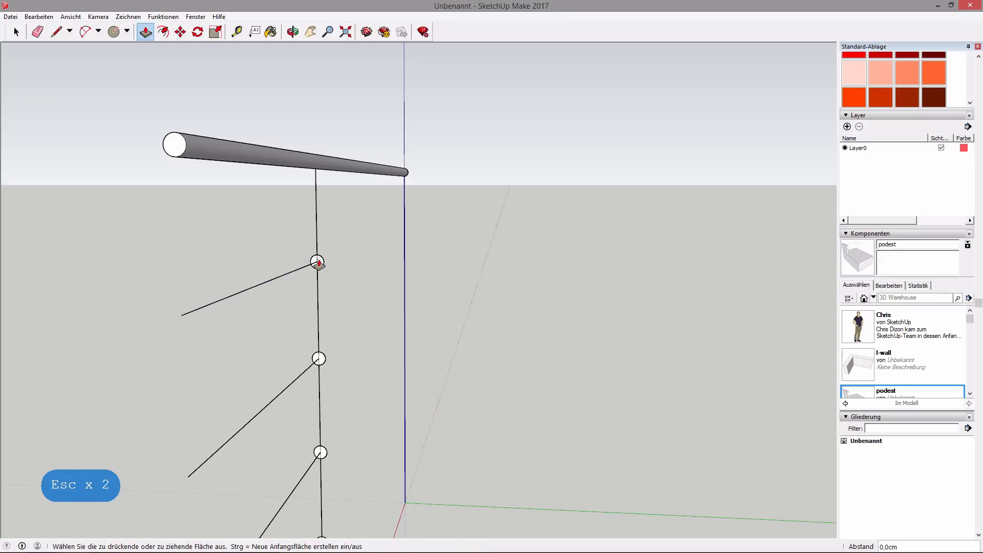
key(shift)
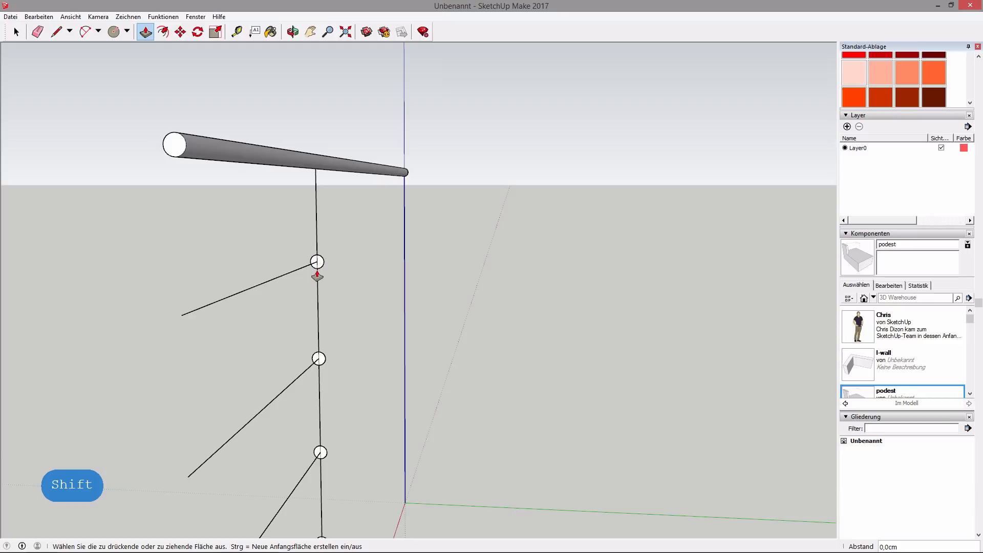
drag(316, 262, 332, 249)
key(Escape)
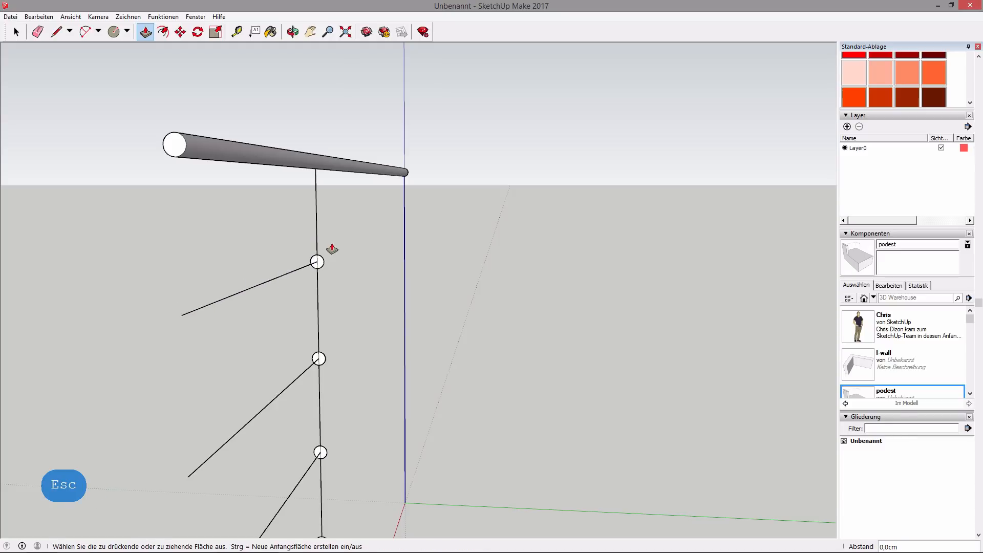
Step: Erase the divider segments that run through the circles of the second and third bars
click(37, 32)
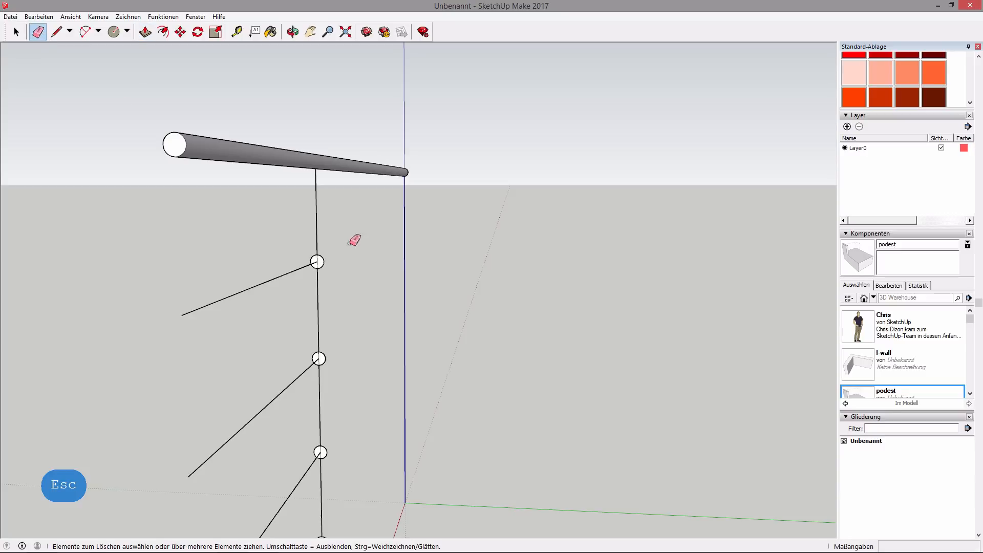
scroll(319, 263, up, 5)
click(315, 255)
click(313, 276)
scroll(367, 278, down, 5)
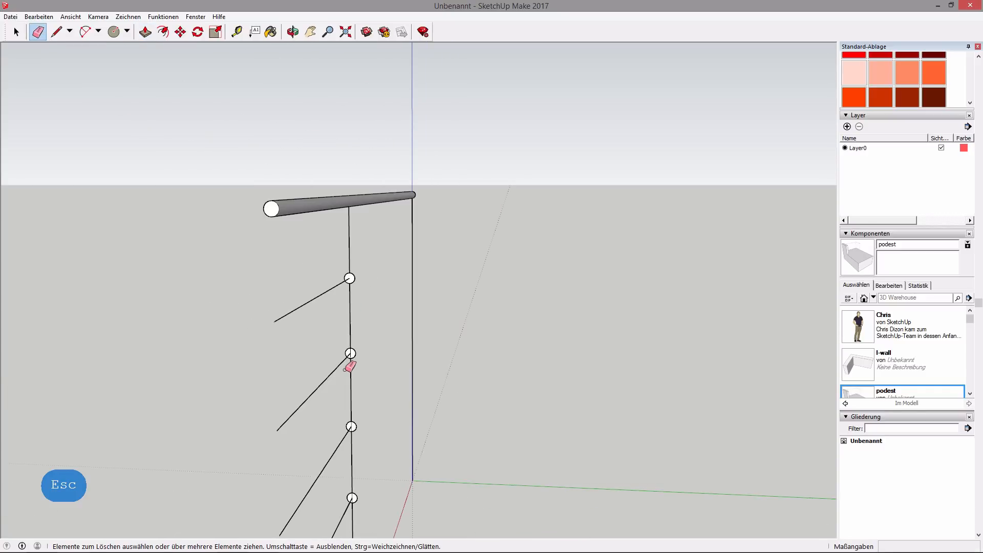
scroll(350, 367, up, 5)
click(372, 244)
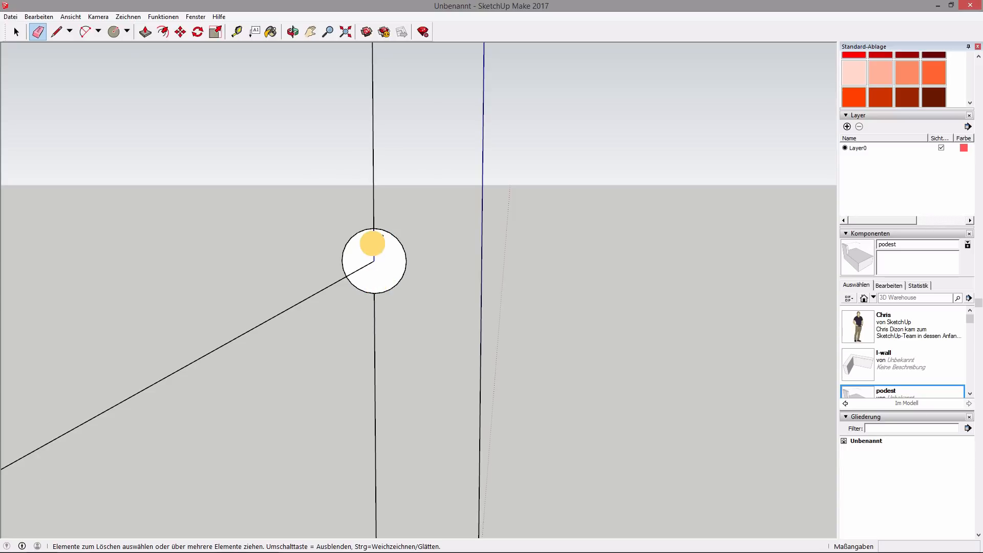
scroll(412, 329, down, 5)
Step: Erase the divider segments that run through the circles of the lower bars
scroll(426, 463, up, 6)
drag(383, 357, 386, 382)
scroll(415, 460, down, 6)
middle_drag(435, 353, 365, 336)
scroll(433, 351, up, 5)
click(411, 334)
drag(414, 357, 410, 357)
scroll(455, 252, down, 5)
shift+middle_drag(475, 264, 445, 410)
shift+middle_drag(455, 252, 440, 300)
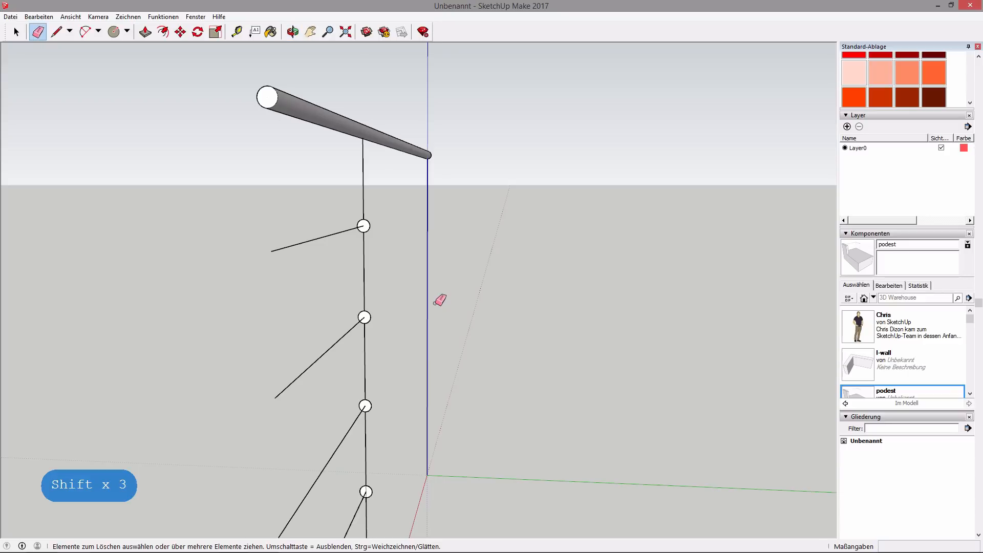
Step: Extrude the circles of the second and third bars along their lines to the free ends
key(p)
drag(362, 226, 272, 256)
drag(364, 318, 275, 400)
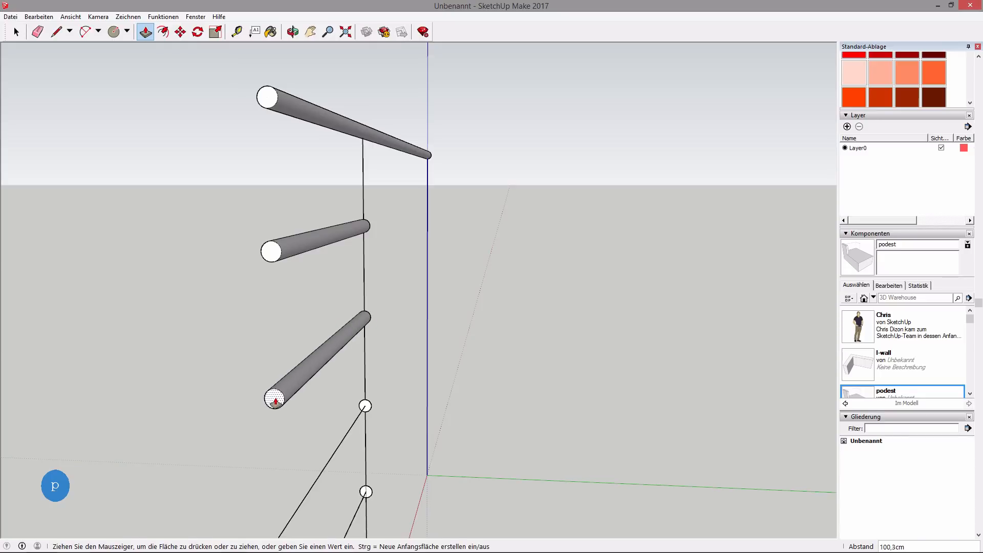
scroll(275, 400, up, 4)
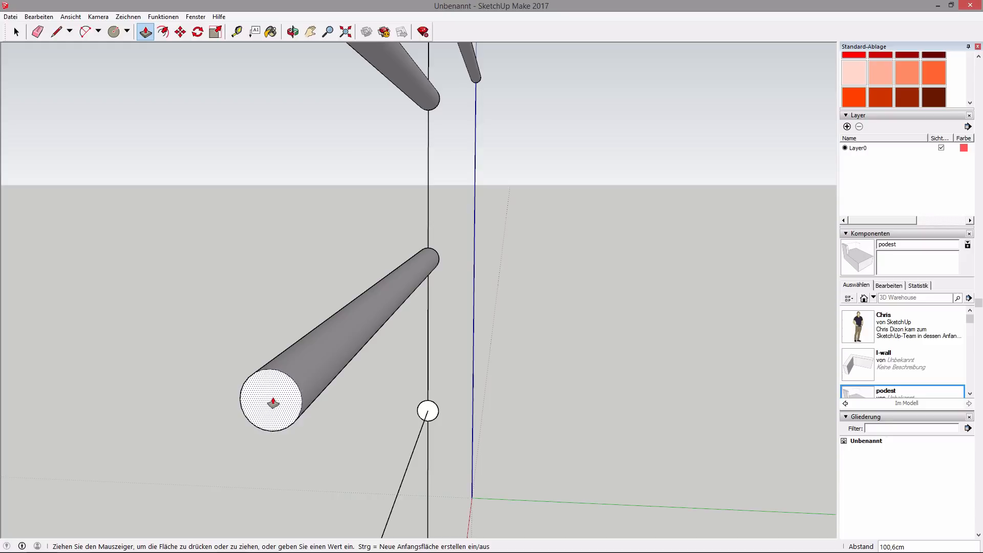
key(Escape)
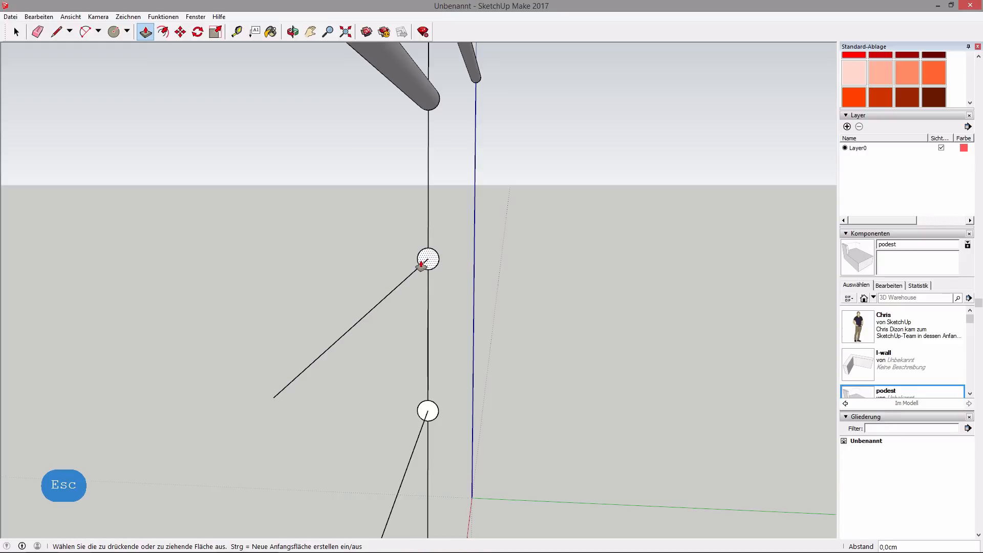
drag(420, 266, 298, 407)
Step: Extrude the fourth bar's circle along its line to the free end
shift+middle_drag(440, 380, 417, 292)
click(416, 290)
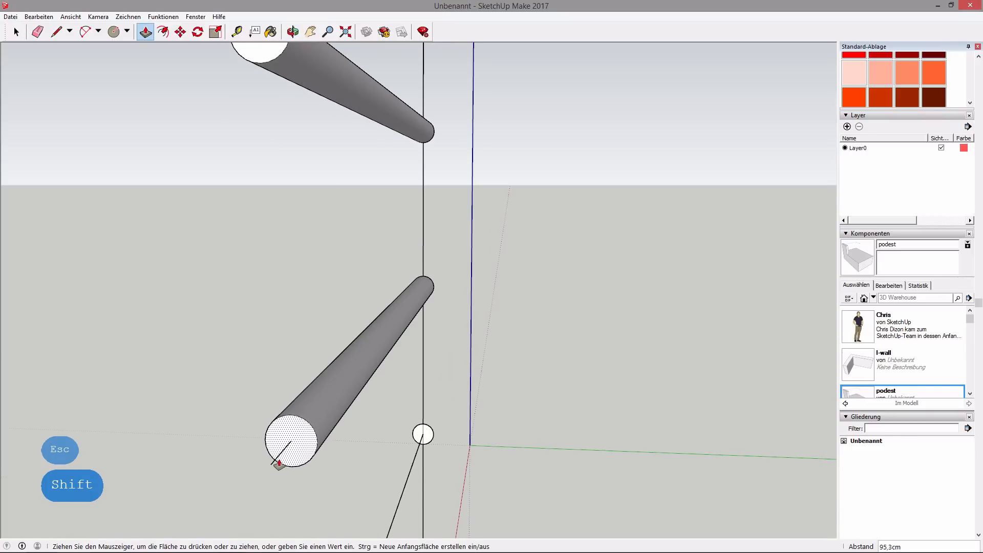
click(272, 468)
shift+middle_drag(508, 417, 491, 349)
click(380, 222)
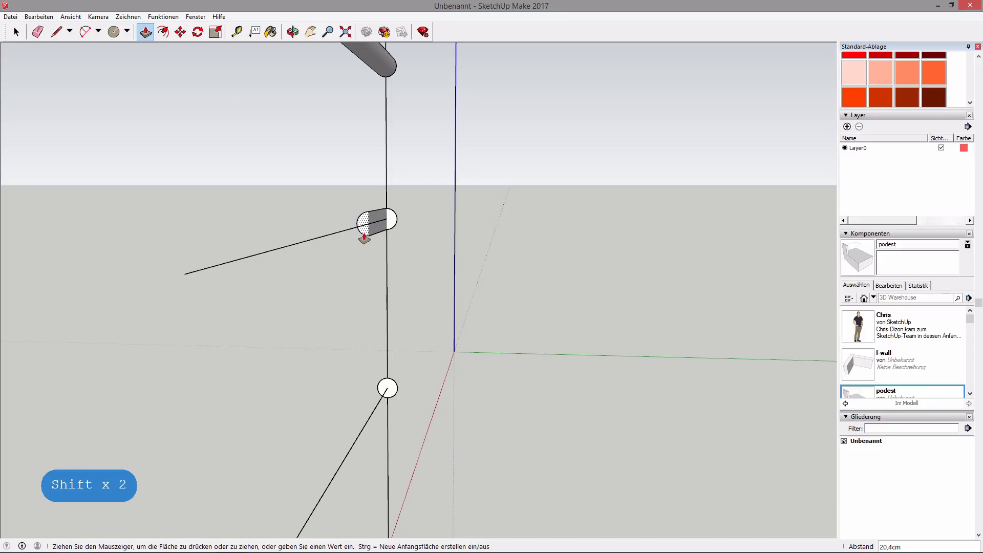
key(Escape)
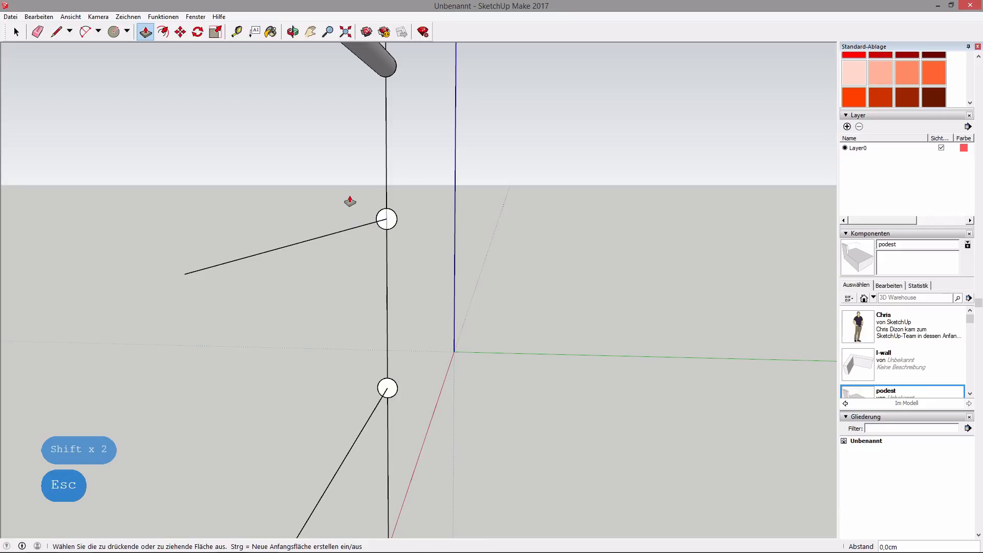
click(38, 32)
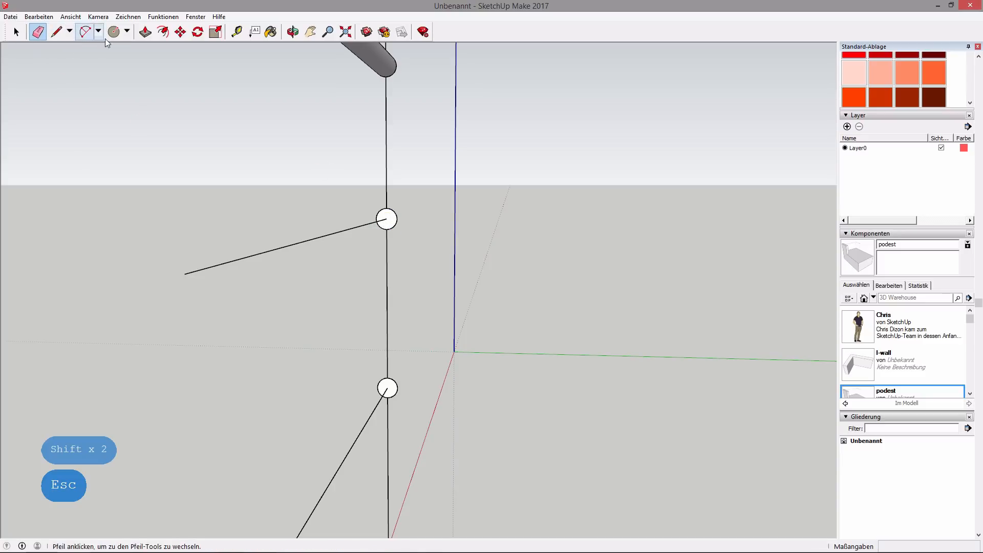
key(p)
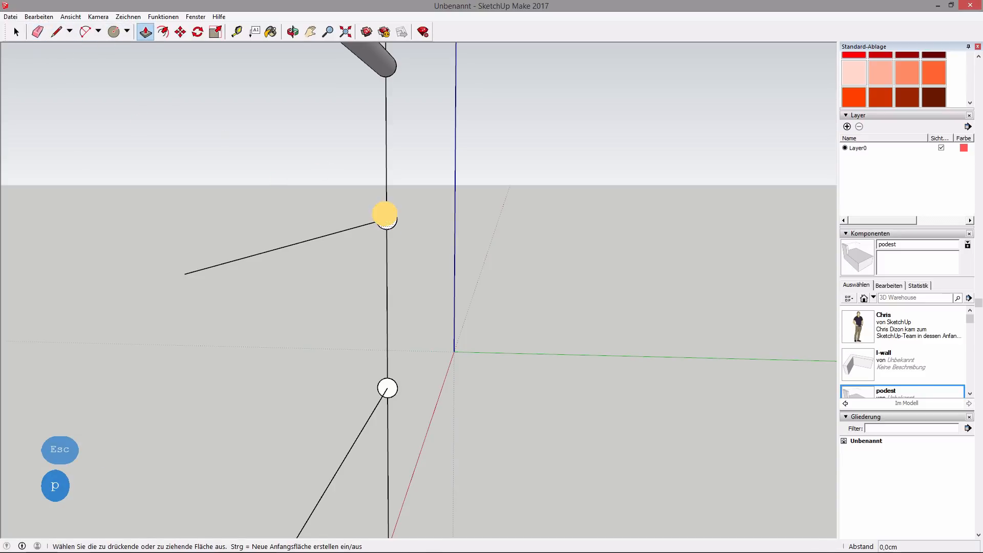
Step: Extrude the circles of the two lowest bars 100 cm along their lines to the free ends
click(386, 219)
click(184, 278)
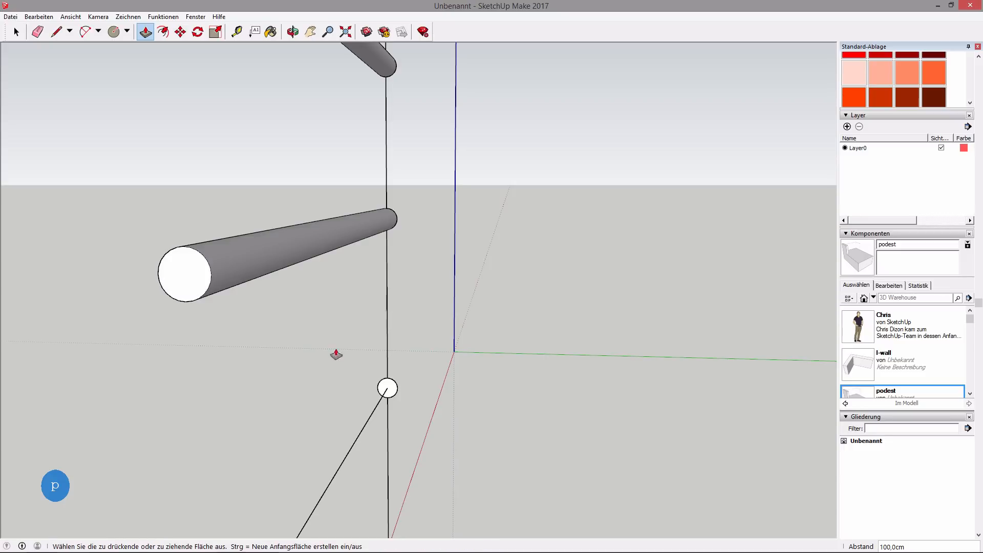
shift+middle_drag(434, 414, 444, 307)
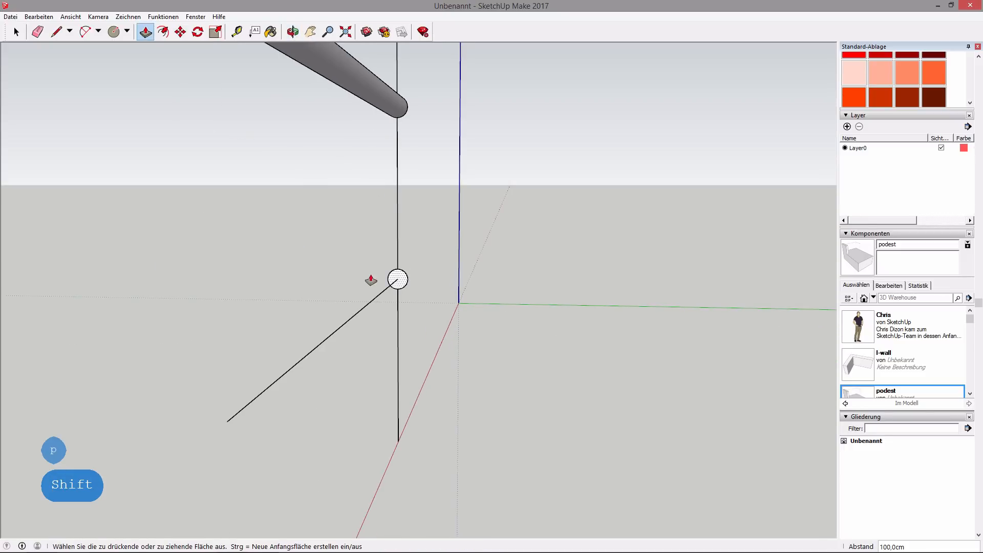
click(387, 285)
click(227, 425)
scroll(500, 366, down, 4)
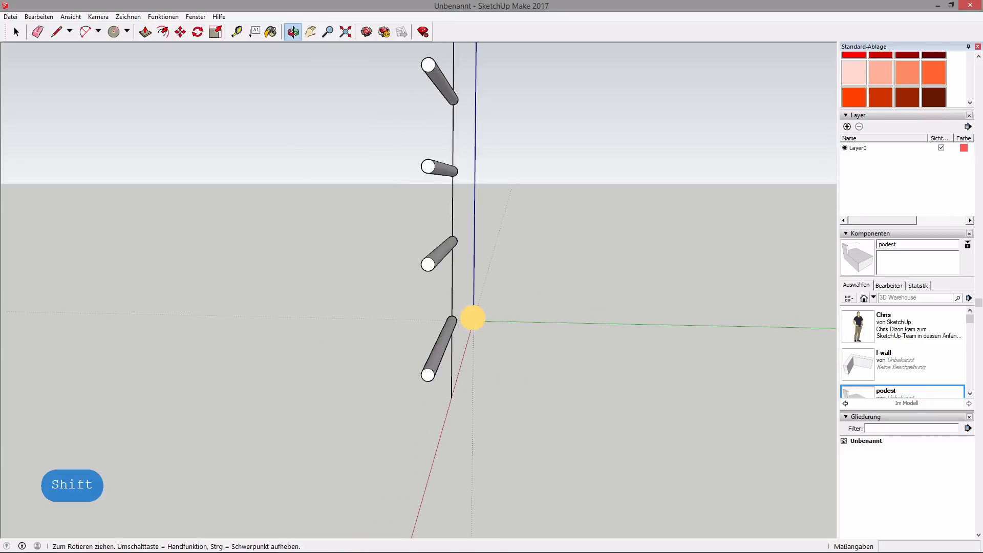
middle_drag(472, 318, 247, 389)
scroll(332, 324, down, 4)
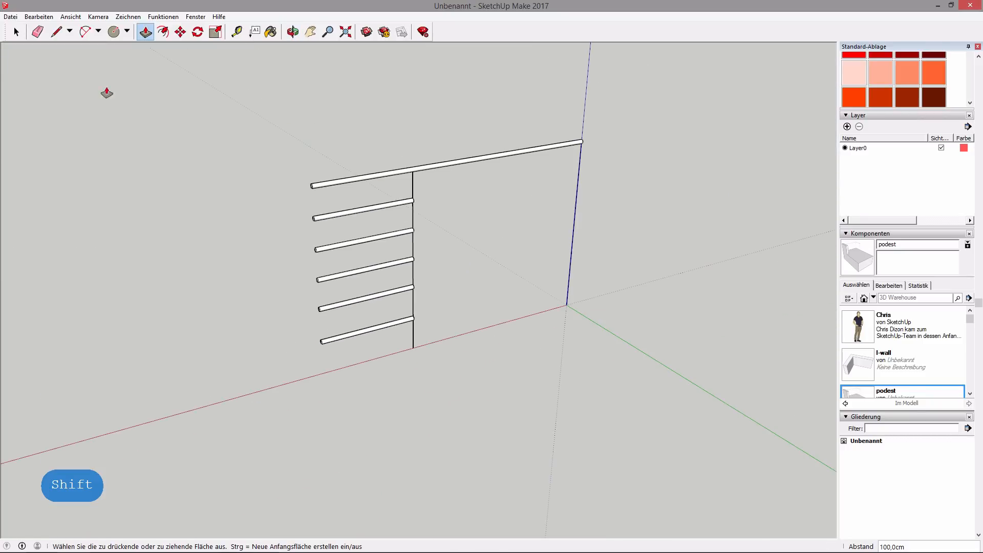
Step: Draw a circle with a 2.1 cm radius centred on the foot of the vertical divider line
click(114, 32)
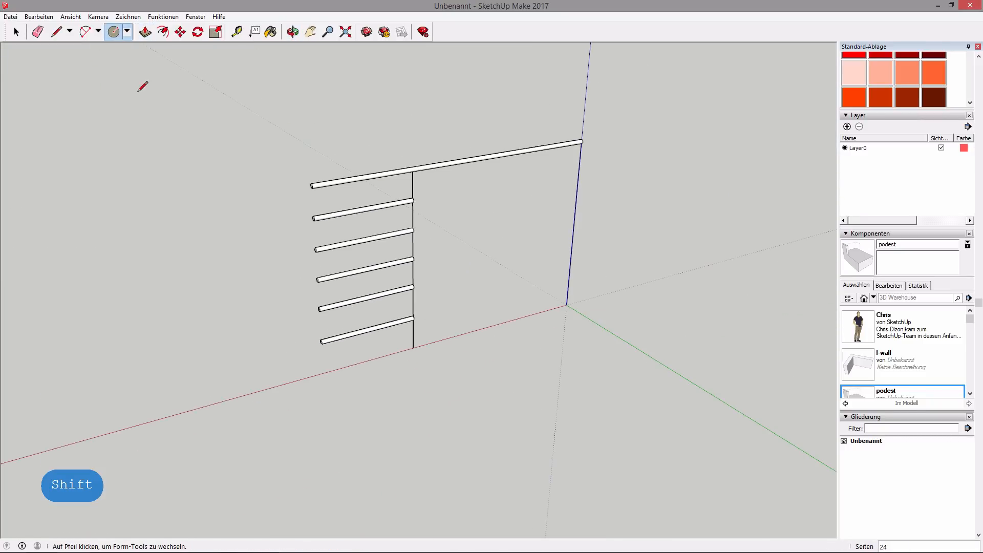
click(414, 348)
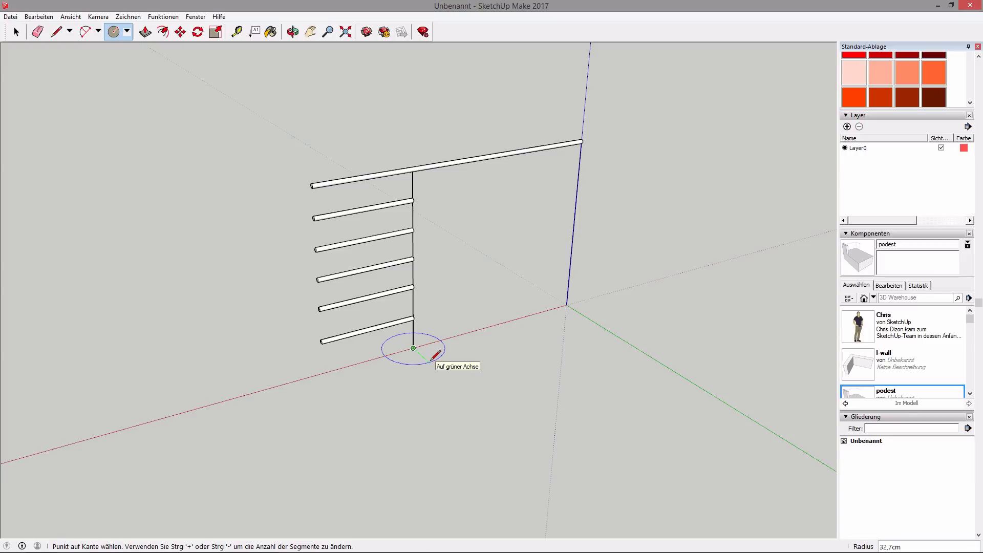
text(2.1)
key(Return)
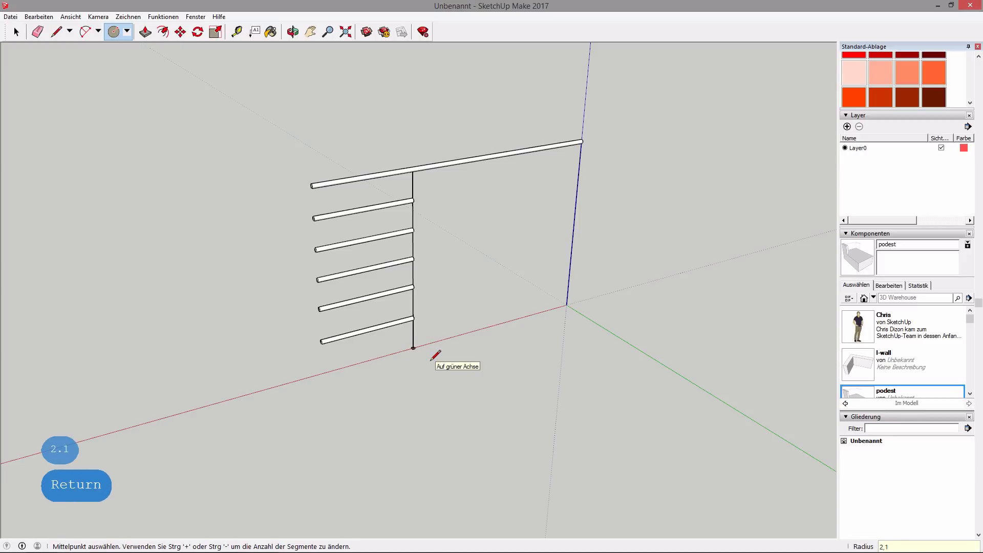
Step: Draw a circle with a 2.1 cm radius on the ground at the origin, centred on the outer post line
scroll(430, 360, up, 5)
shift+middle_drag(675, 225, 456, 405)
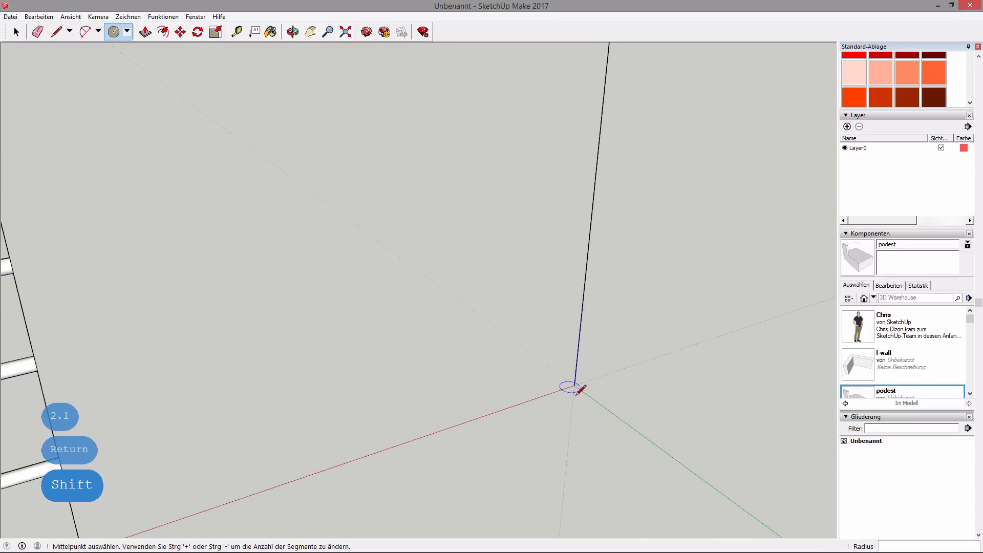
click(575, 385)
text(2.1)
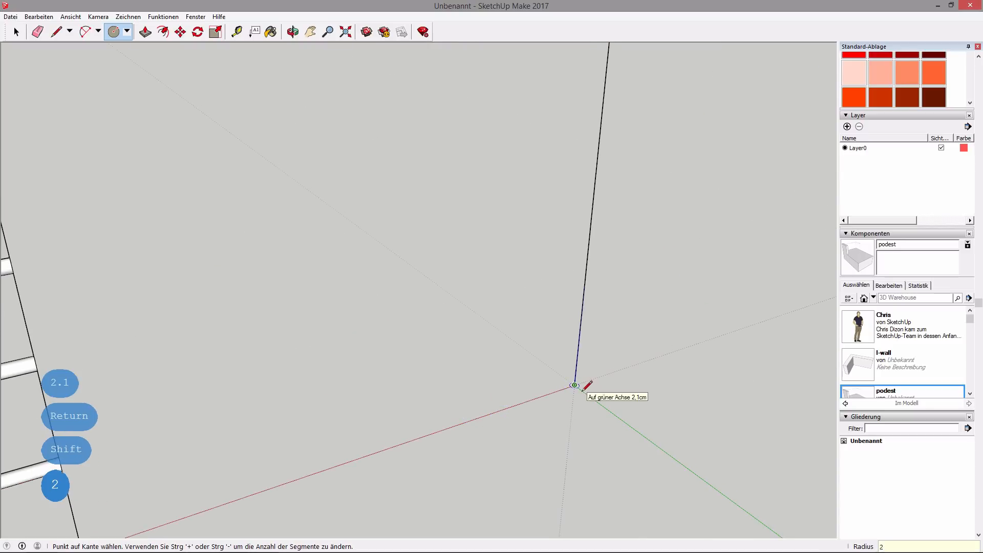
key(Return)
shift+middle_drag(303, 409, 378, 360)
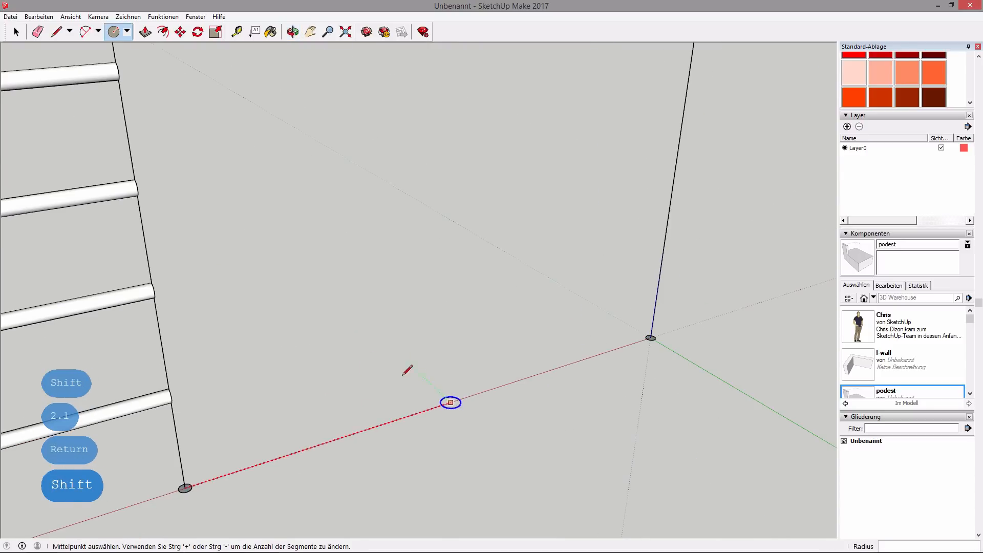
Step: Extrude the circle at the divider's foot upward along its line to the top bar
key(p)
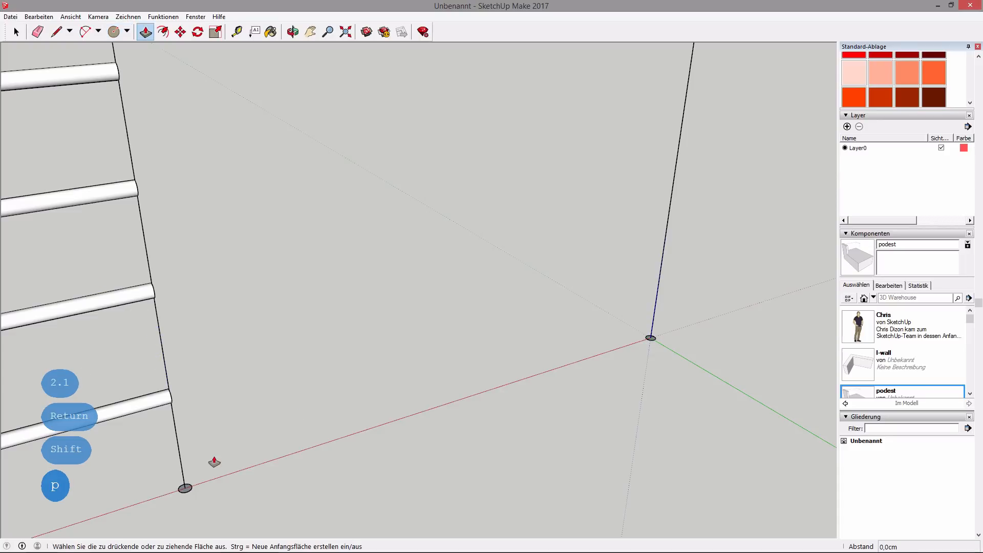
click(185, 490)
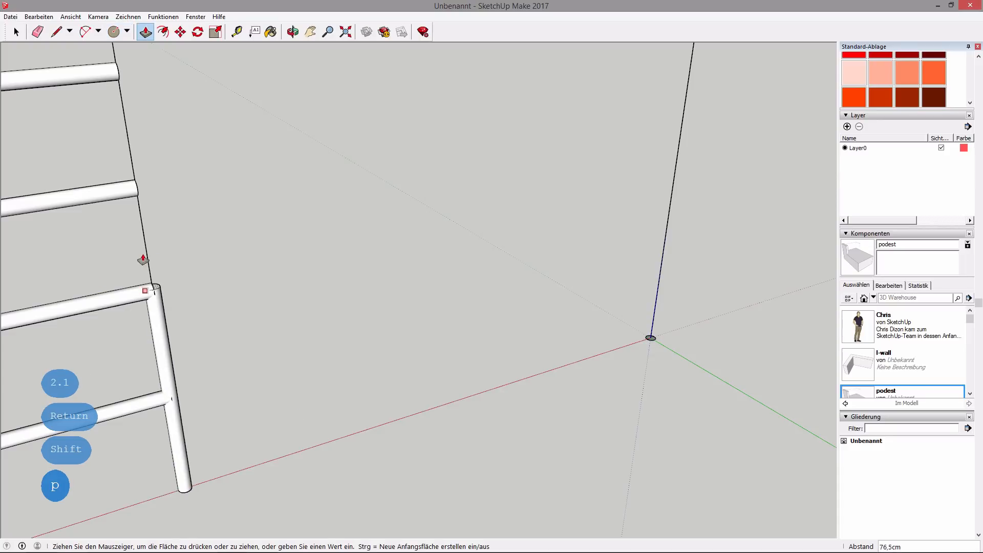
shift+middle_drag(141, 225, 249, 476)
click(205, 90)
Step: Extrude the circle at the origin 190.1 cm upward to the end of the top bar
shift+middle_drag(530, 256, 102, 192)
click(452, 461)
shift+middle_drag(438, 284, 425, 450)
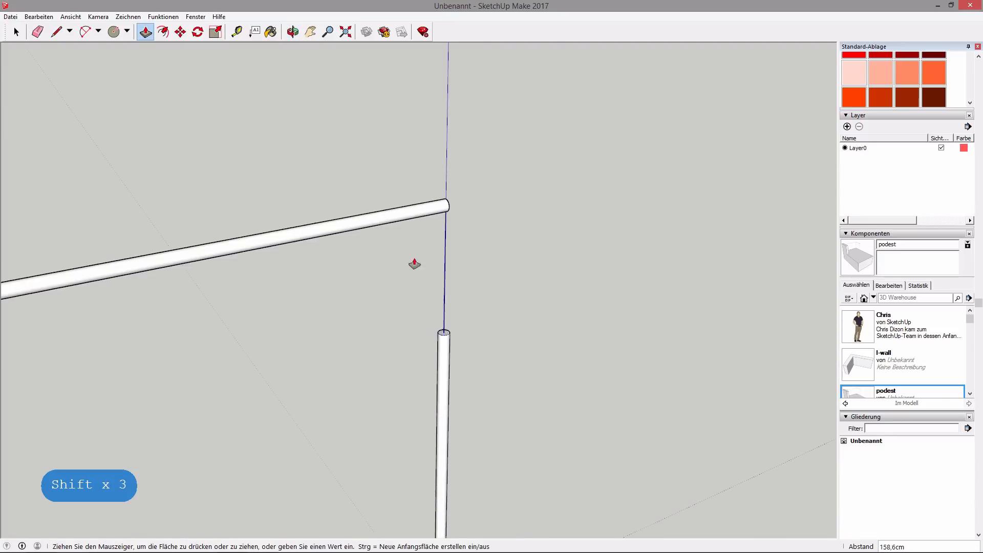
click(445, 209)
scroll(505, 304, down, 5)
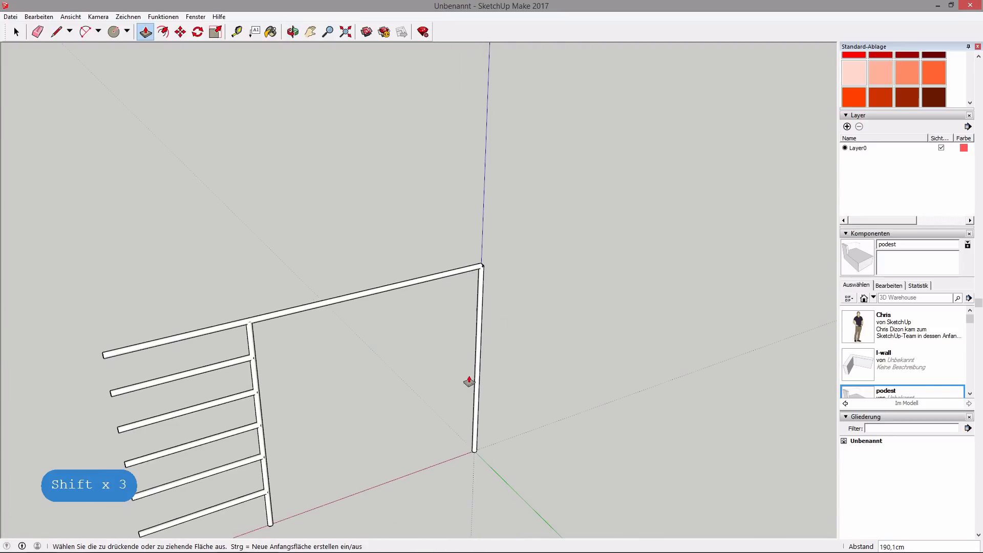
shift+middle_drag(371, 394, 412, 324)
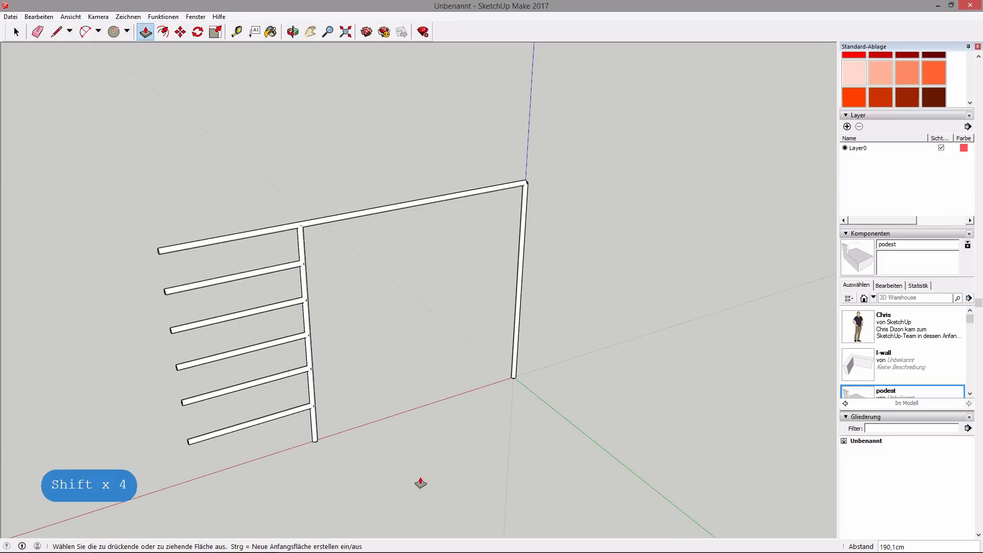
Step: Check the reference picture Offenbach-Entwurf_900x420.jpg in Windows-Fotoanzeige, and undo the outer post's extrusion back in SketchUp
click(263, 542)
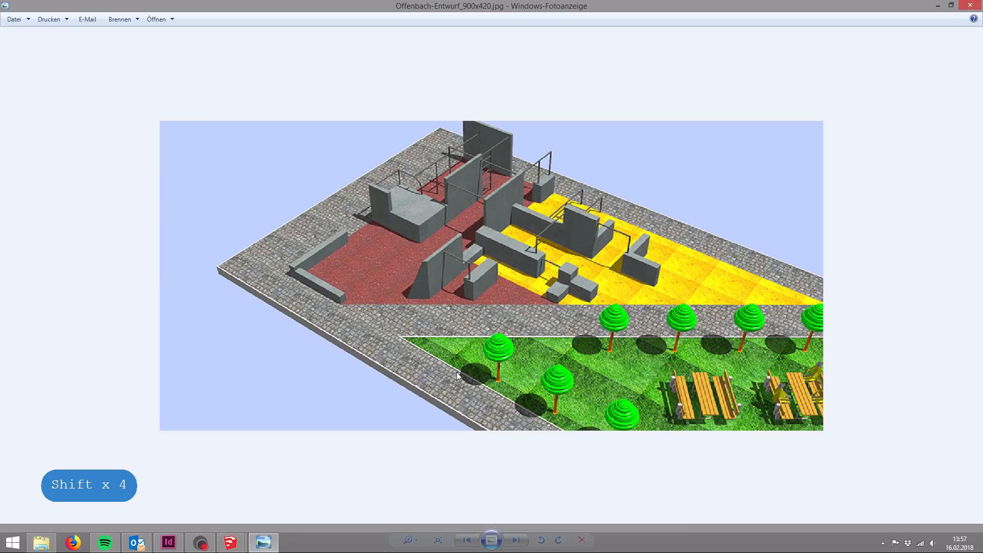
click(940, 6)
key(ctrl+z)
key(ctrl)
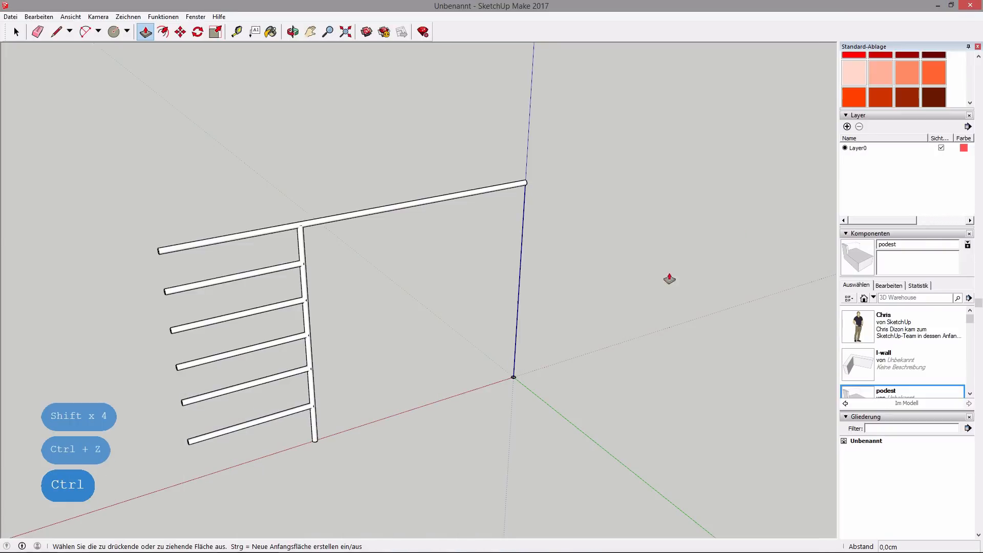
Step: Delete the outer post's vertical line and its base circle at the origin
click(16, 33)
drag(525, 393, 485, 347)
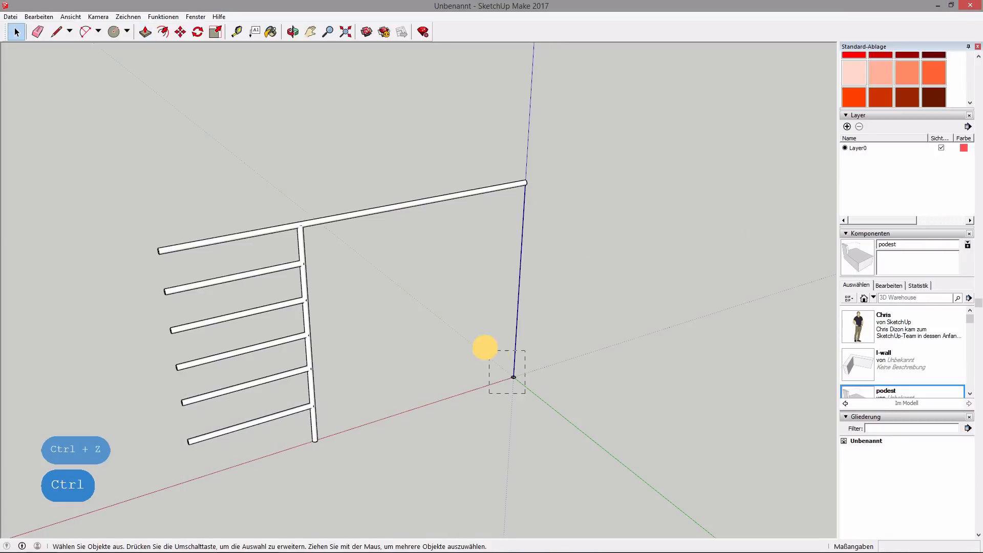
key(Delete)
scroll(527, 344, down, 3)
click(564, 425)
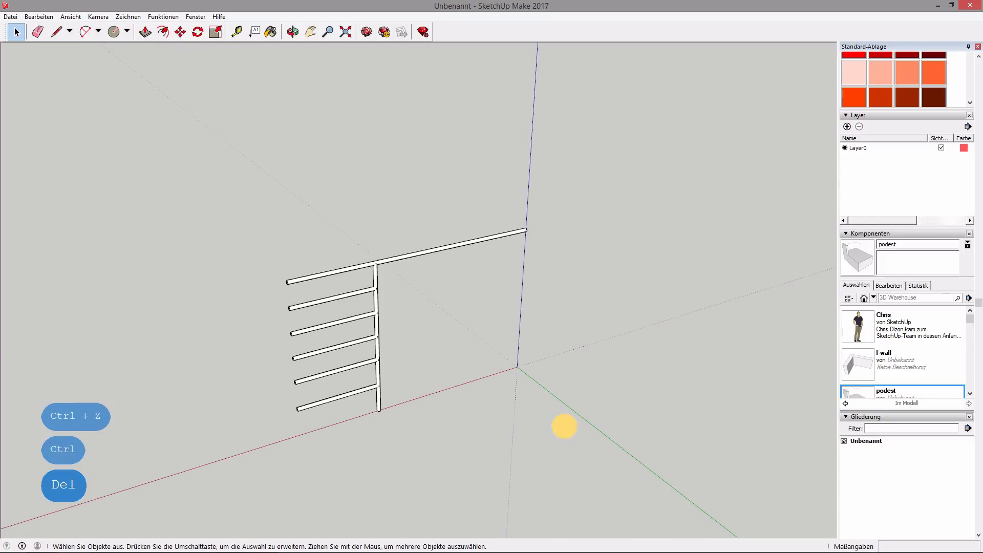
Step: Turn the whole bar frame into a component named ladder, and delete the placed instance from the model
drag(206, 183, 583, 442)
right_click(357, 341)
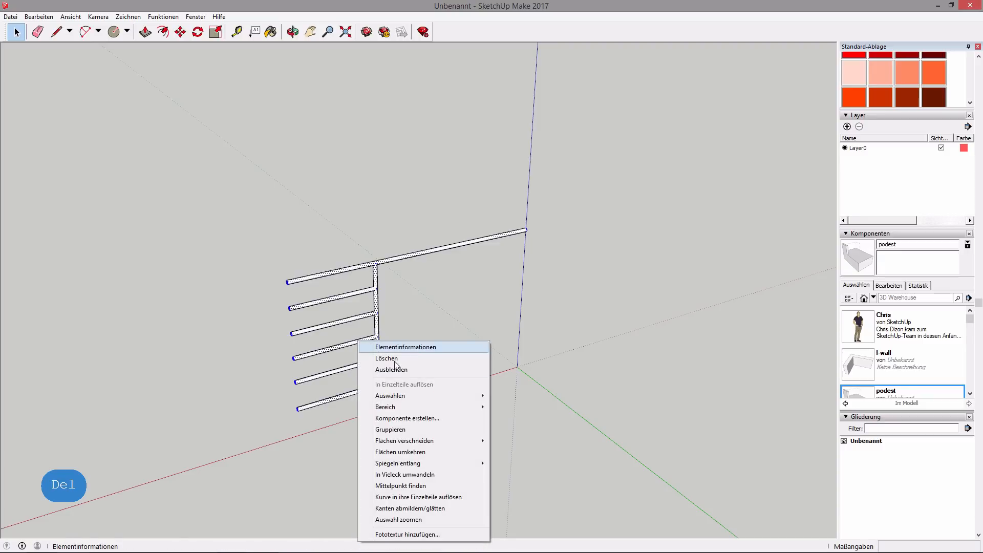
click(420, 419)
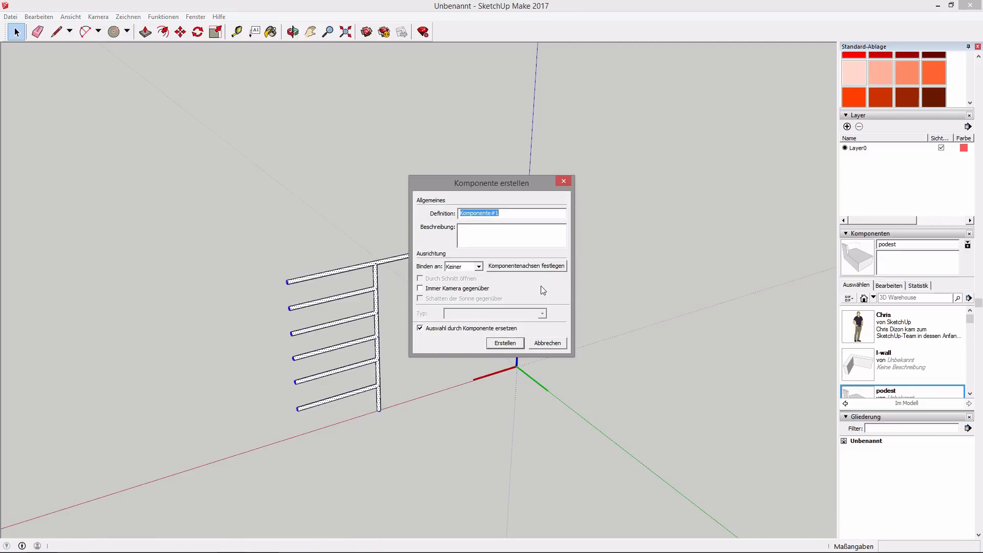
text(ladder)
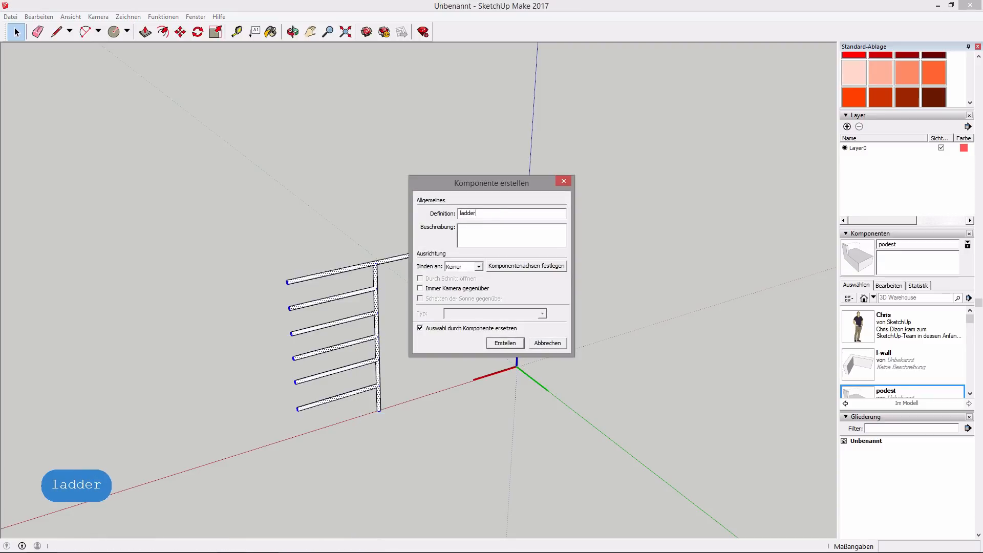
key(Return)
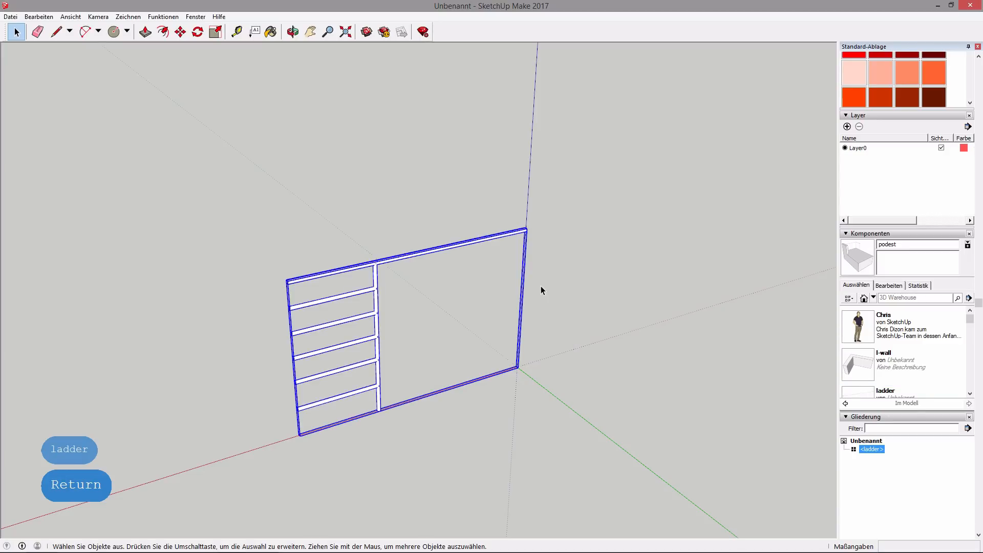
key(Delete)
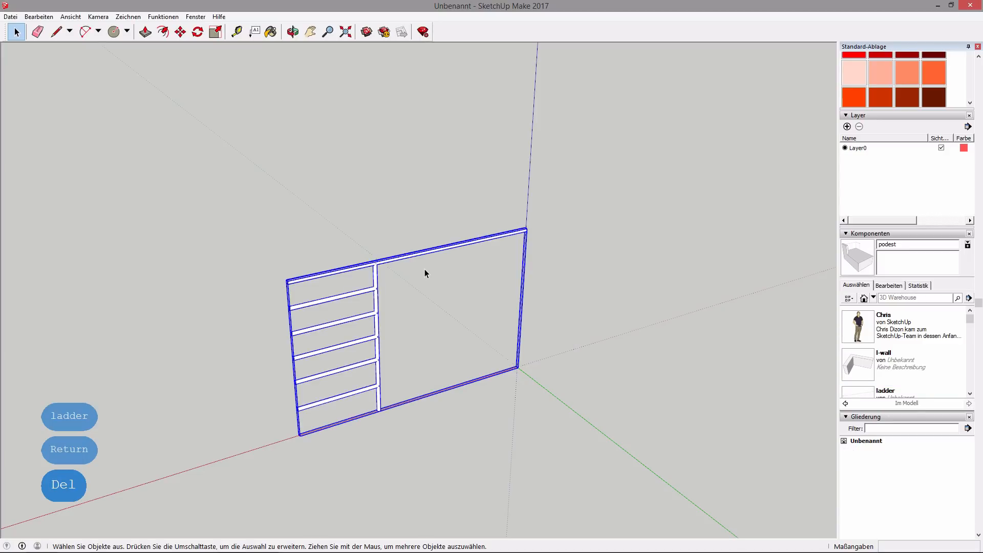